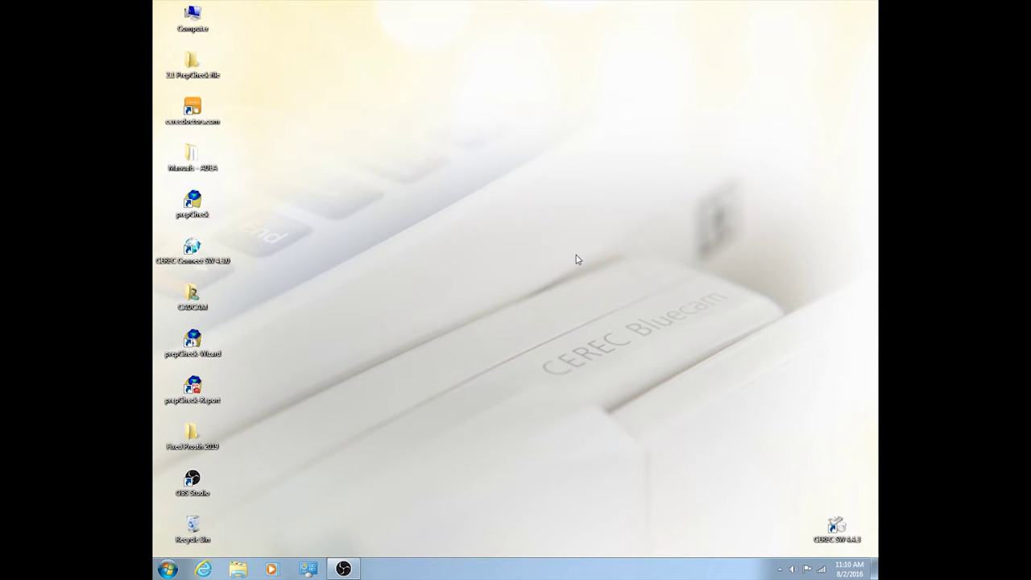
# - Launch CEREC SW 4.4 from its desktop icon
pyautogui.doubleClick(837, 529)
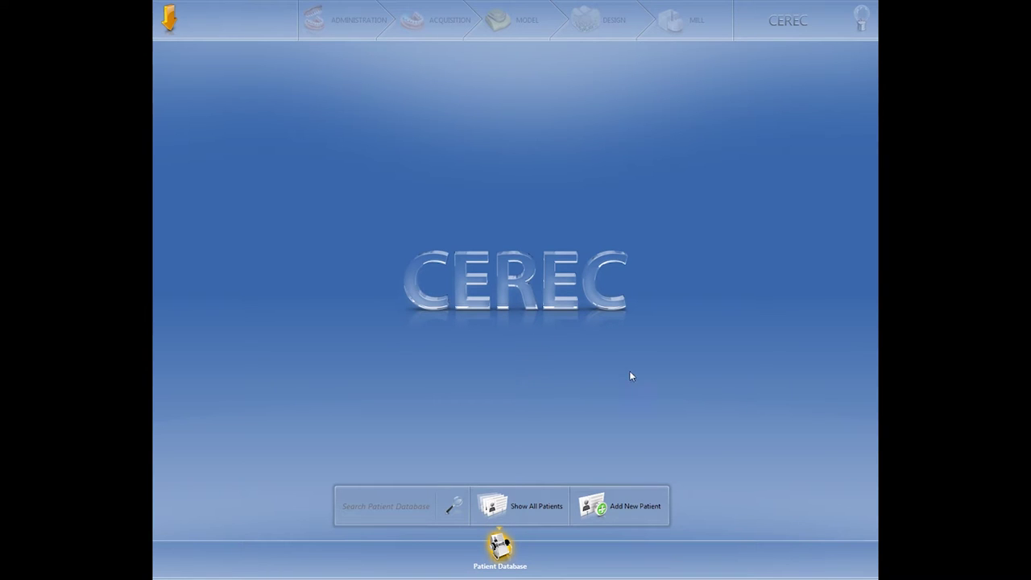
# - Start a new patient record and enter the dentist's name
pyautogui.click(627, 508)
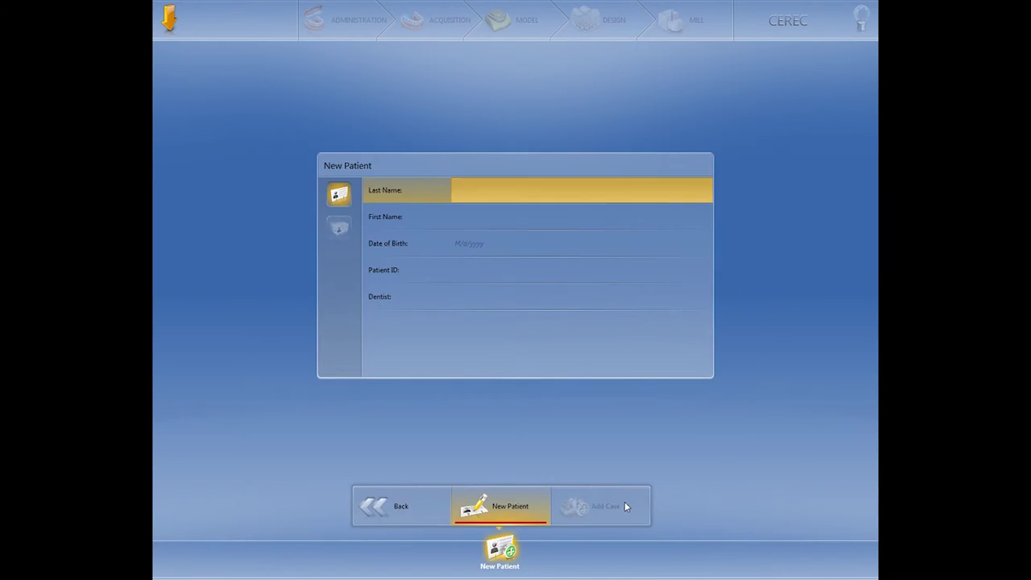
pyautogui.click(507, 306)
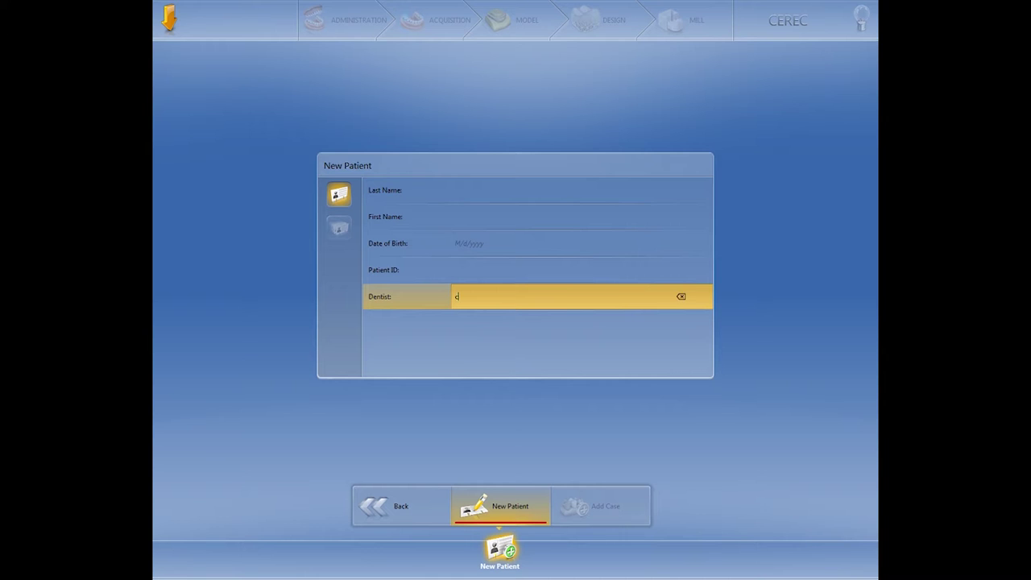
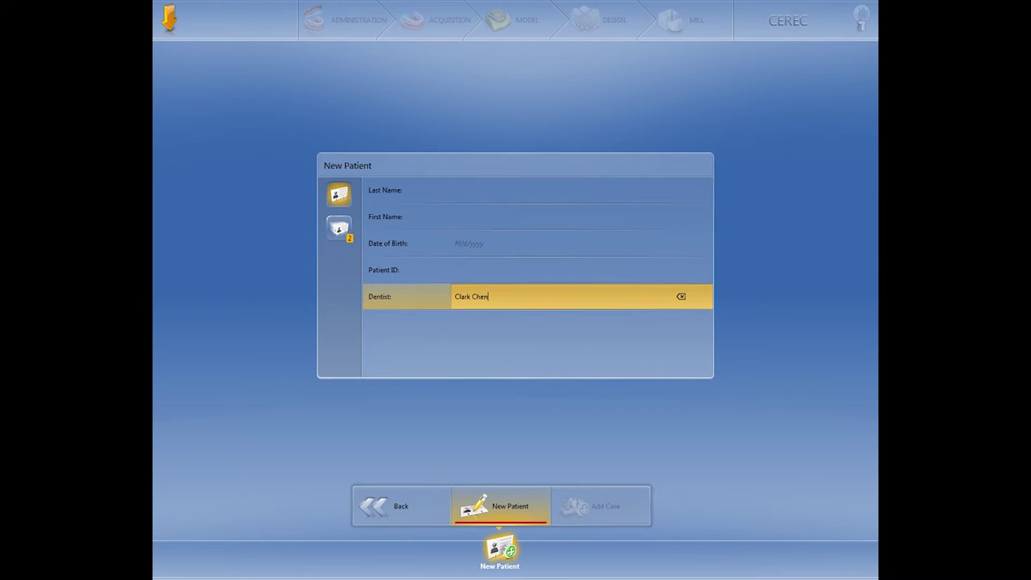
# - Name the patient #30 MCC1, born 8/2/2016, and add a case for them
pyautogui.click(452, 197)
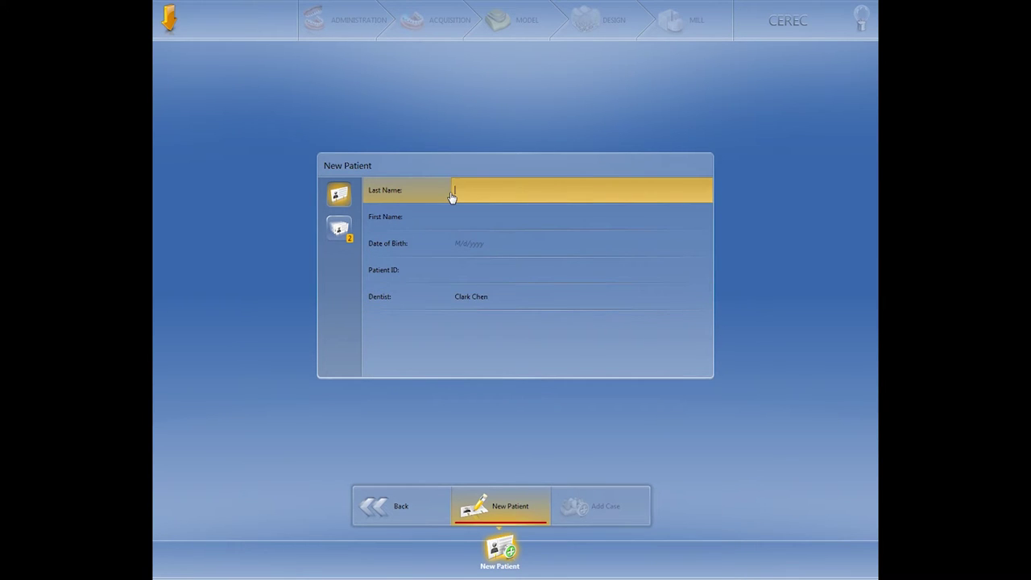
pyautogui.write('#30')
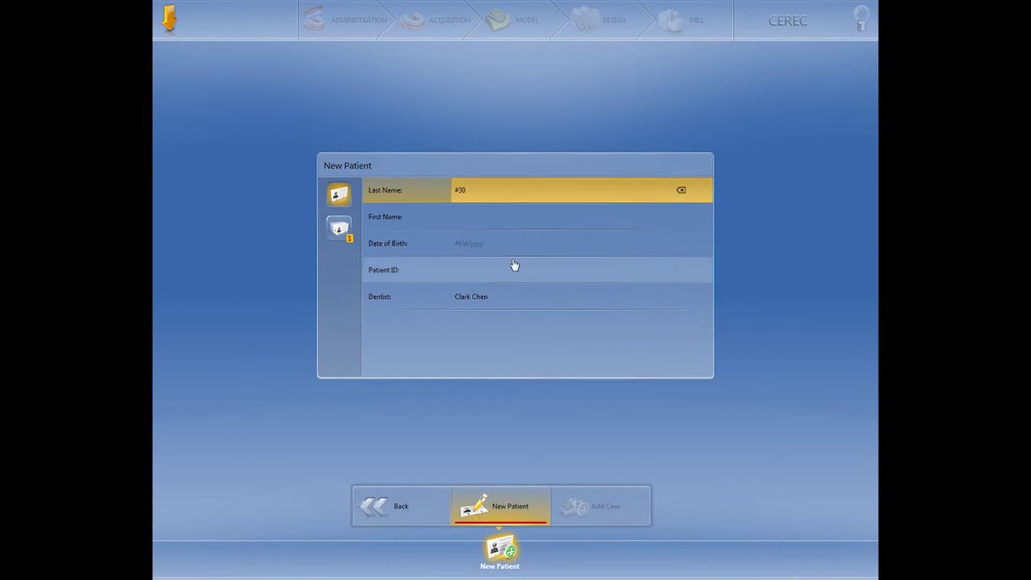
pyautogui.click(498, 218)
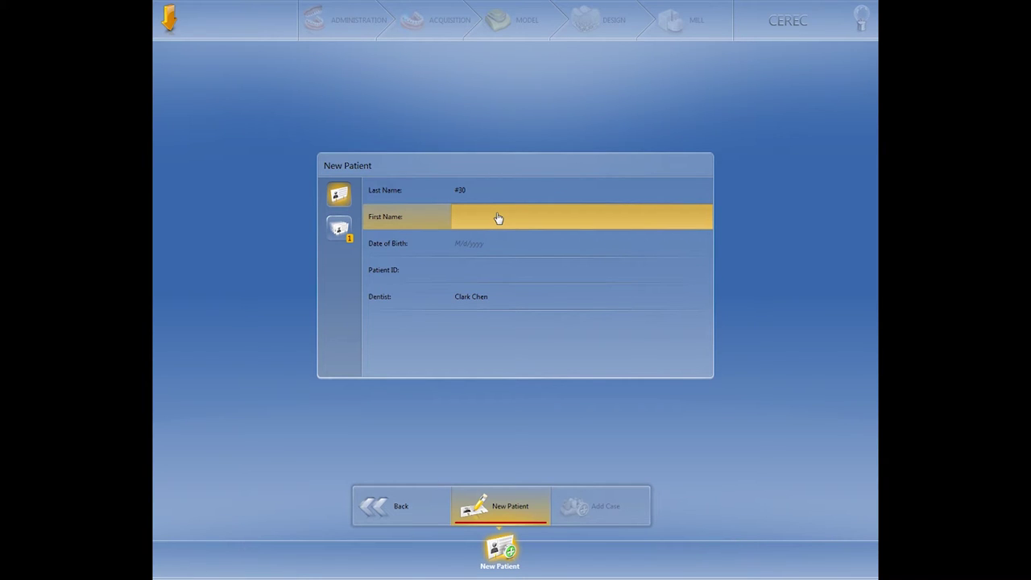
pyautogui.write('MCC')
pyautogui.write('1')
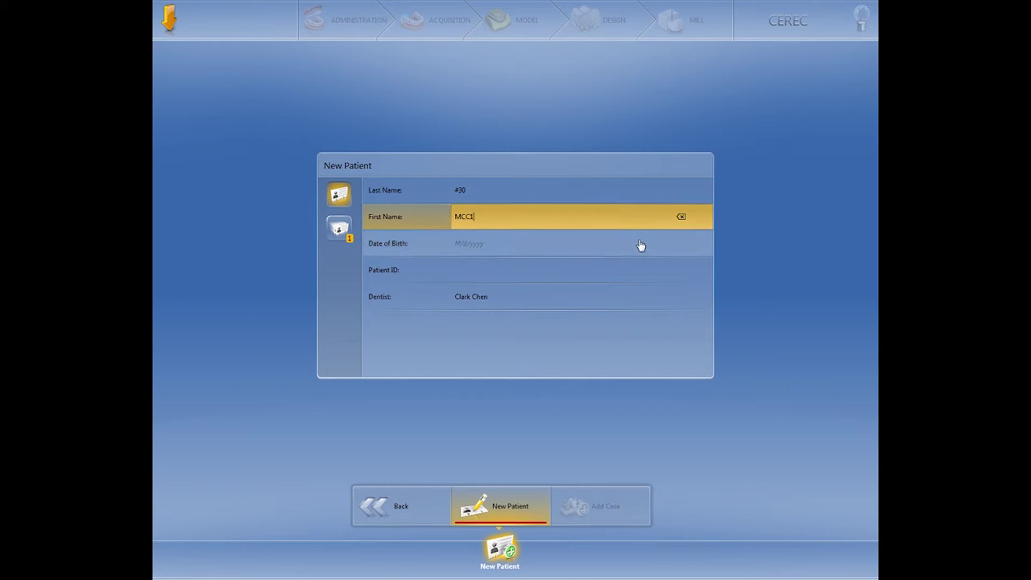
pyautogui.click(469, 247)
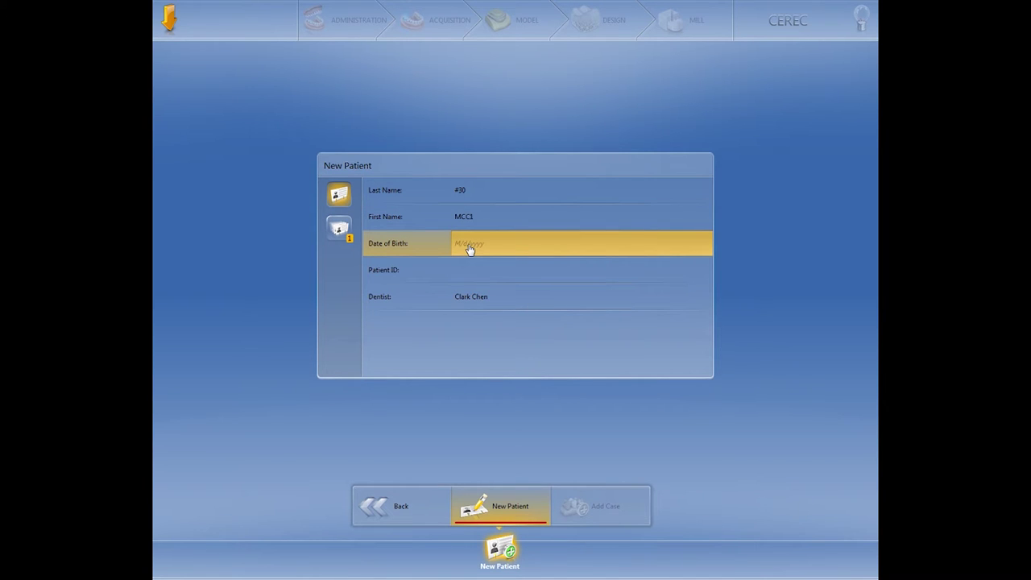
pyautogui.write('8/2/2016')
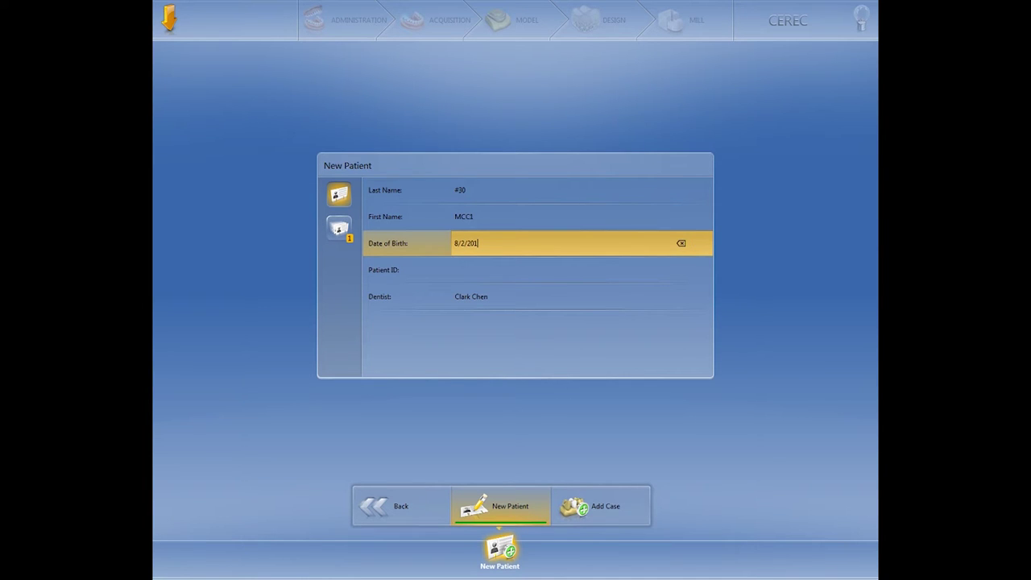
pyautogui.click(598, 514)
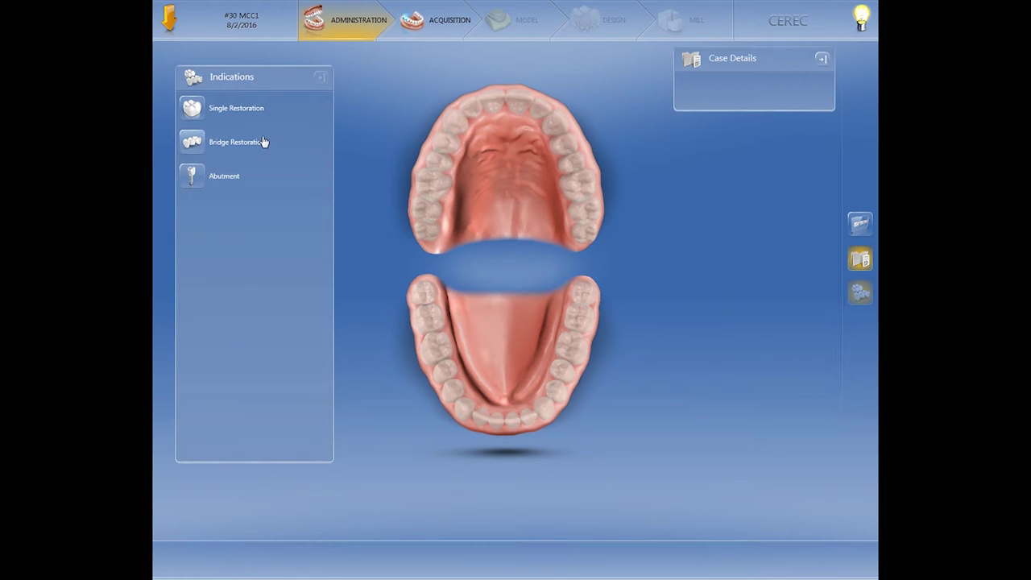
# - Set up a Biogeneric Individual CEREC Blocs crown on tooth 30 and proceed to Acquisition
pyautogui.click(194, 111)
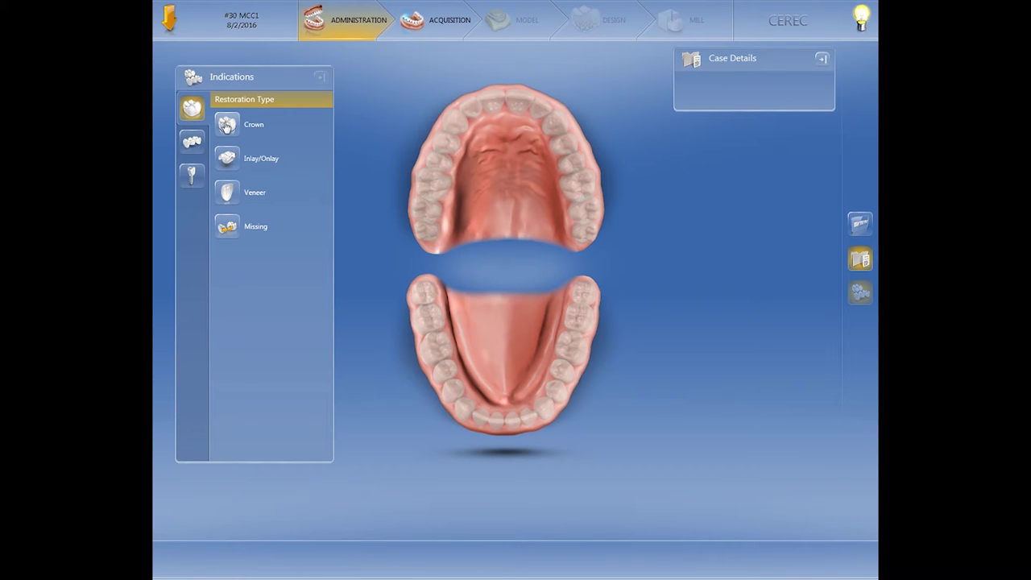
pyautogui.click(228, 125)
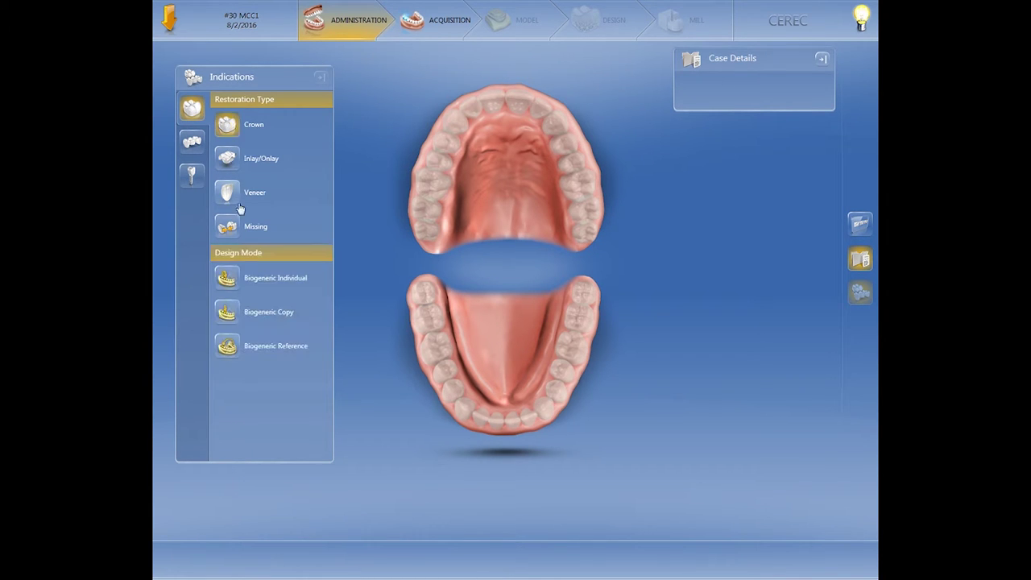
pyautogui.click(227, 278)
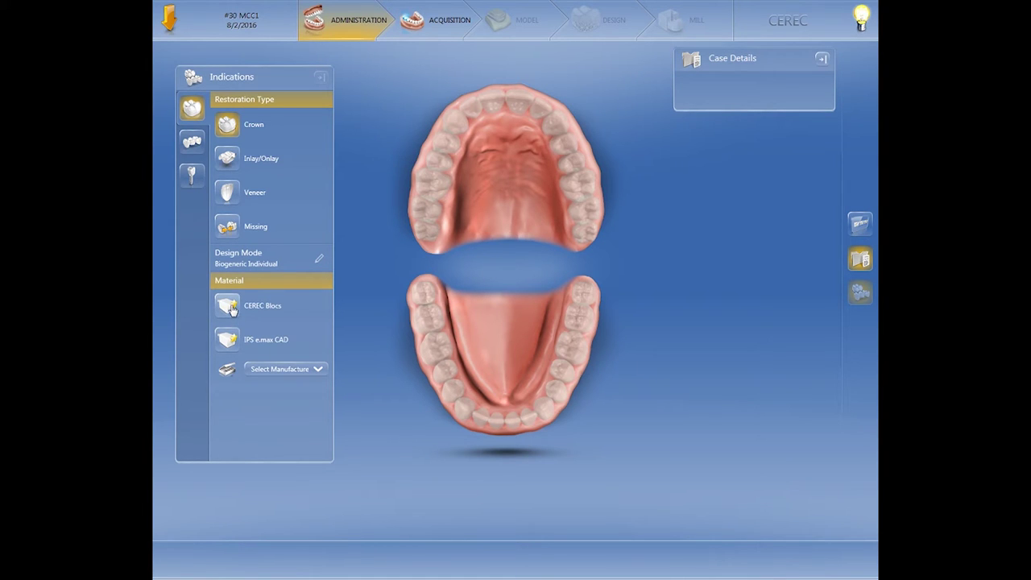
pyautogui.click(229, 307)
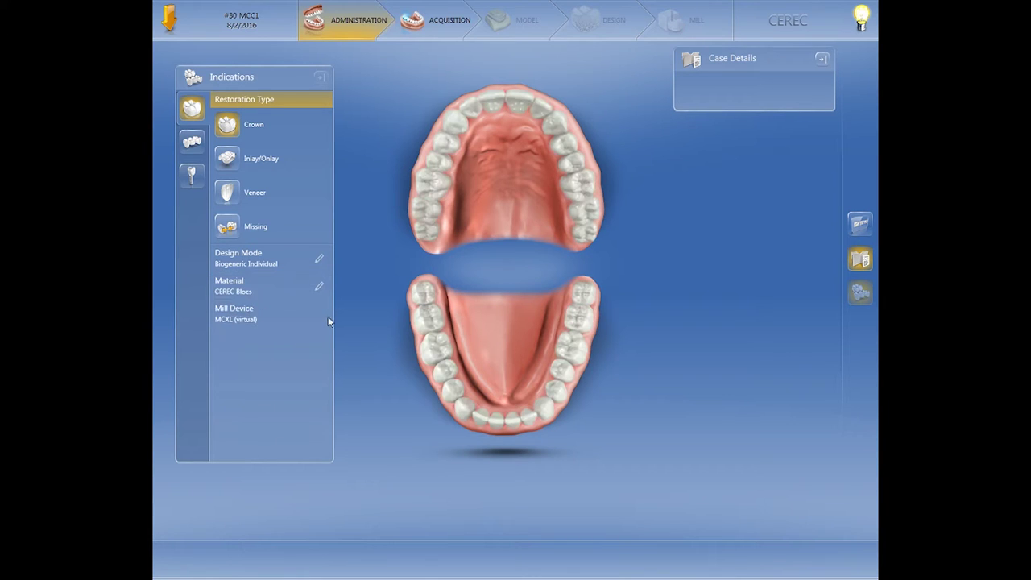
pyautogui.click(433, 348)
pyautogui.click(435, 350)
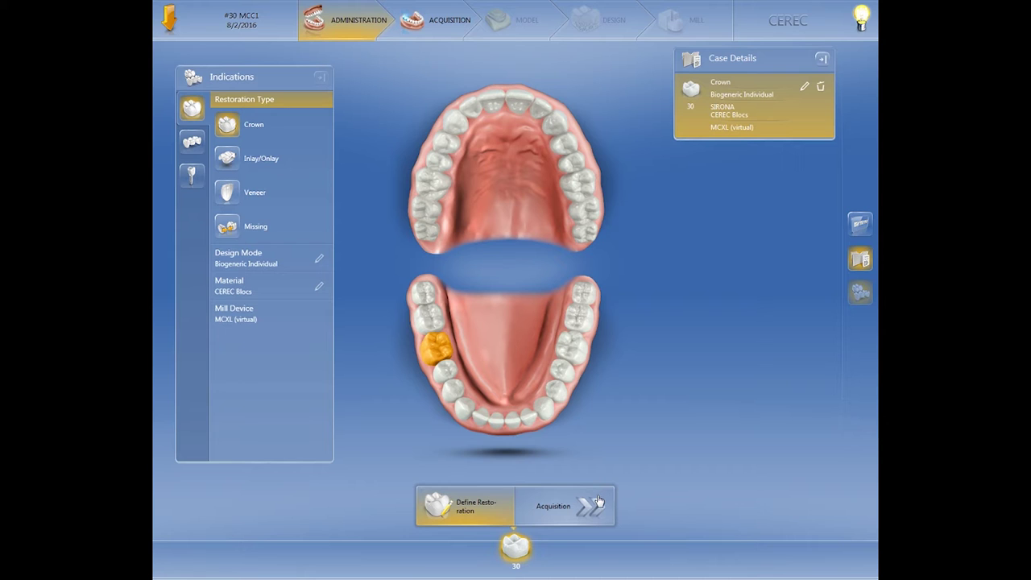
pyautogui.click(599, 502)
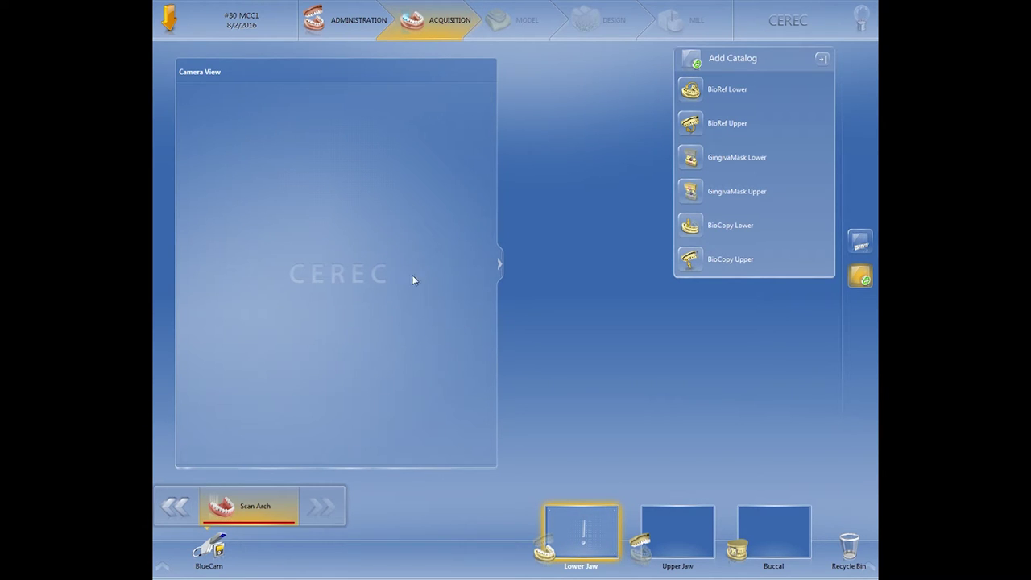
# - Activate the BlueCam to show a live camera image
pyautogui.click(215, 552)
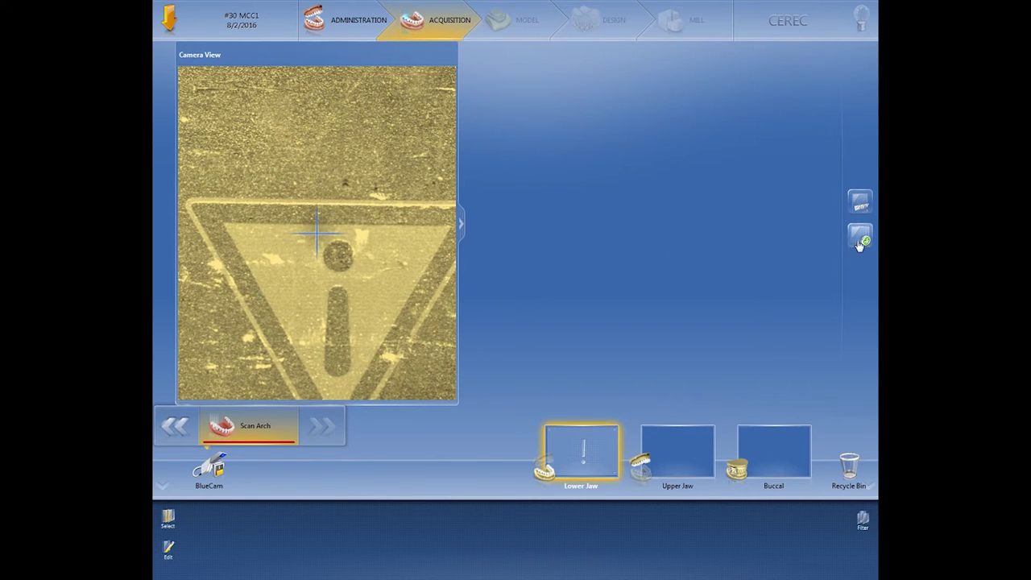
# - Add a BioCopy Lower scan catalog to capture the three lower teeth
pyautogui.click(860, 237)
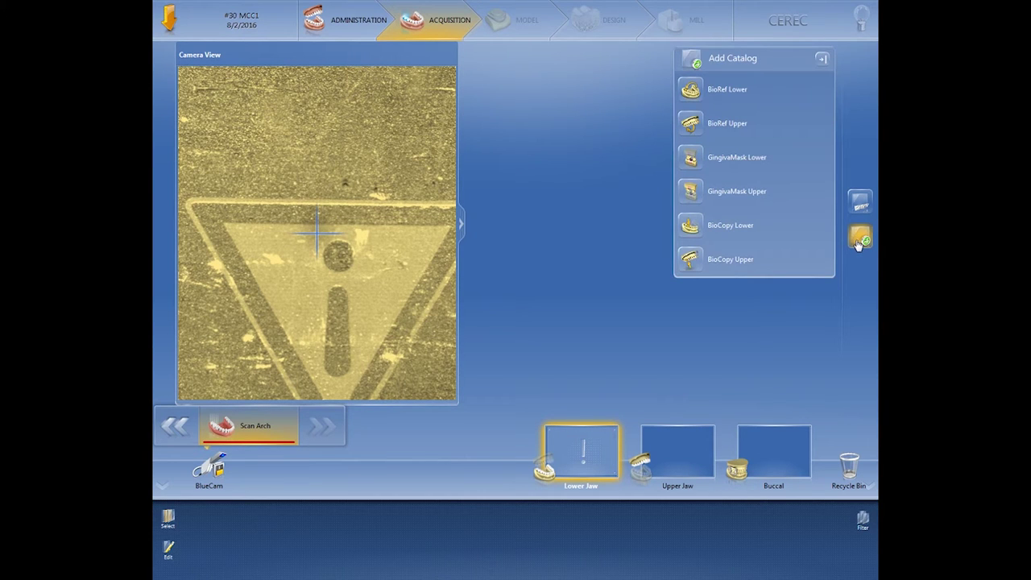
pyautogui.click(695, 229)
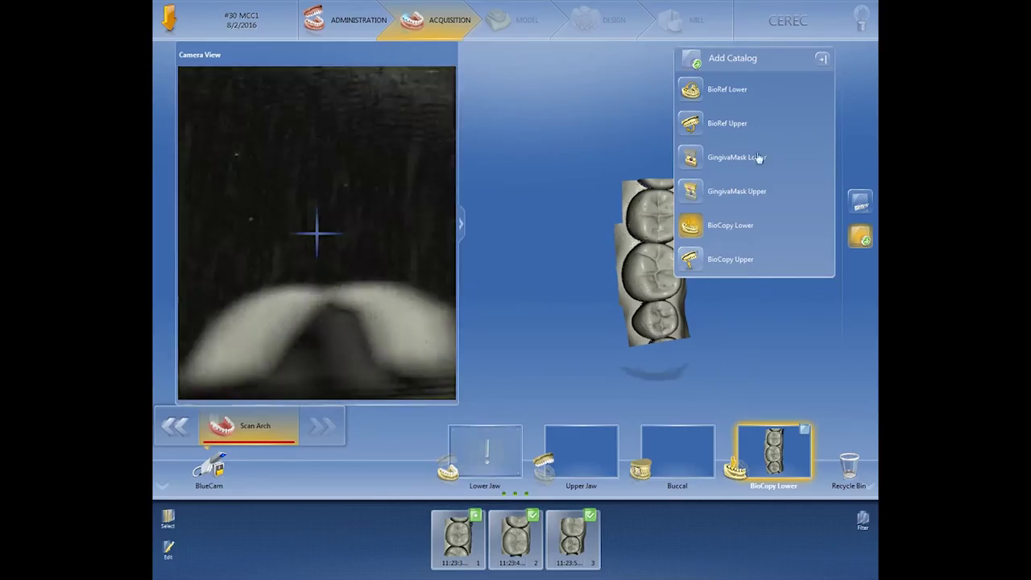
# - Close the catalog list and rotate the three-tooth scan to inspect its occlusal and side surfaces
pyautogui.click(824, 61)
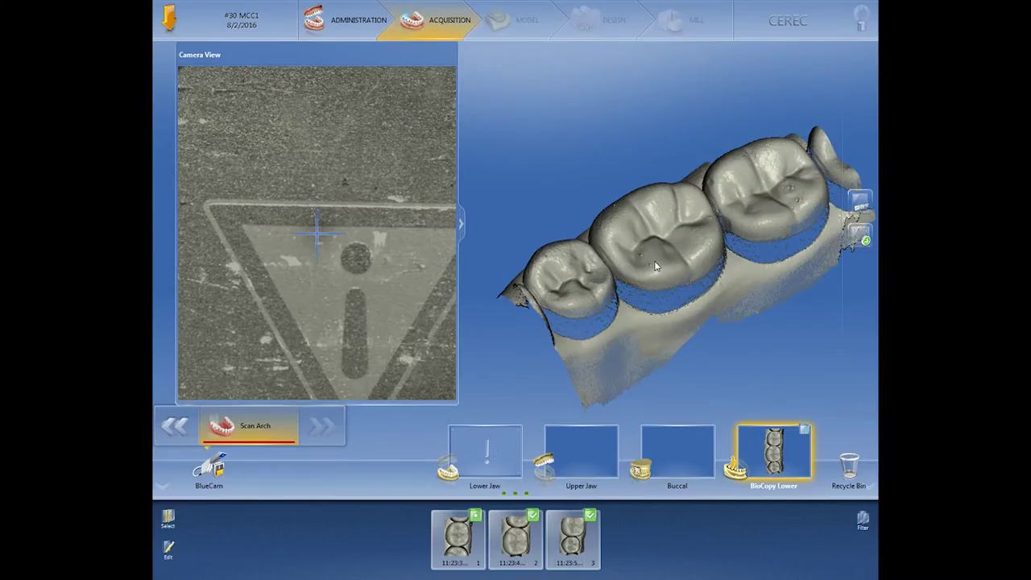
pyautogui.moveTo(658, 269)
pyautogui.mouseDown()
pyautogui.moveTo(655, 249)
pyautogui.moveTo(644, 256)
pyautogui.mouseUp()
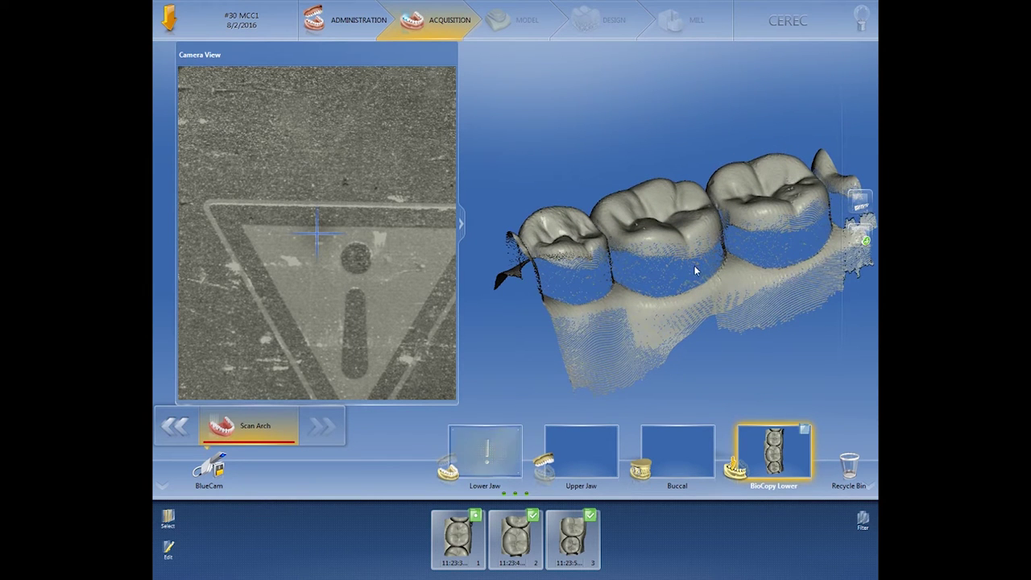
pyautogui.moveTo(675, 234); pyautogui.dragTo(677, 268)
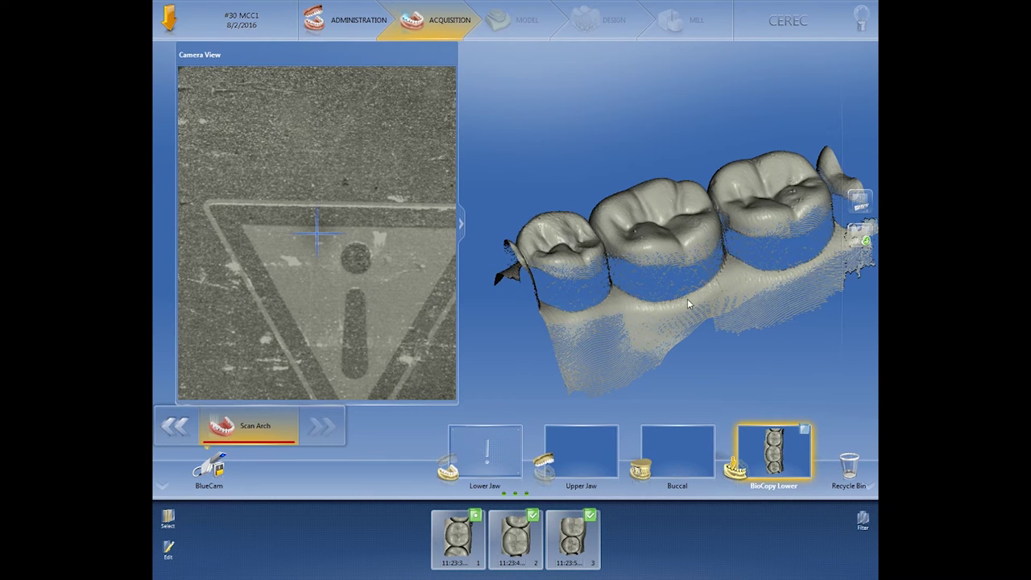
pyautogui.moveTo(675, 280); pyautogui.dragTo(720, 305)
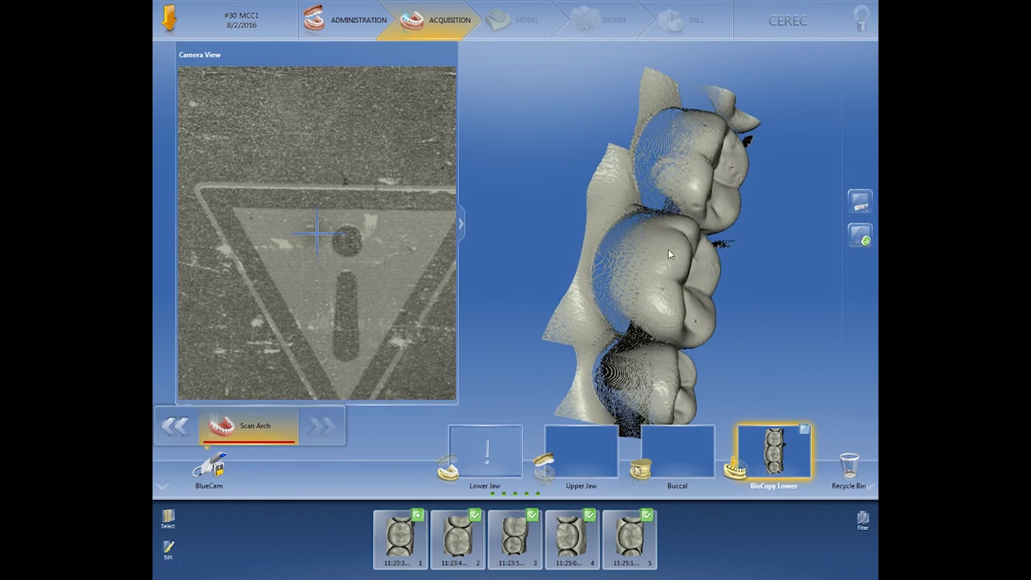
# - Rotate the five-image lower scan toward an oblique occlusal view
pyautogui.moveTo(678, 232); pyautogui.dragTo(626, 226)
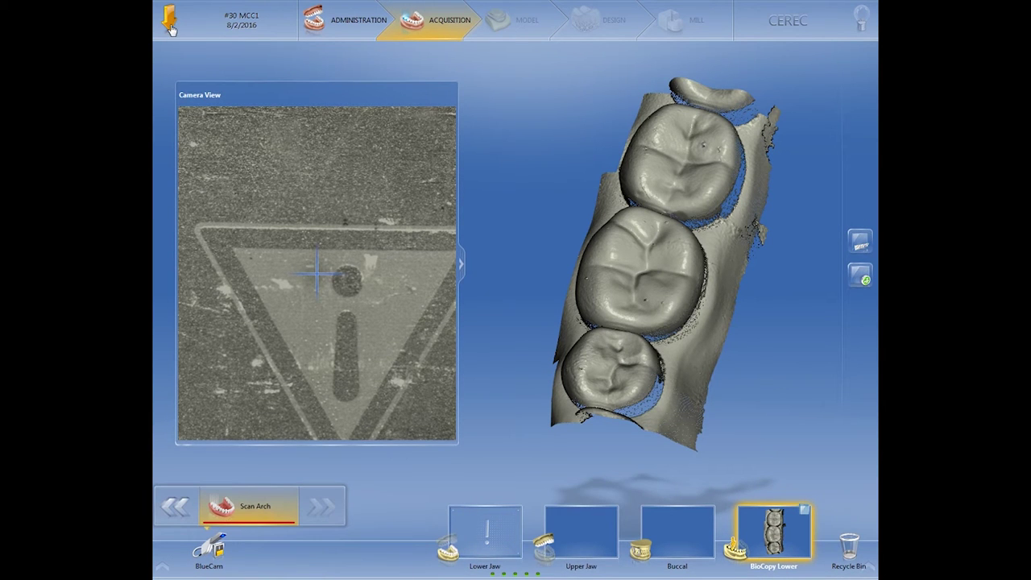
# - Export the case as 30 MCC1 into Removable Disk (G:)\Fixed 2019
pyautogui.click(168, 24)
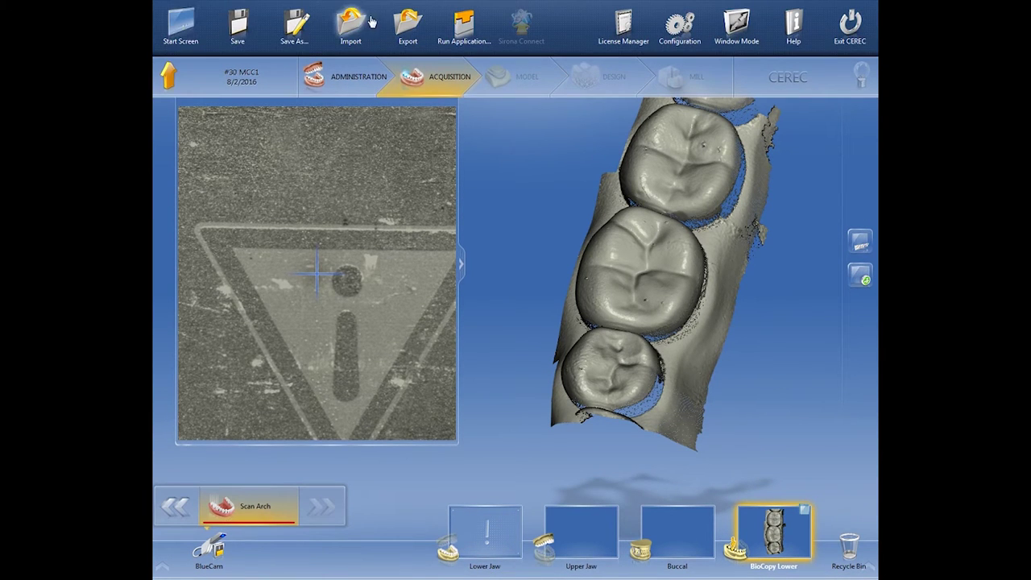
pyautogui.click(409, 25)
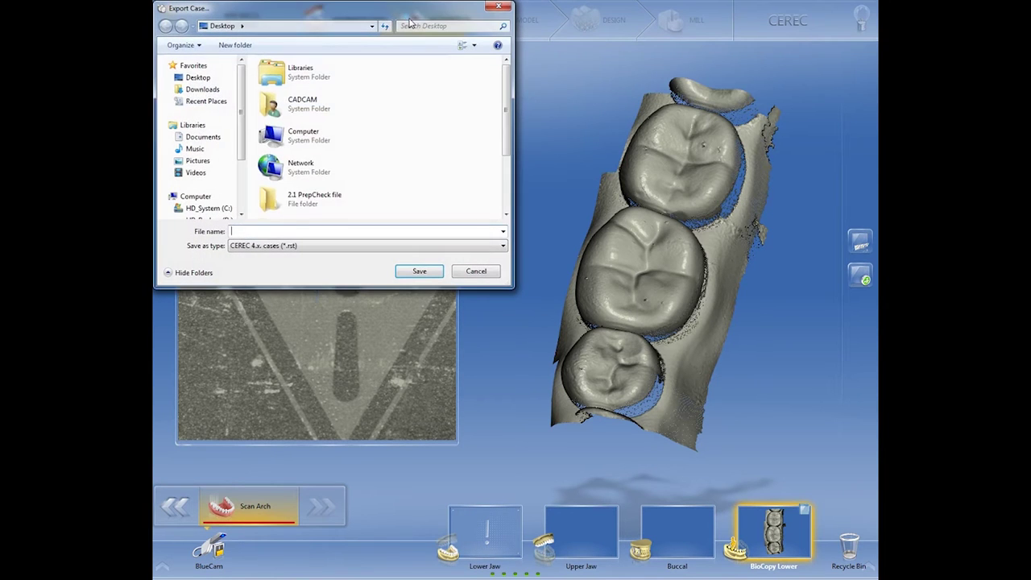
pyautogui.moveTo(246, 105); pyautogui.dragTo(236, 168)
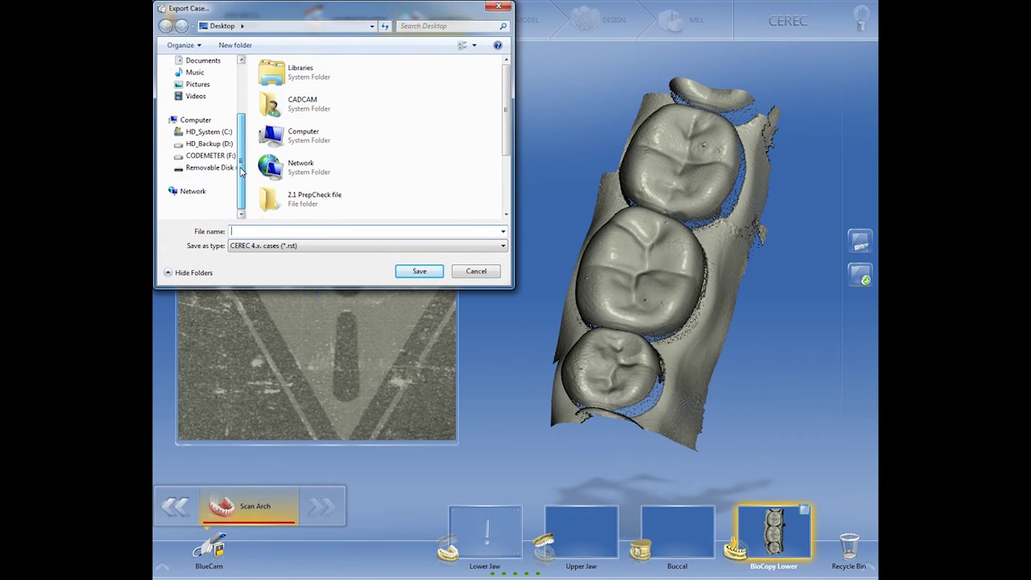
pyautogui.click(211, 168)
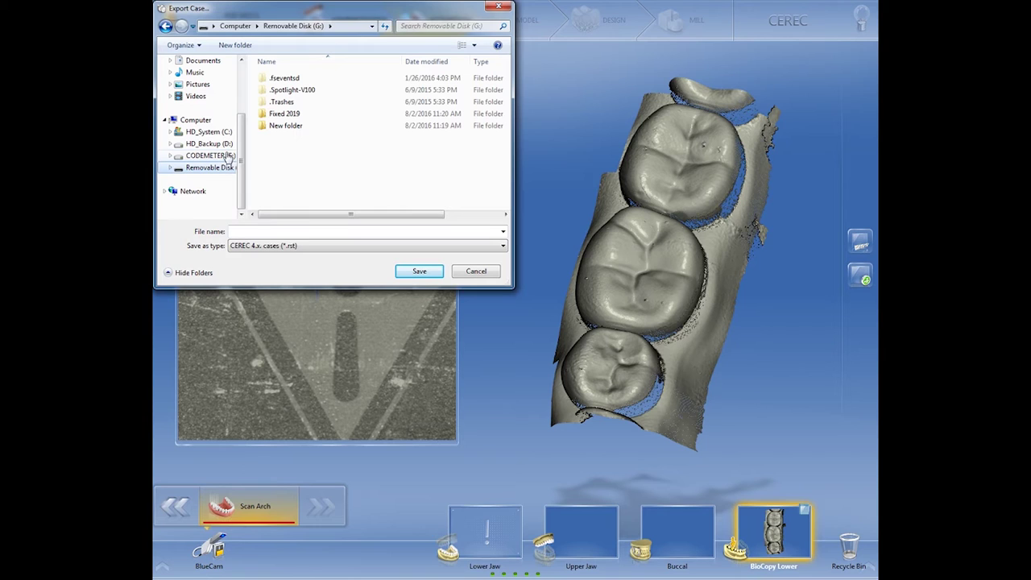
pyautogui.doubleClick(275, 118)
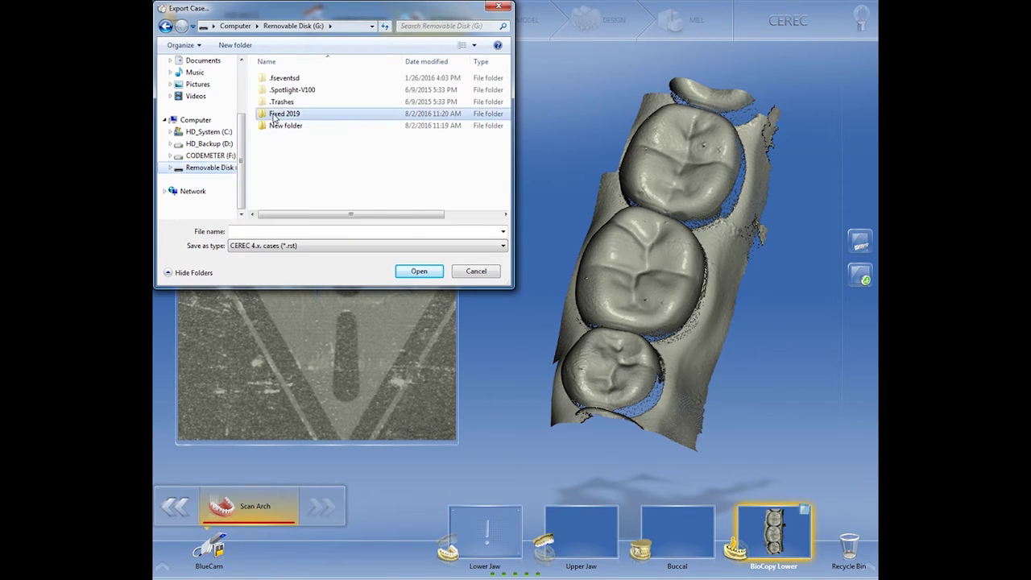
pyautogui.click(270, 231)
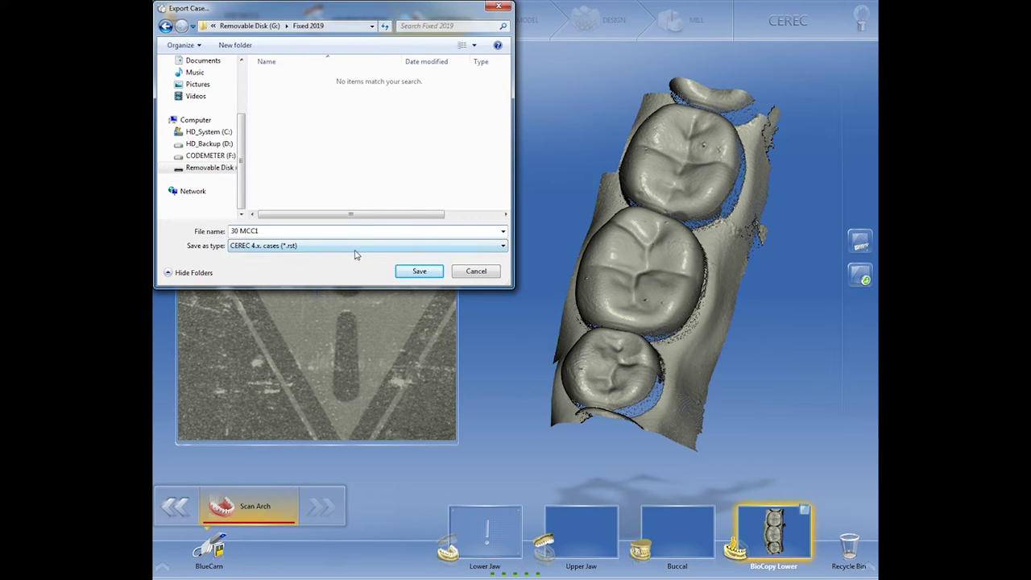
pyautogui.click(419, 272)
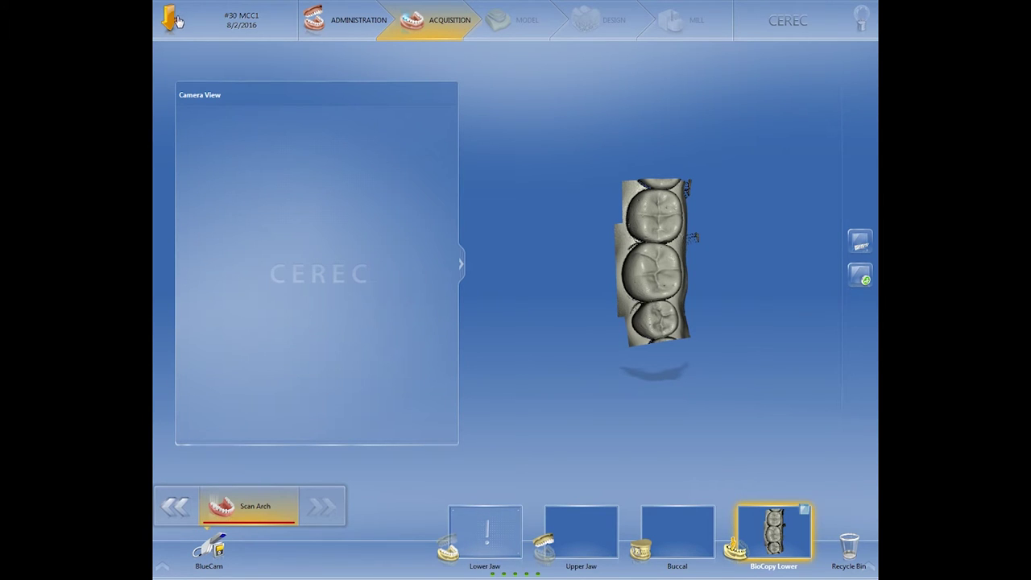
pyautogui.click(172, 20)
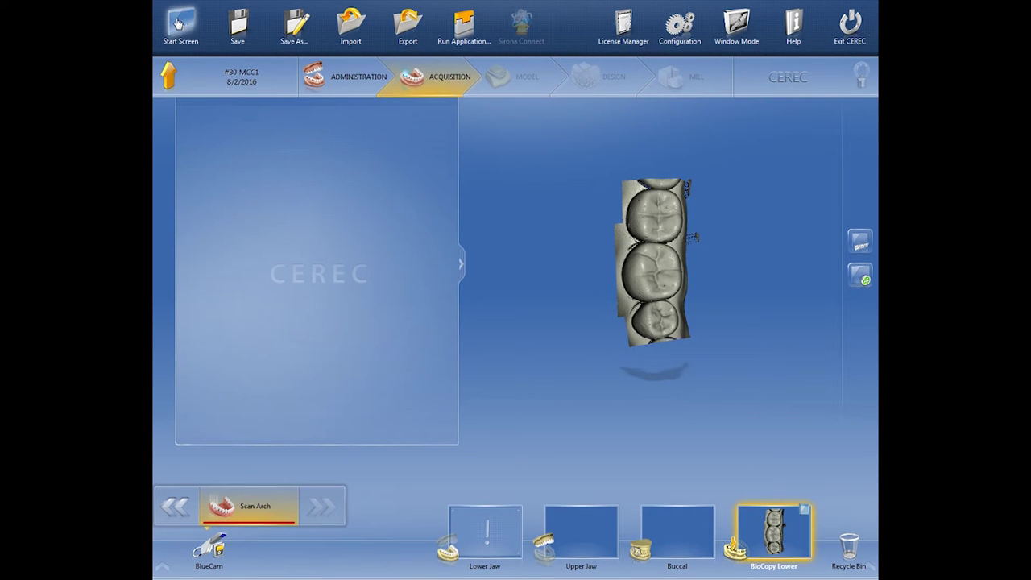
pyautogui.click(359, 26)
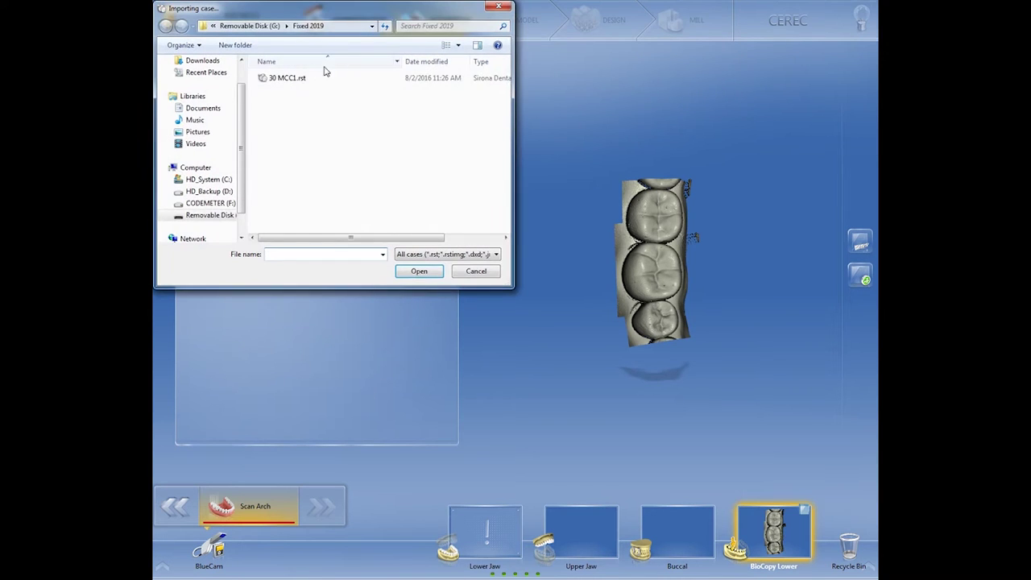
pyautogui.click(476, 272)
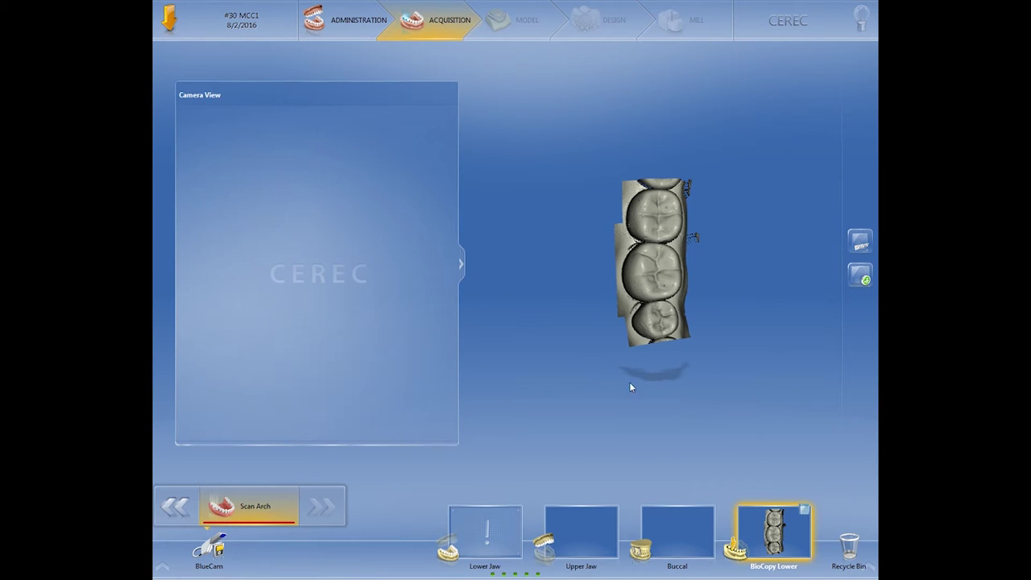
pyautogui.moveTo(631, 388)
pyautogui.mouseDown(button='right')
pyautogui.moveTo(635, 368)
pyautogui.moveTo(621, 391)
pyautogui.moveTo(637, 378)
pyautogui.mouseUp(button='right')
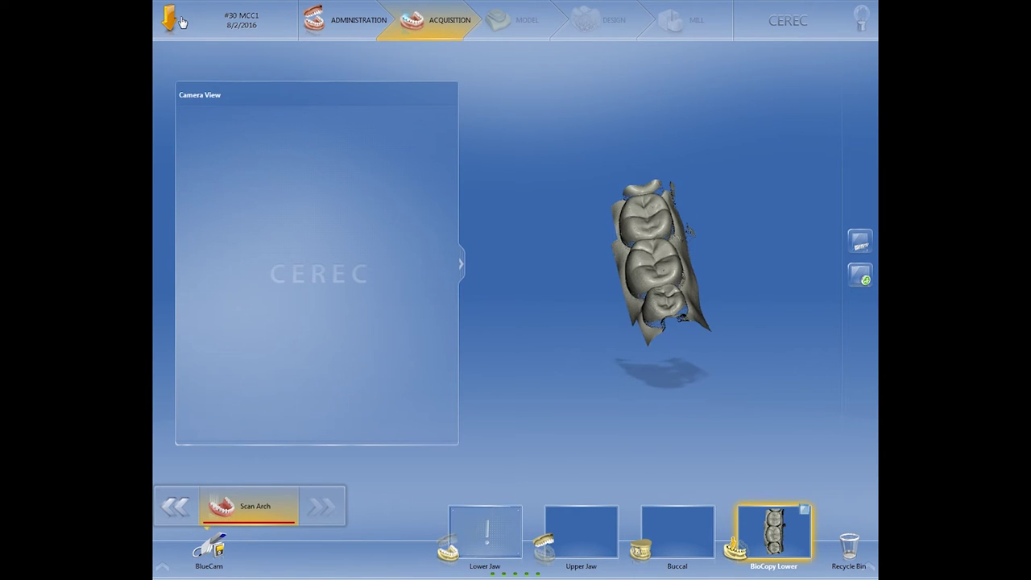
# - Save the restoration and return to the CEREC start screen
pyautogui.click(180, 23)
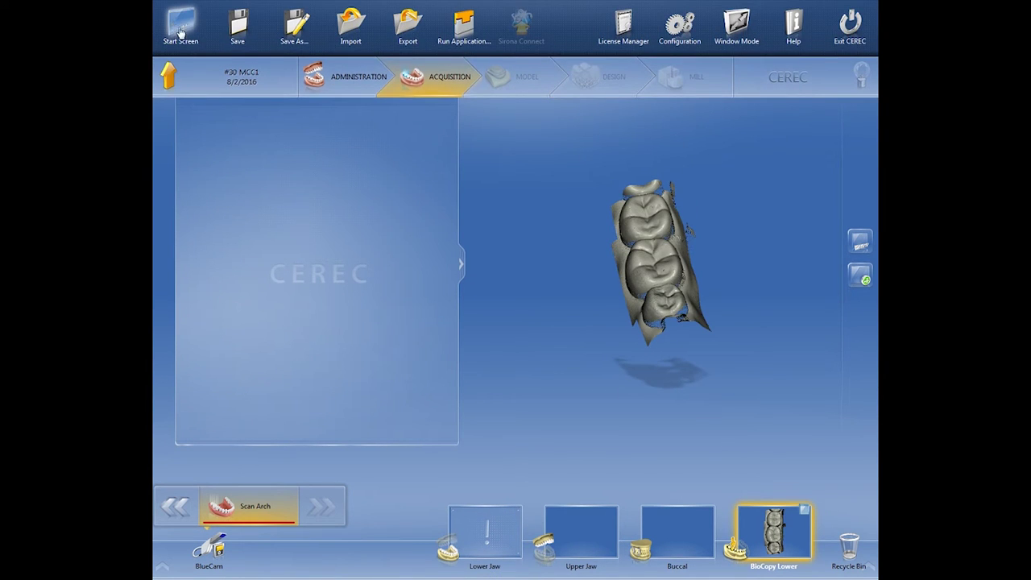
pyautogui.click(180, 30)
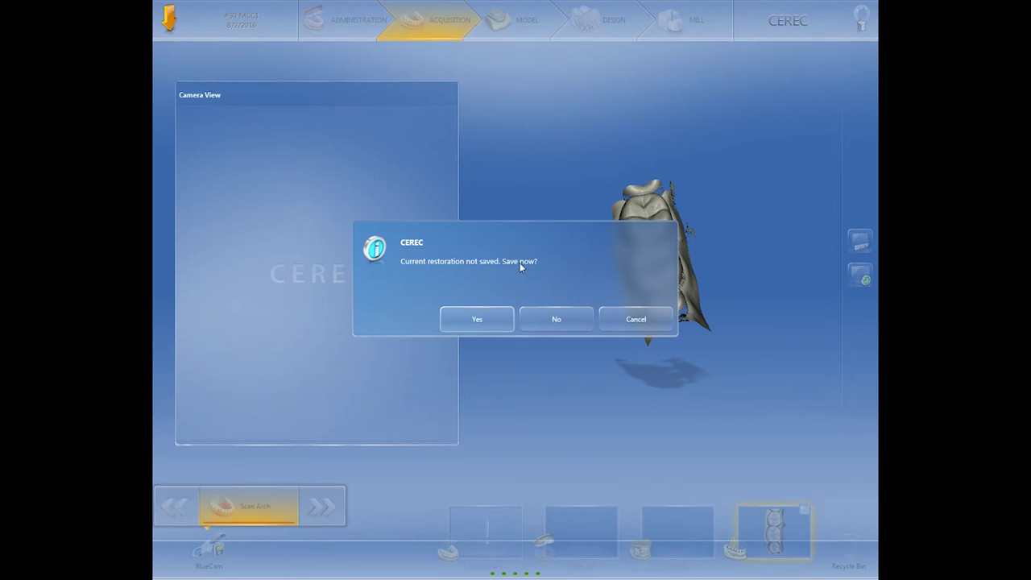
pyautogui.click(508, 326)
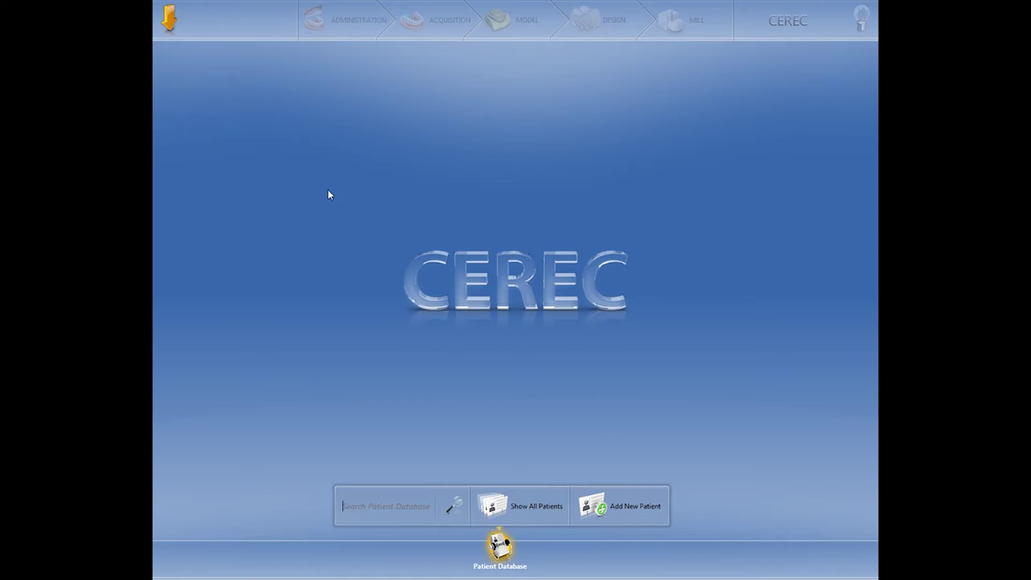
# - Open the case Import browser and cancel it without importing
pyautogui.click(169, 17)
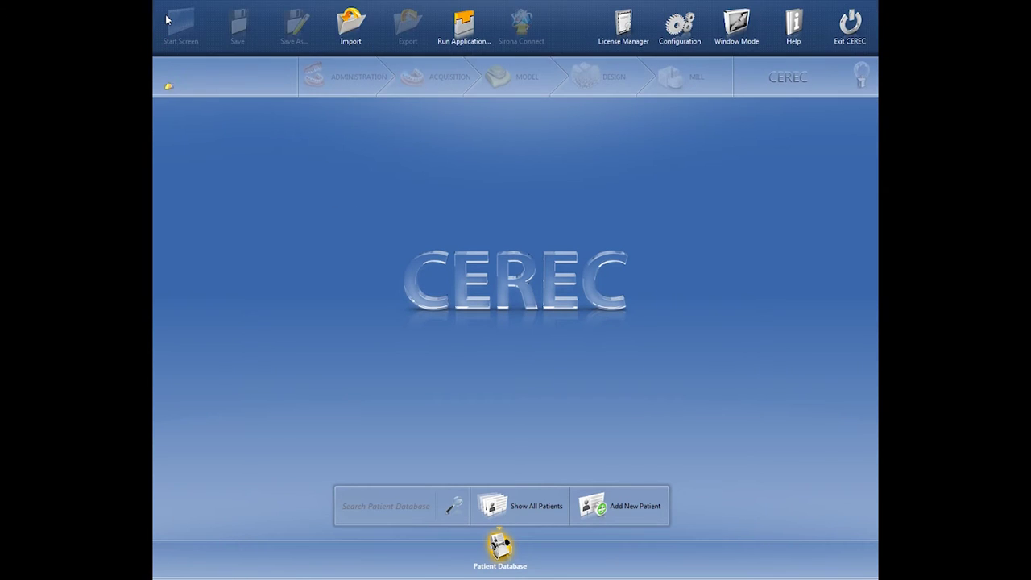
pyautogui.click(361, 36)
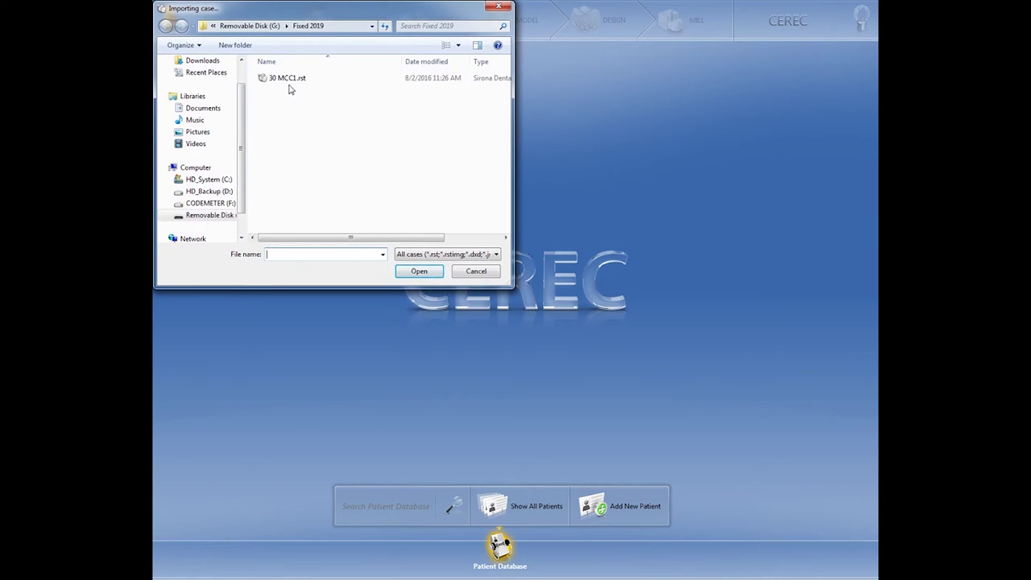
pyautogui.click(477, 271)
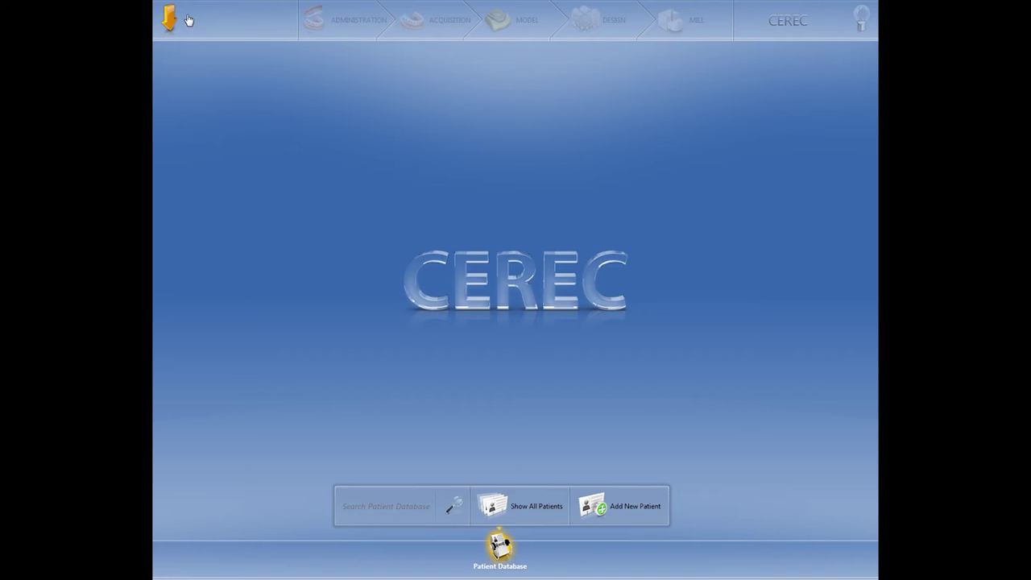
# - Open 30 MCC1.rst from Removable Disk (G:)\Fixed 2019 in Windows Explorer
pyautogui.press('super')
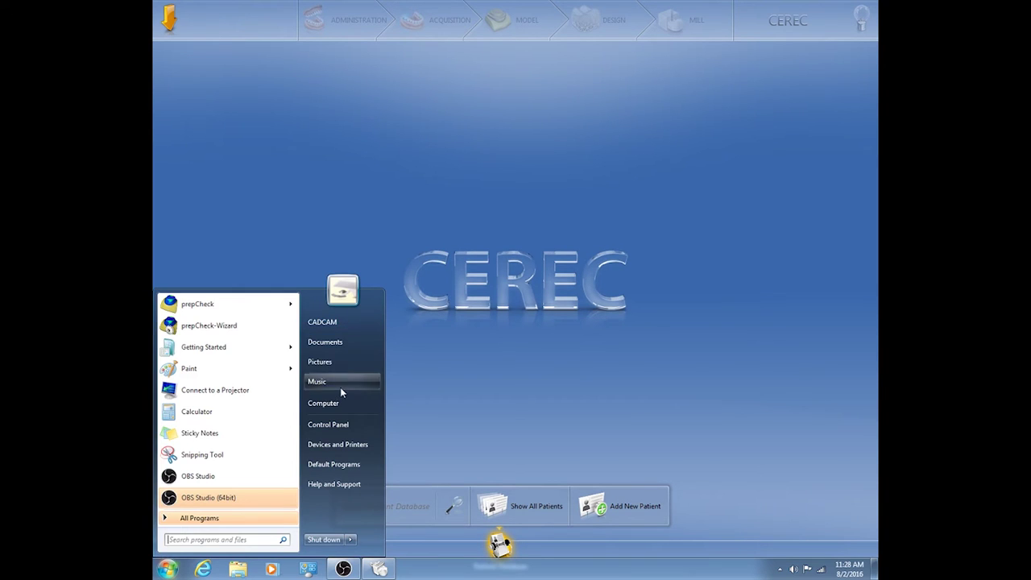
pyautogui.click(342, 400)
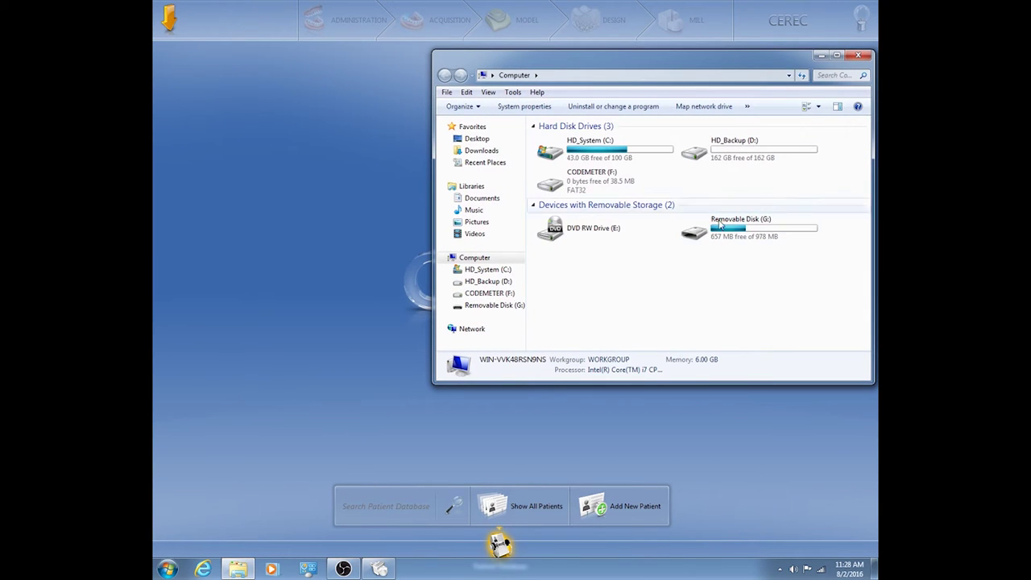
pyautogui.click(725, 231)
pyautogui.doubleClick(725, 231)
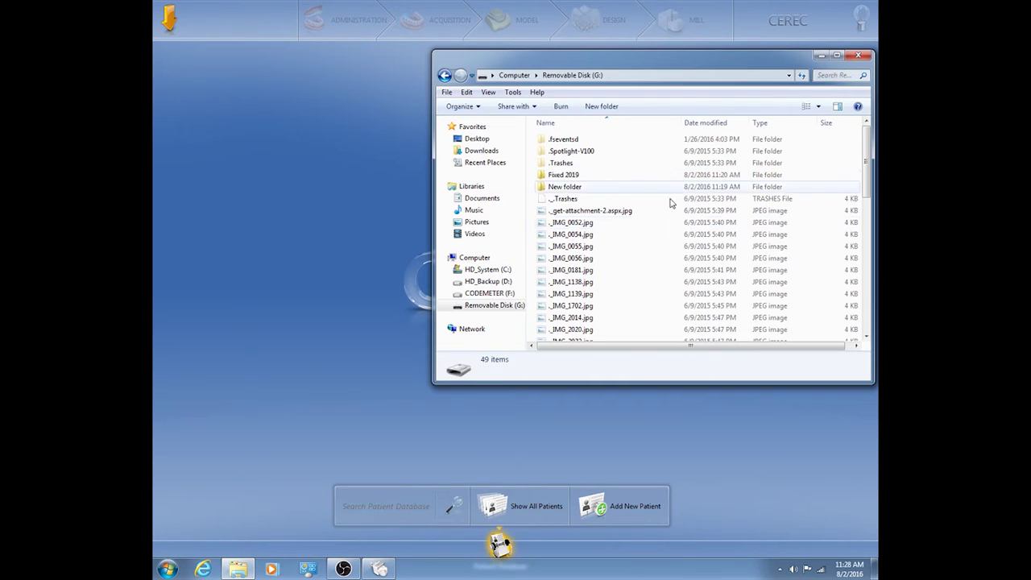
pyautogui.doubleClick(576, 175)
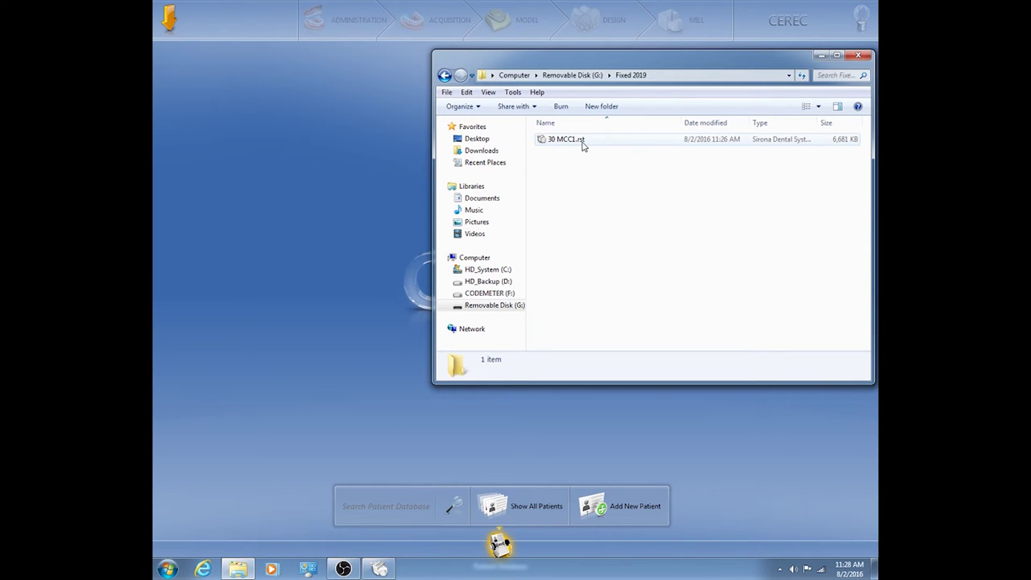
pyautogui.doubleClick(566, 140)
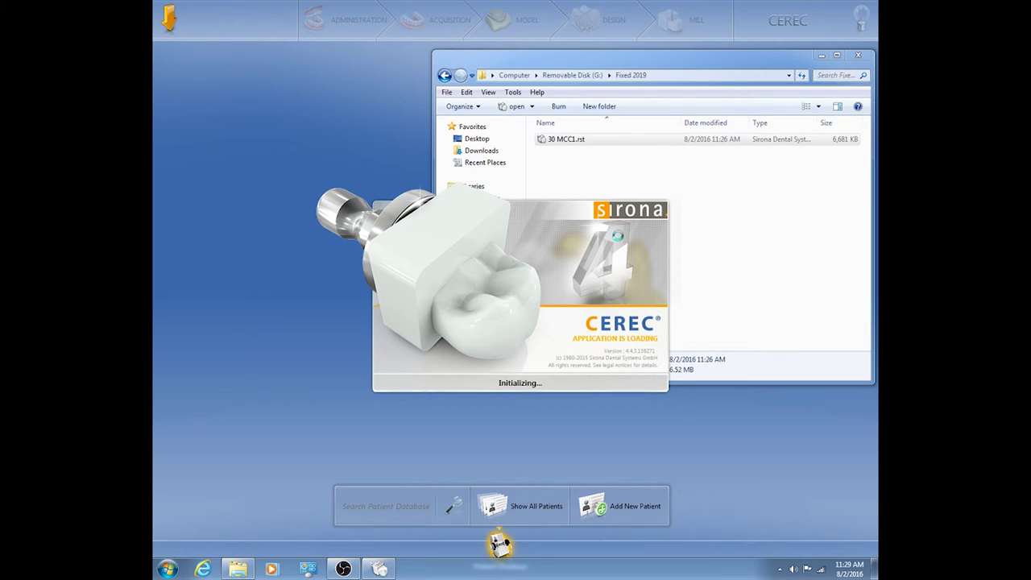
pyautogui.click(592, 141)
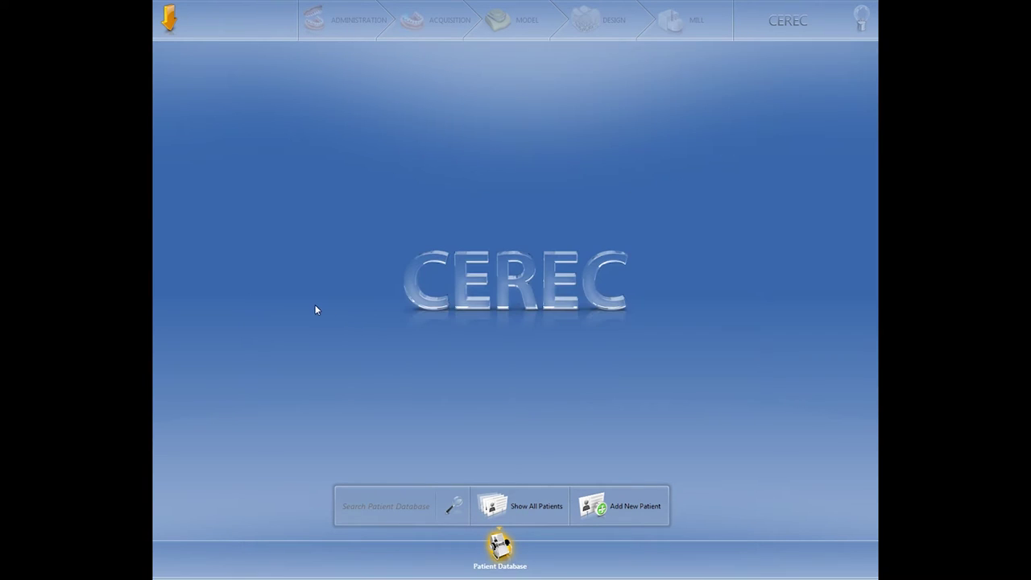
# - Import the 30 MCC1.rst case from Fixed 2019, restoring its BioCopy Lower 3D model
pyautogui.click(169, 18)
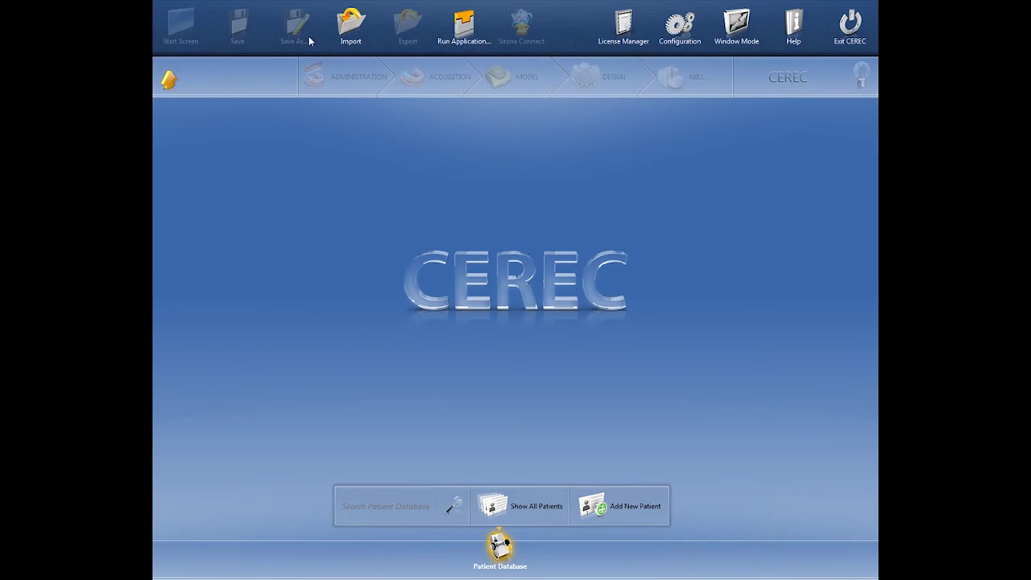
pyautogui.click(350, 26)
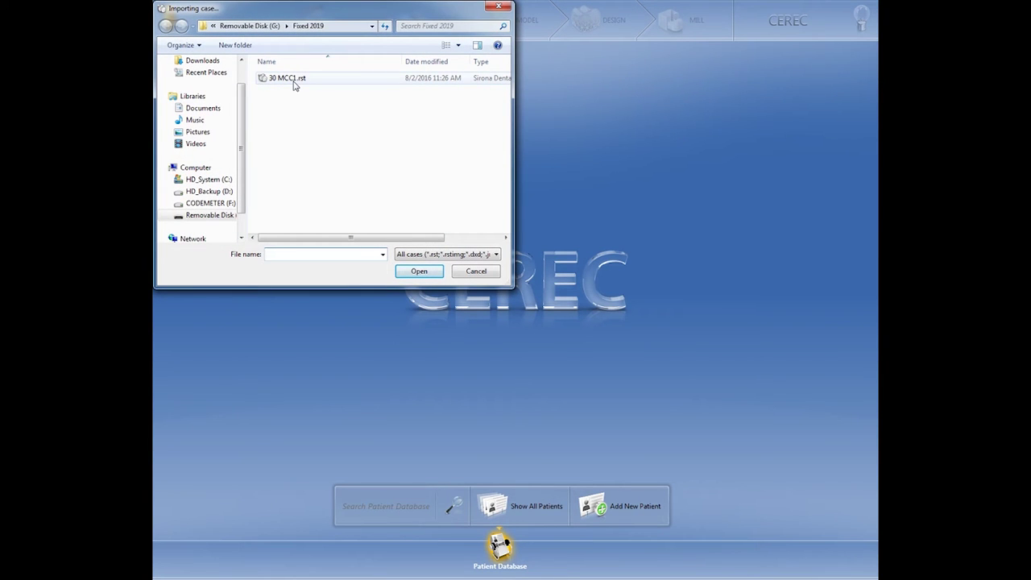
pyautogui.doubleClick(294, 81)
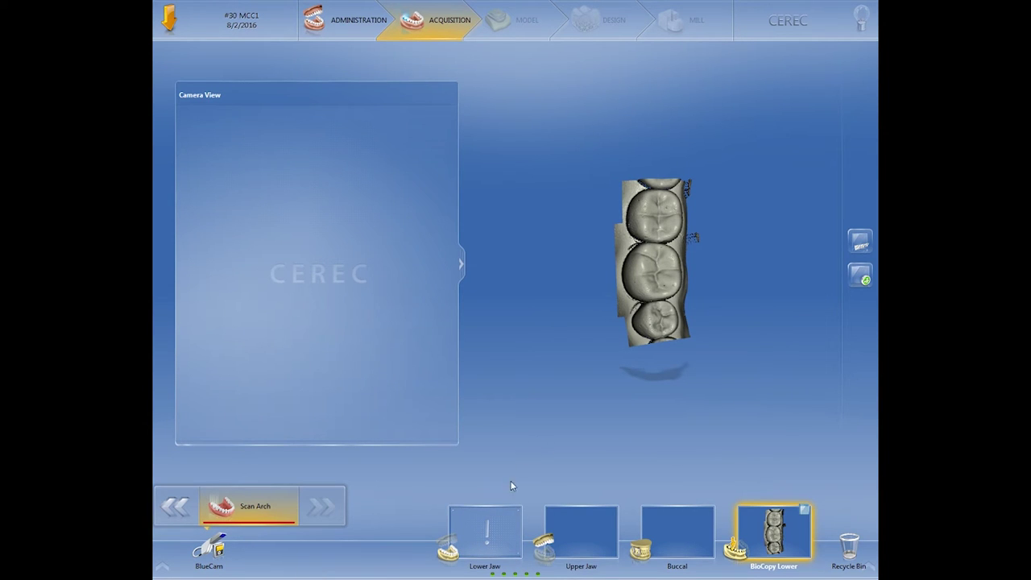
# - Scan the three-tooth model with the BlueCam into the Lower Jaw catalog and inspect it
pyautogui.click(499, 531)
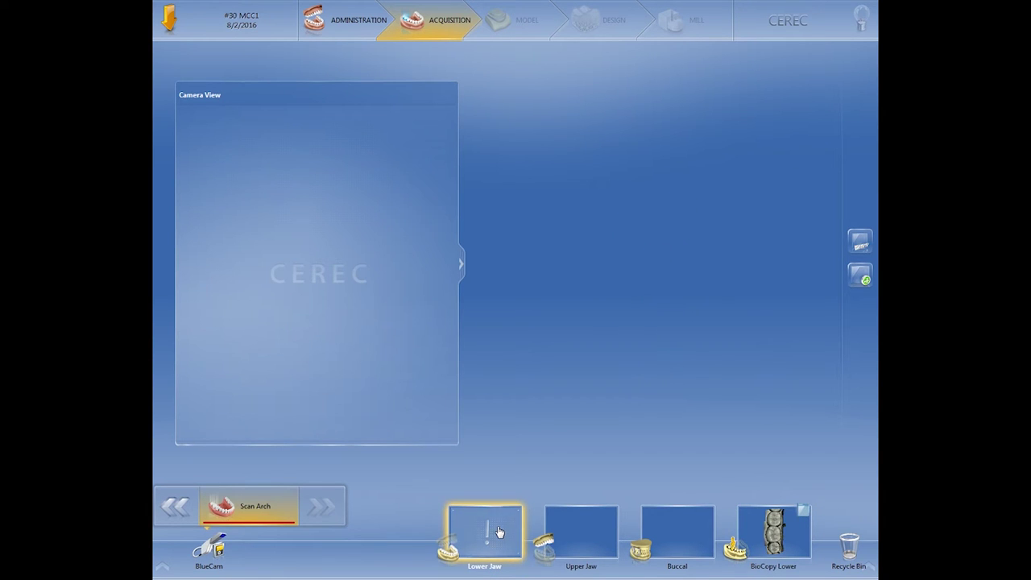
pyautogui.click(215, 554)
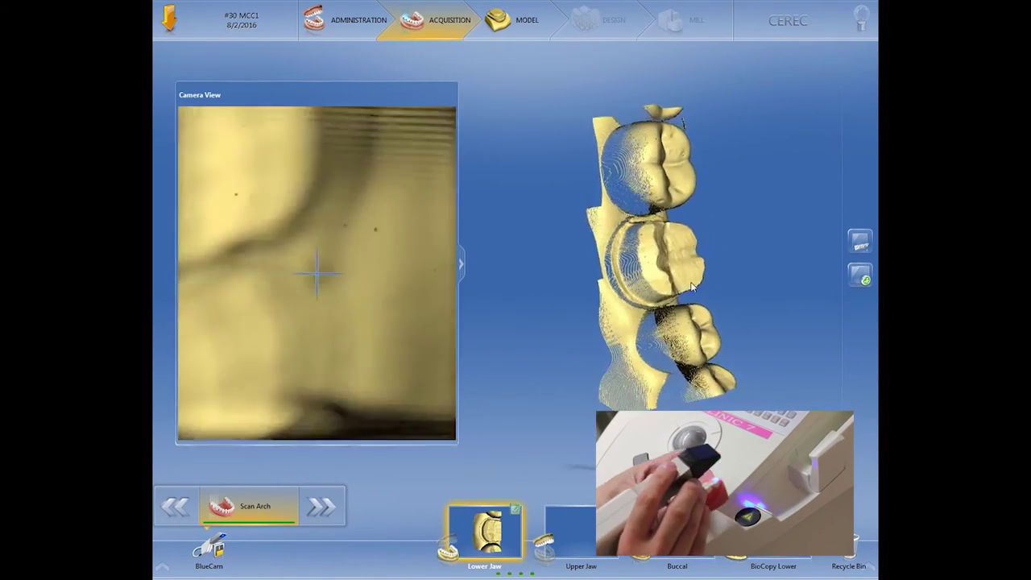
pyautogui.moveTo(698, 282); pyautogui.dragTo(624, 279)
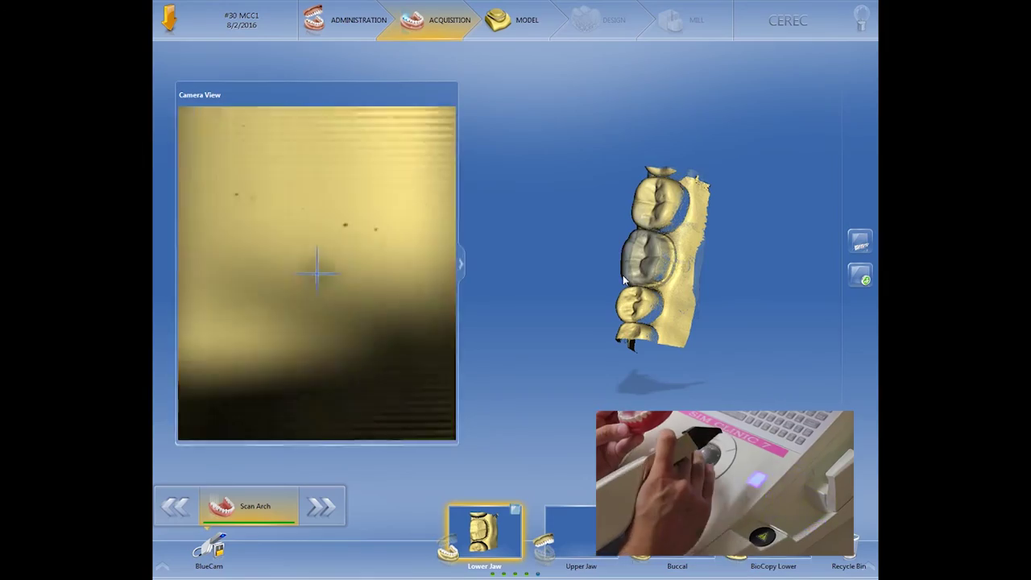
pyautogui.moveTo(711, 315); pyautogui.dragTo(745, 371)
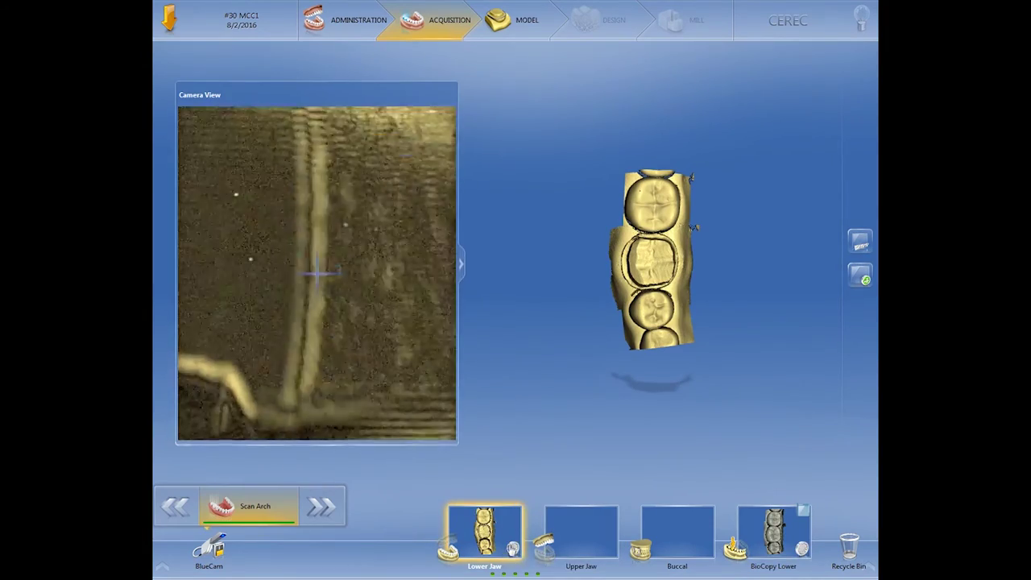
pyautogui.click(803, 509)
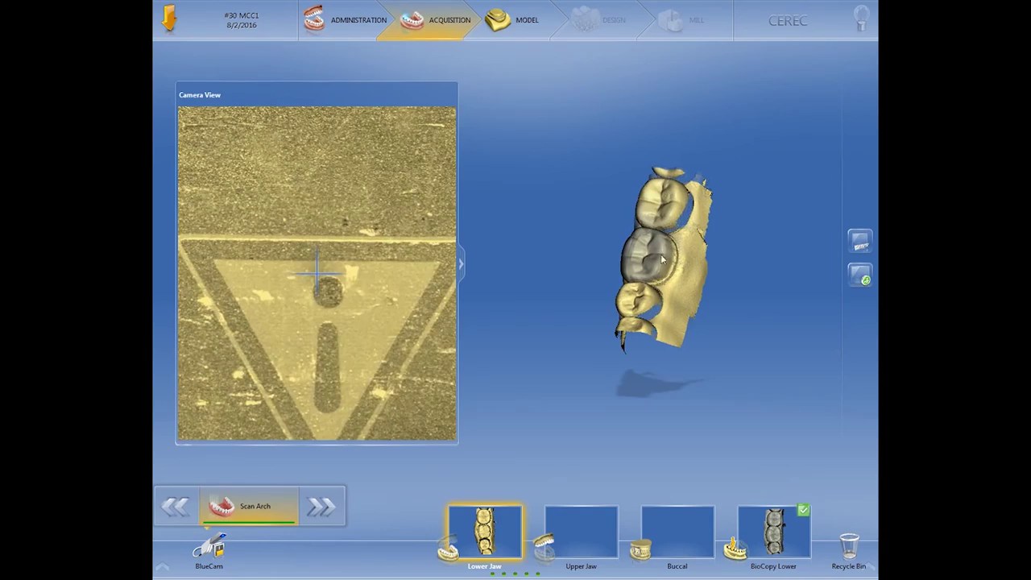
pyautogui.scroll(3, 669, 275)
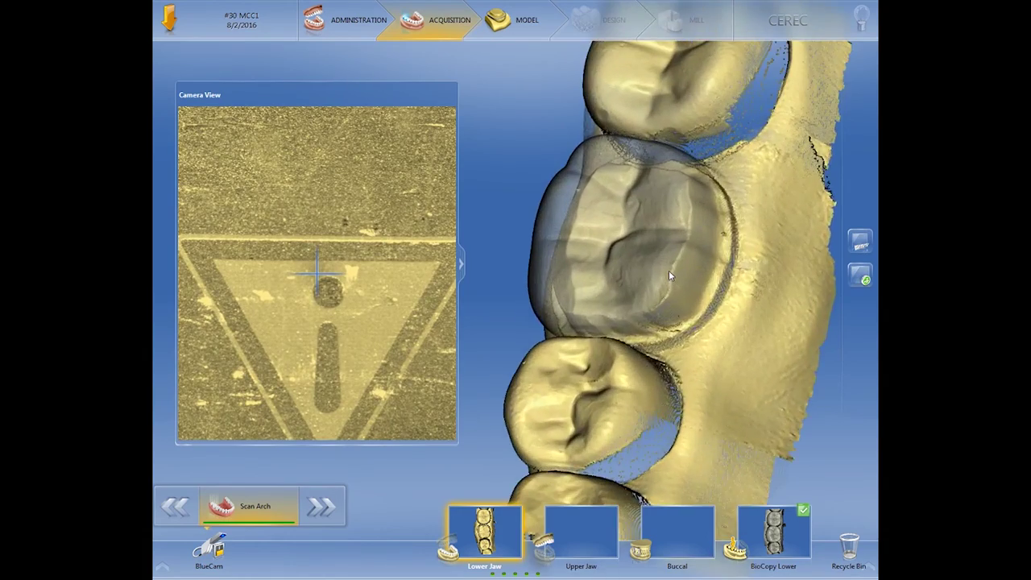
pyautogui.moveTo(668, 270); pyautogui.dragTo(717, 278)
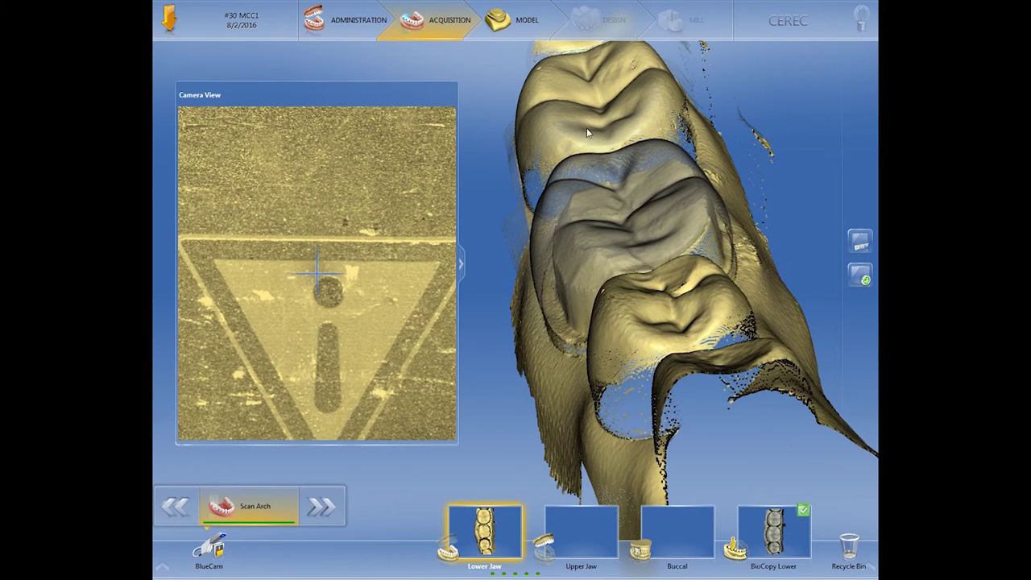
pyautogui.click(331, 512)
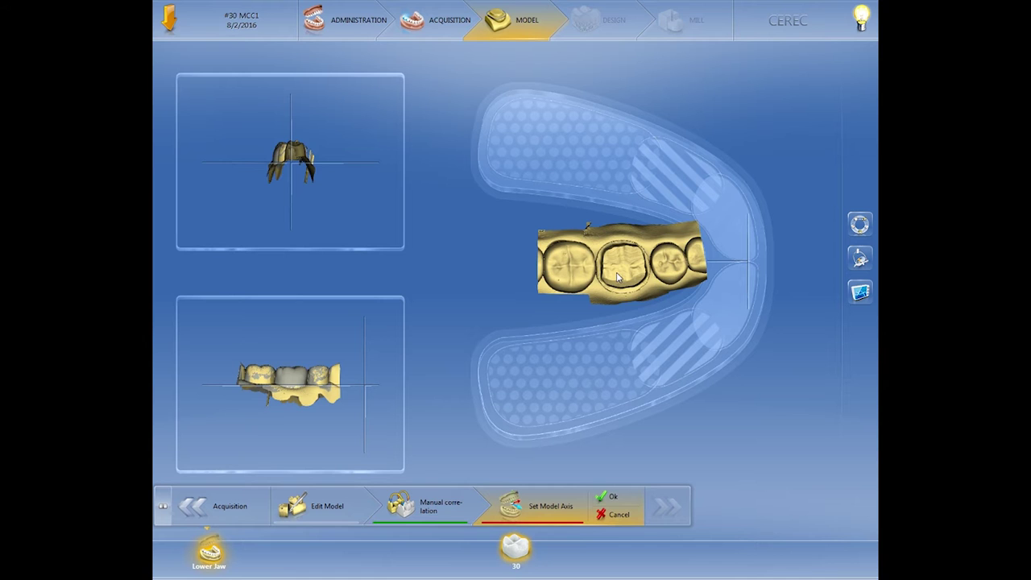
# - Move and rotate the jaw scan into the template's lower arch, level it in side view, and confirm
pyautogui.moveTo(618, 277); pyautogui.dragTo(609, 387)
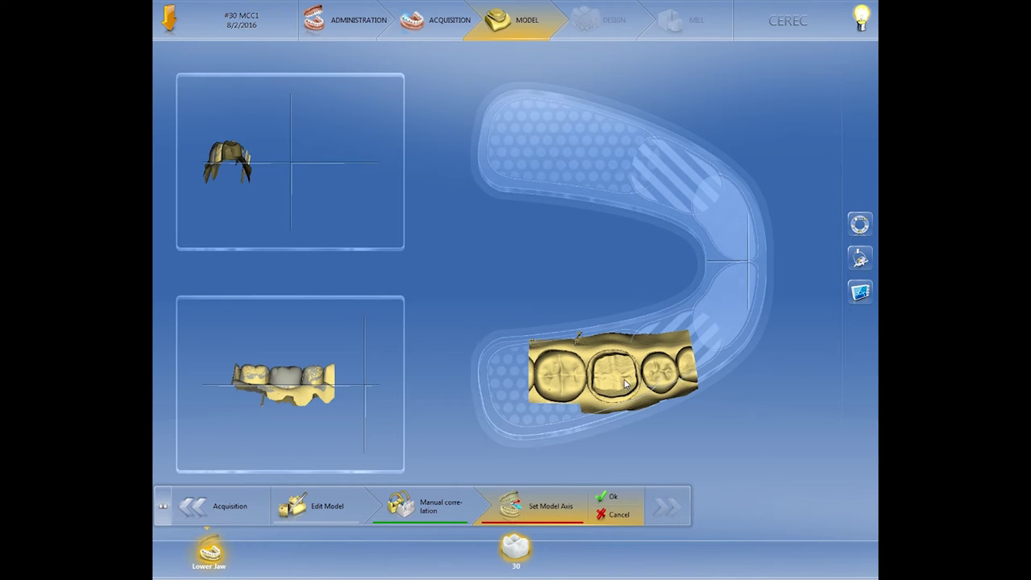
pyautogui.moveTo(625, 384); pyautogui.dragTo(623, 386)
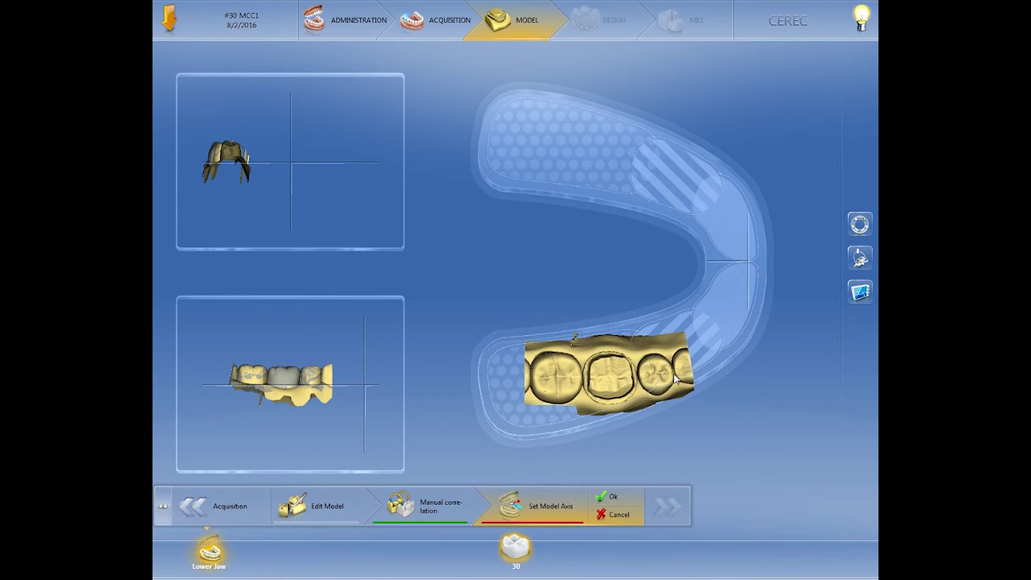
pyautogui.moveTo(681, 379); pyautogui.dragTo(682, 367)
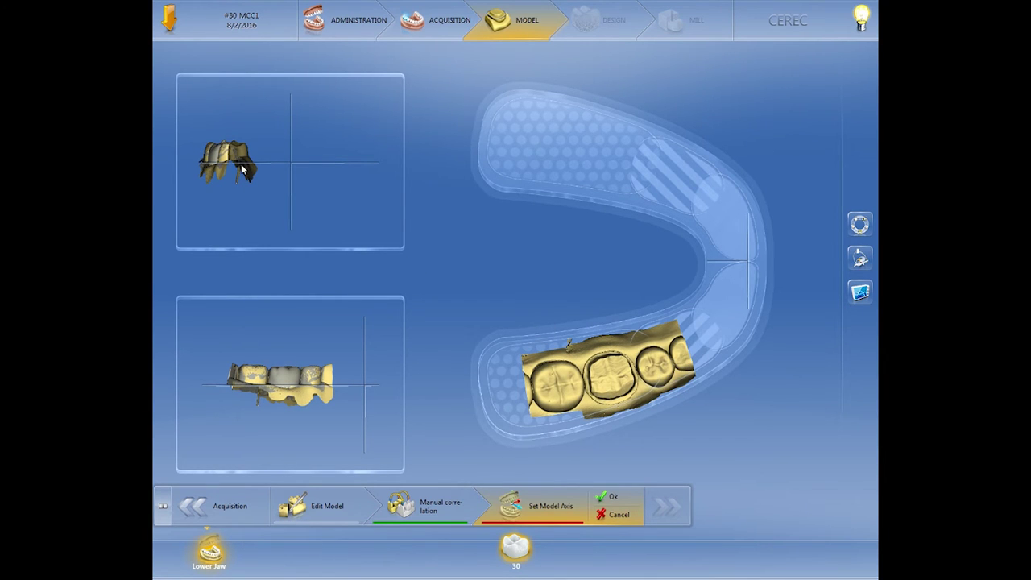
pyautogui.moveTo(242, 170); pyautogui.dragTo(241, 222)
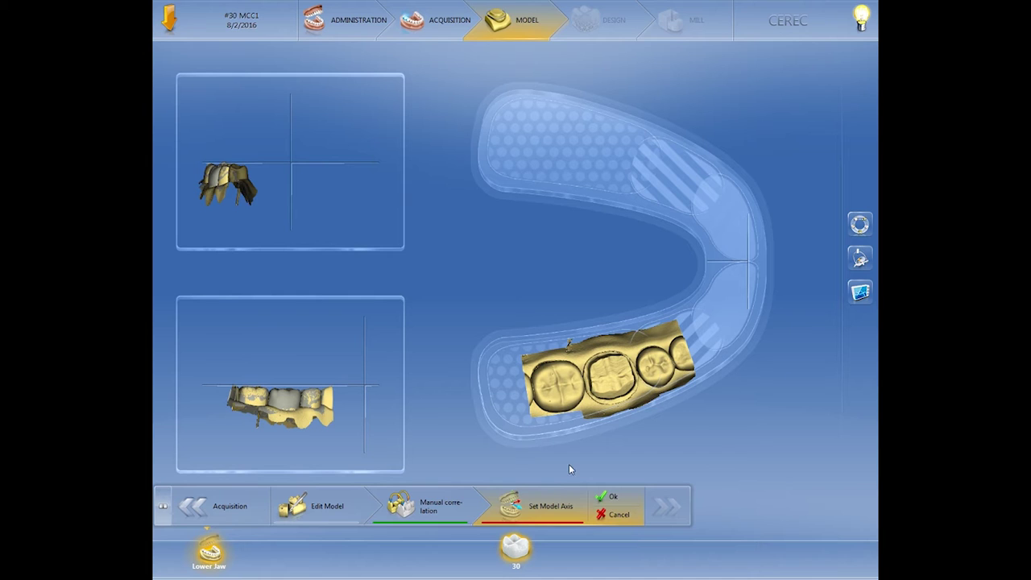
pyautogui.click(610, 499)
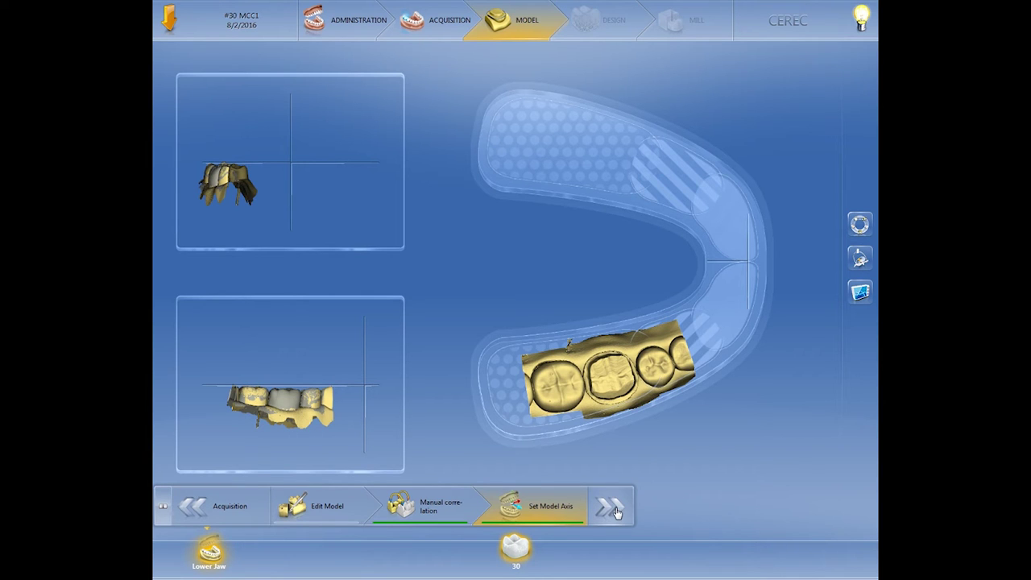
pyautogui.click(615, 510)
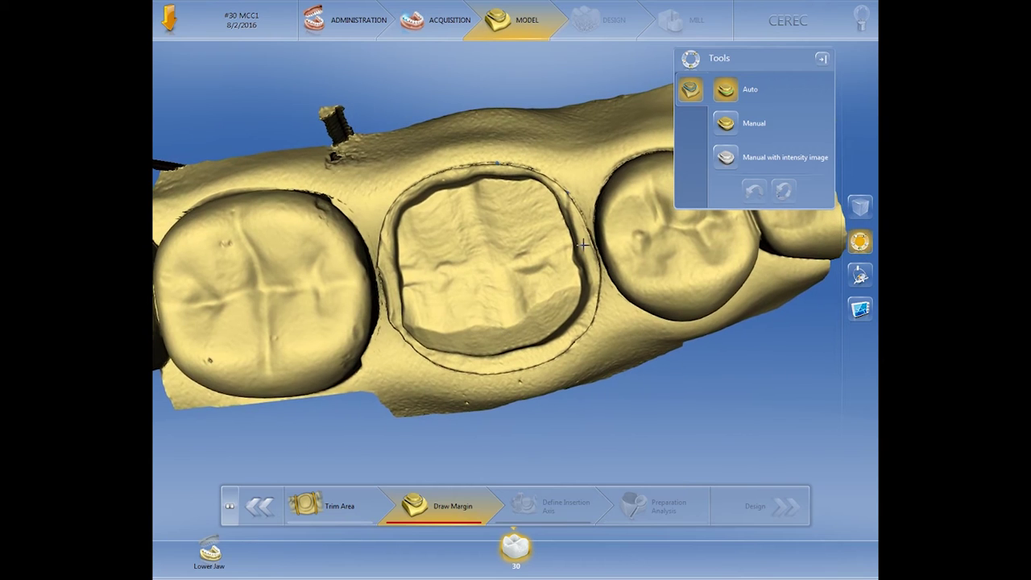
# - Trace an automatic margin line around tooth 30's prep, closing the loop at its start point
pyautogui.click(729, 97)
pyautogui.click(574, 343)
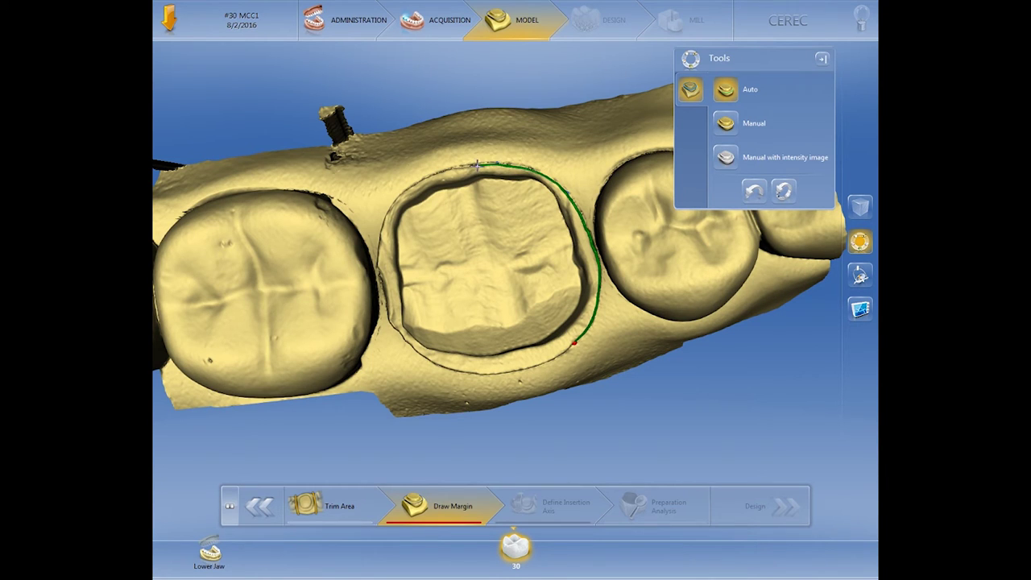
pyautogui.click(478, 165)
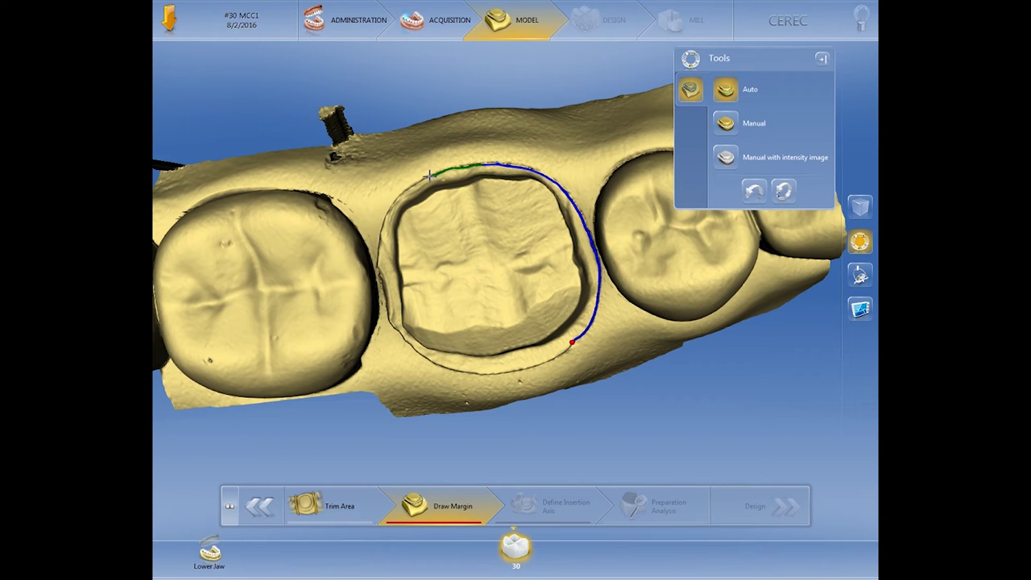
pyautogui.click(378, 249)
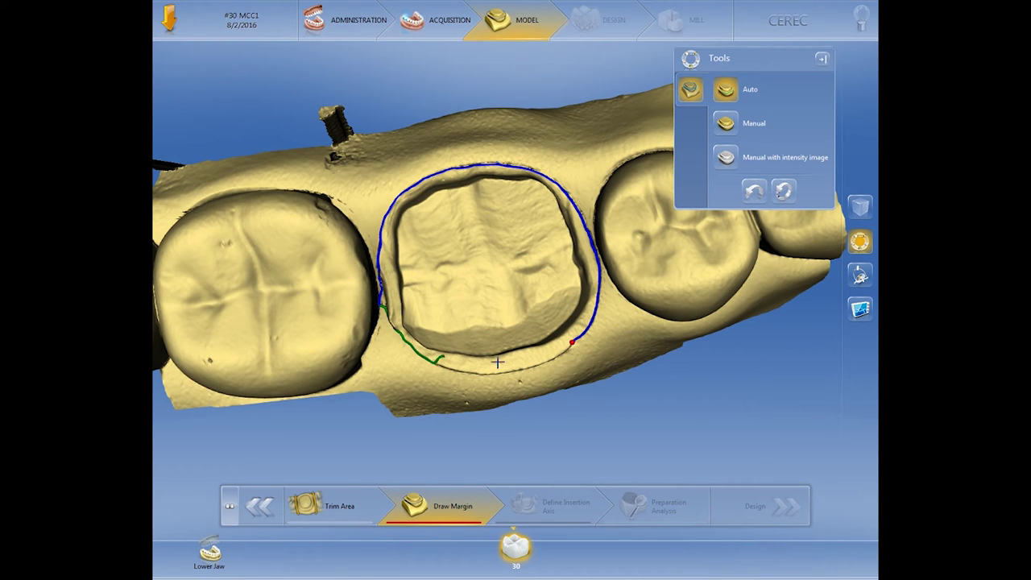
pyautogui.click(572, 341)
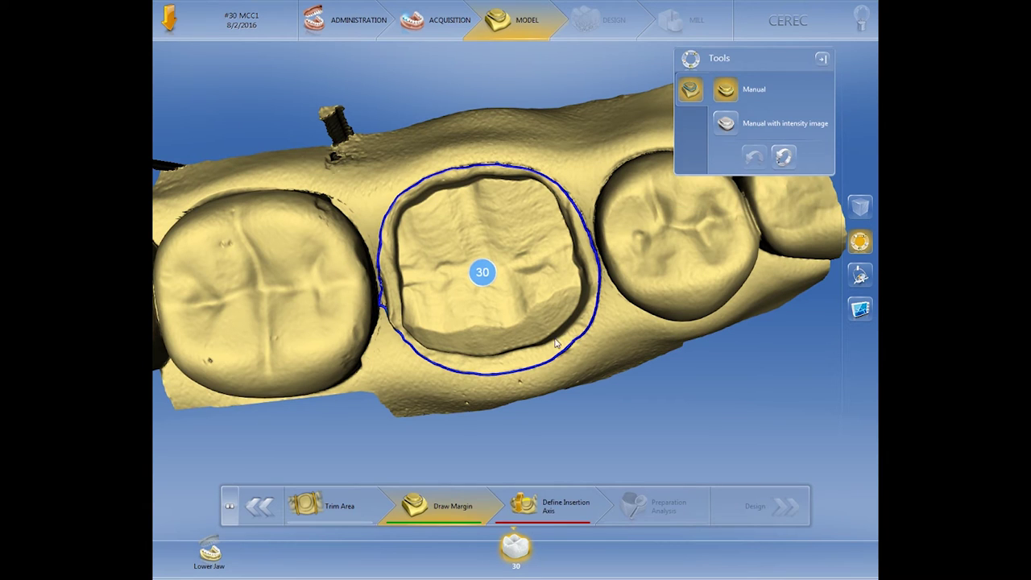
# - Redraw tooth 30's margin line manually along the left edge and side wall
pyautogui.moveTo(468, 317)
pyautogui.mouseDown(button='middle')
pyautogui.moveTo(475, 290)
pyautogui.moveTo(472, 314)
pyautogui.mouseUp(button='middle')
pyautogui.scroll(5, 401, 393)
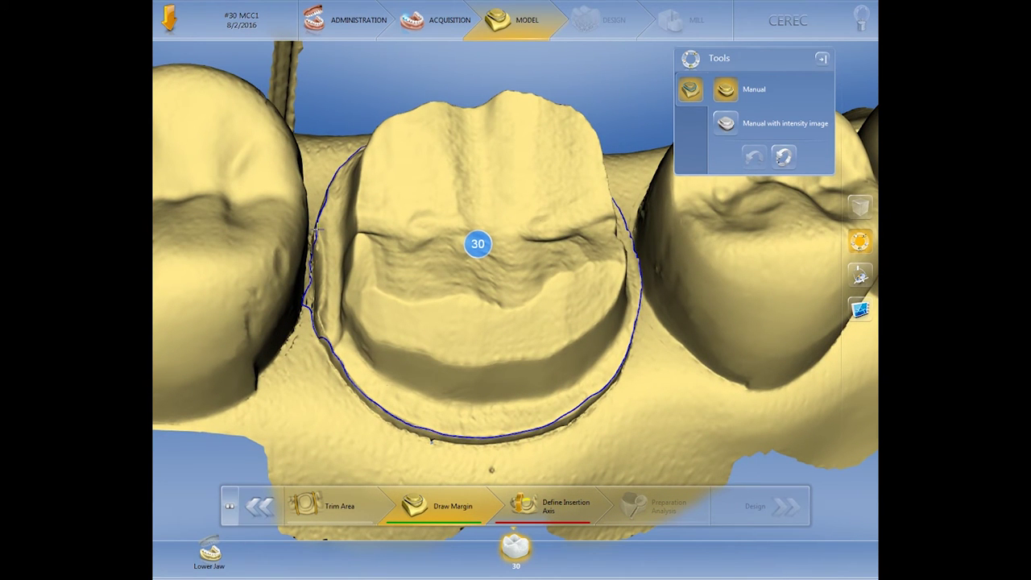
pyautogui.moveTo(316, 232)
pyautogui.mouseDown()
pyautogui.moveTo(325, 260)
pyautogui.moveTo(319, 327)
pyautogui.moveTo(330, 351)
pyautogui.mouseUp()
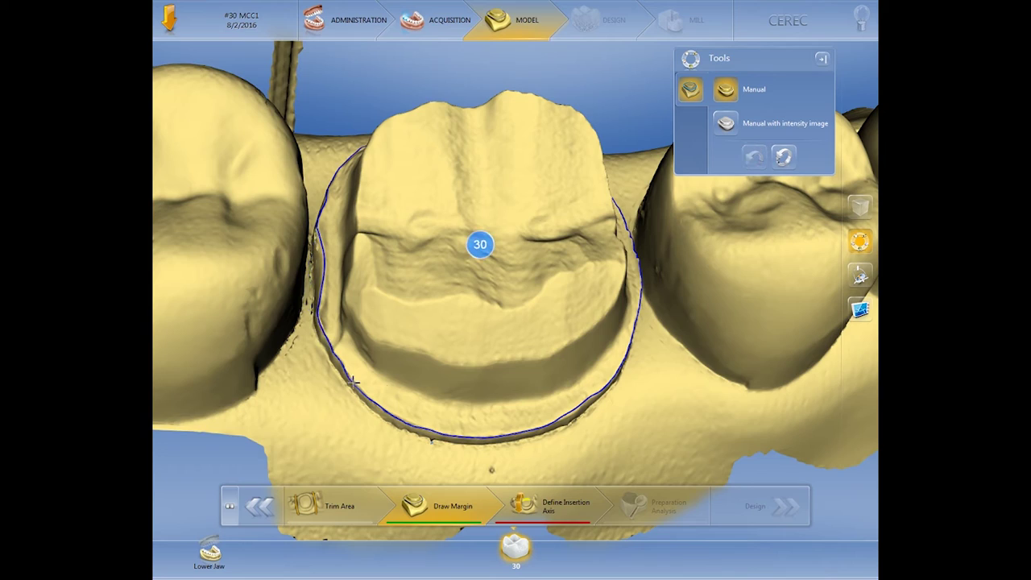
pyautogui.moveTo(531, 430)
pyautogui.mouseDown(button='middle')
pyautogui.moveTo(524, 388)
pyautogui.moveTo(488, 334)
pyautogui.mouseUp(button='middle')
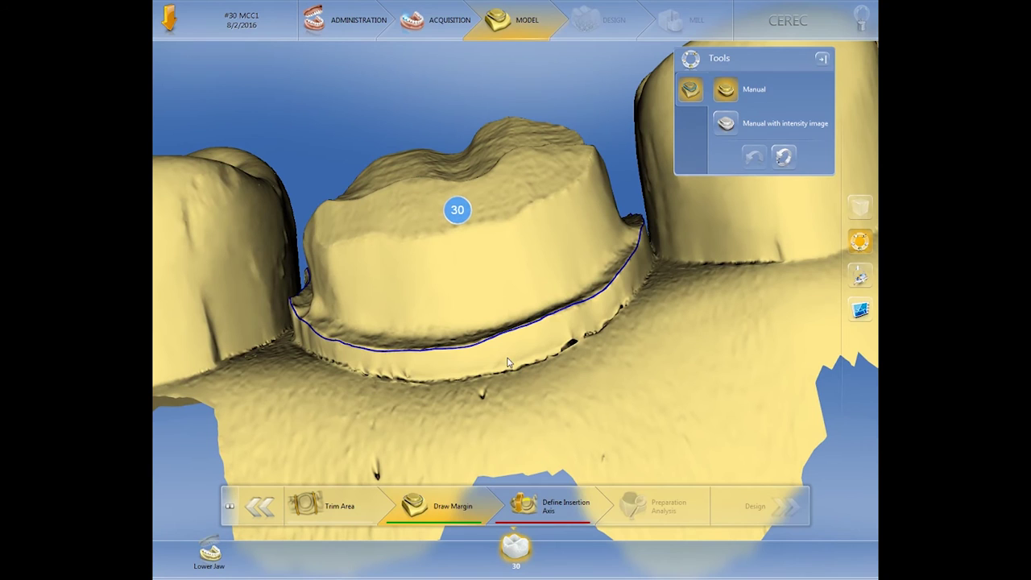
pyautogui.click(493, 337)
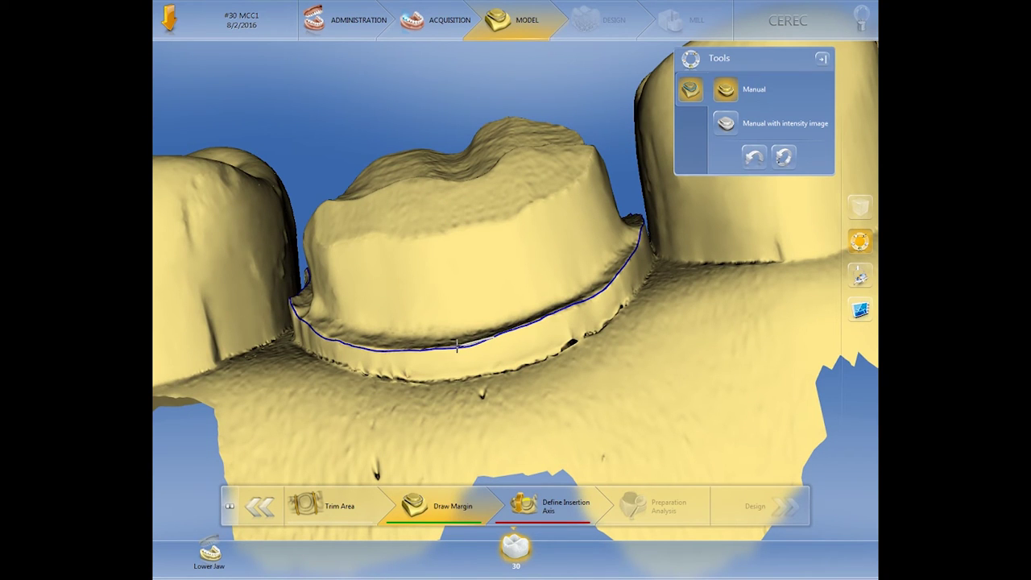
pyautogui.click(457, 346)
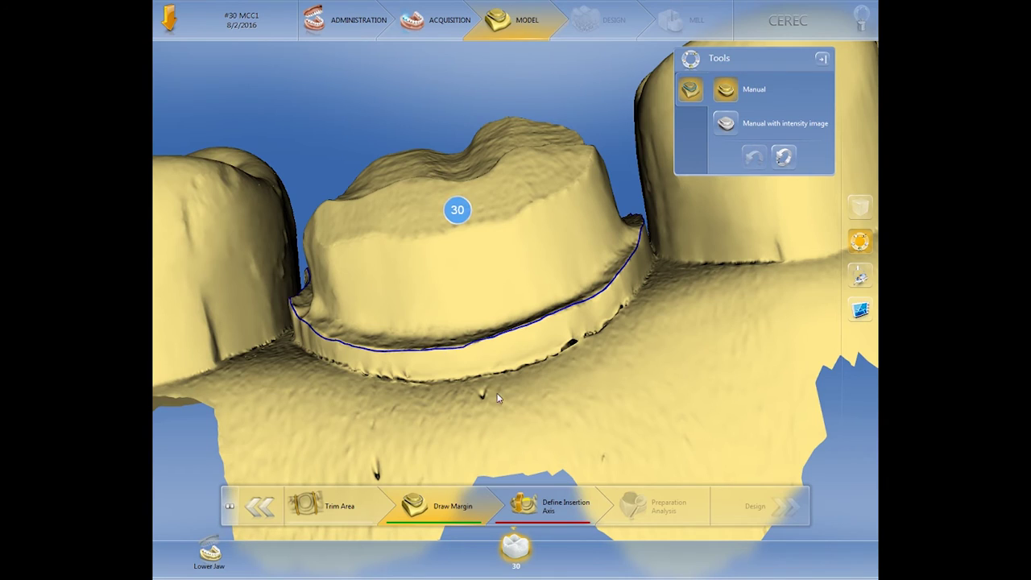
# - Correct the margin at the top edge from an occlusal view, then check it from several angles
pyautogui.moveTo(497, 397); pyautogui.dragTo(504, 285)
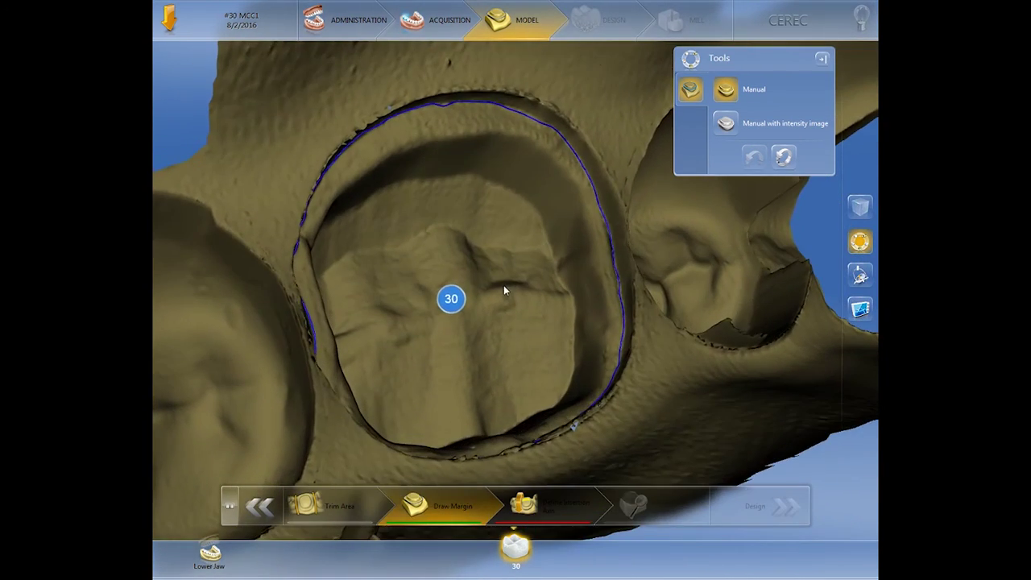
pyautogui.click(432, 102)
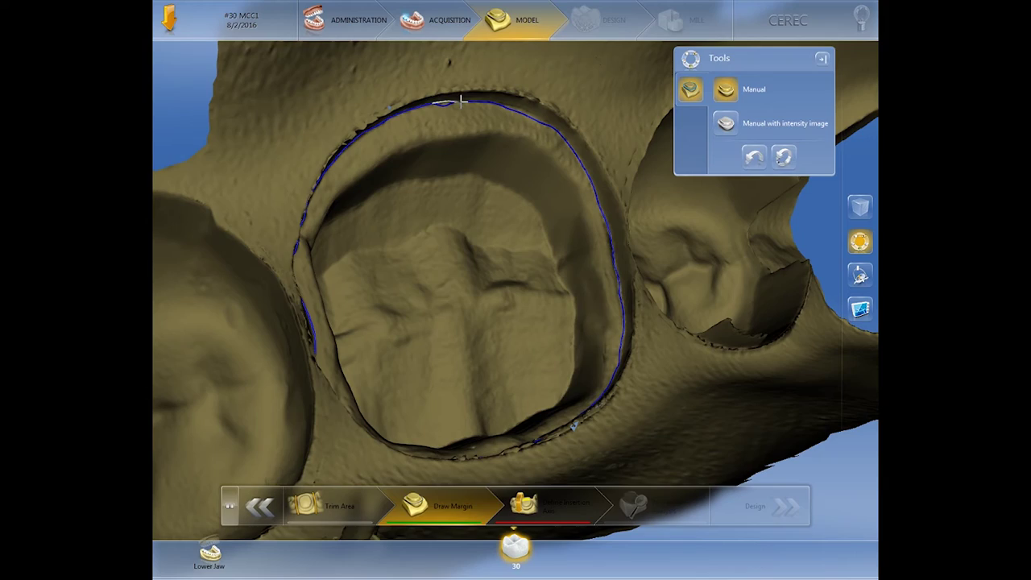
pyautogui.click(461, 100)
pyautogui.moveTo(522, 76); pyautogui.dragTo(544, 289, button='right')
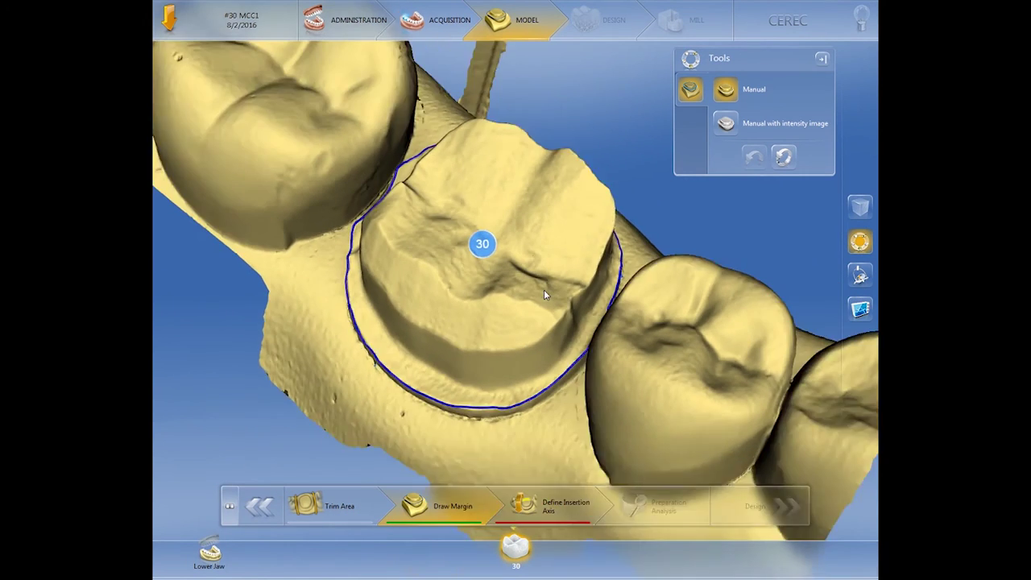
pyautogui.scroll(-3, 544, 289)
pyautogui.moveTo(529, 382); pyautogui.dragTo(589, 370, button='right')
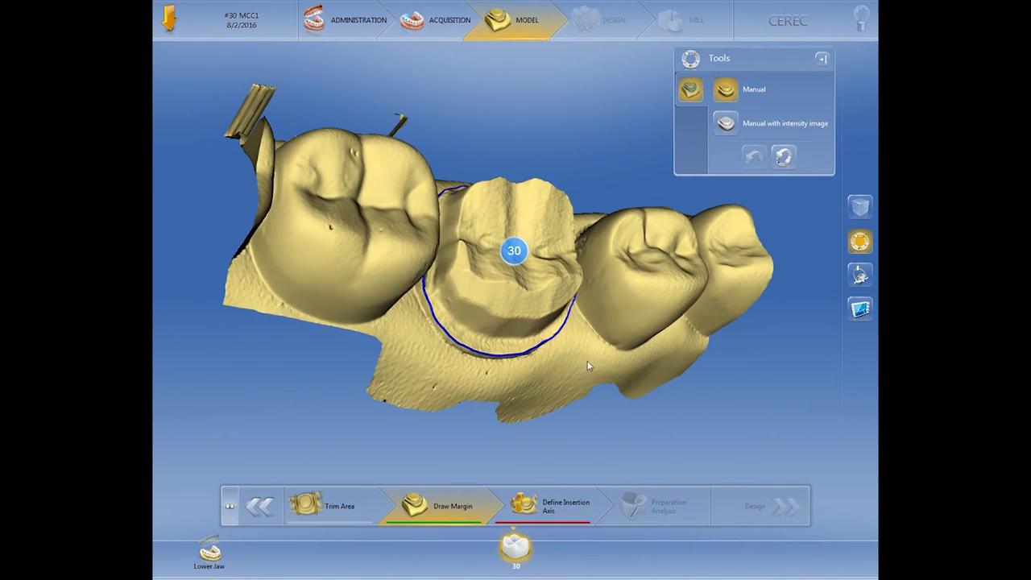
pyautogui.moveTo(563, 253); pyautogui.dragTo(501, 226, button='right')
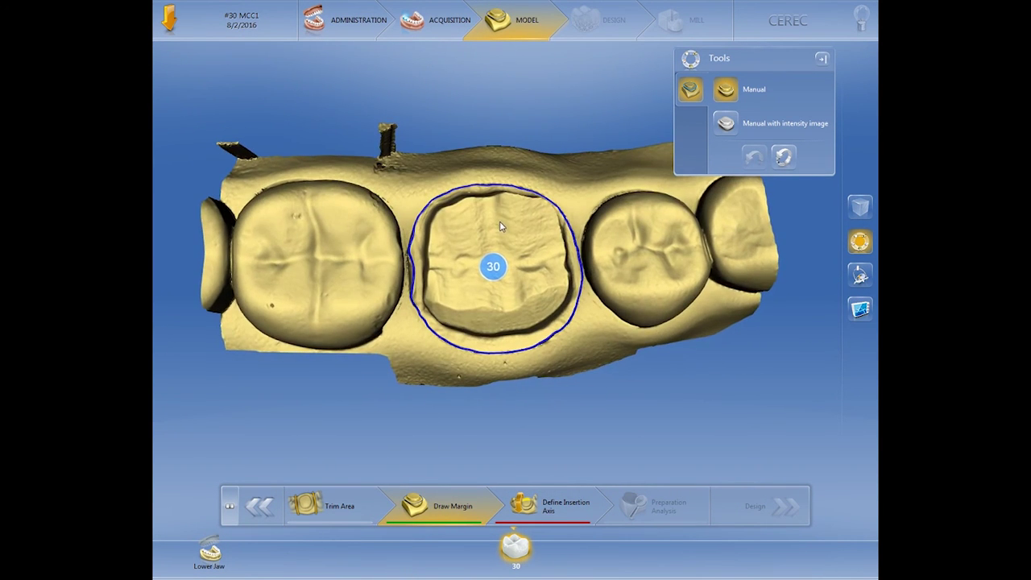
pyautogui.moveTo(522, 308); pyautogui.dragTo(513, 311, button='right')
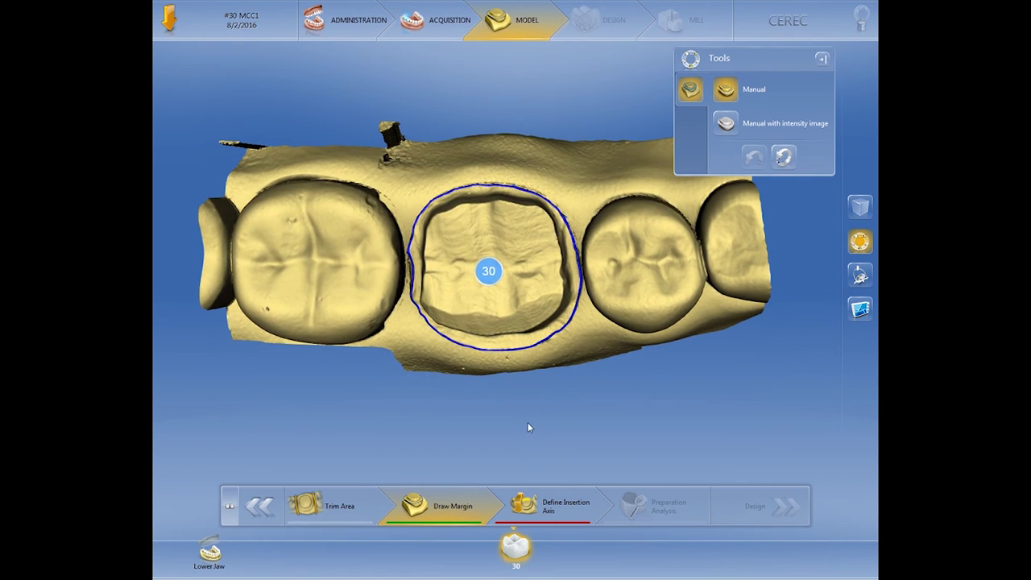
# - Tilt the model to set tooth 30's insertion axis and accept it
pyautogui.click(551, 518)
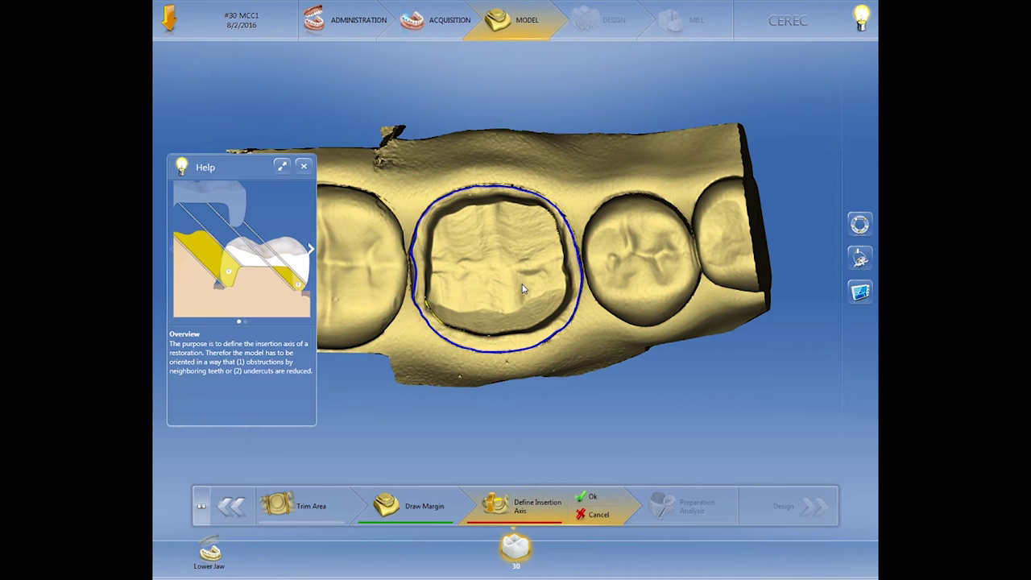
pyautogui.moveTo(522, 275); pyautogui.dragTo(450, 256)
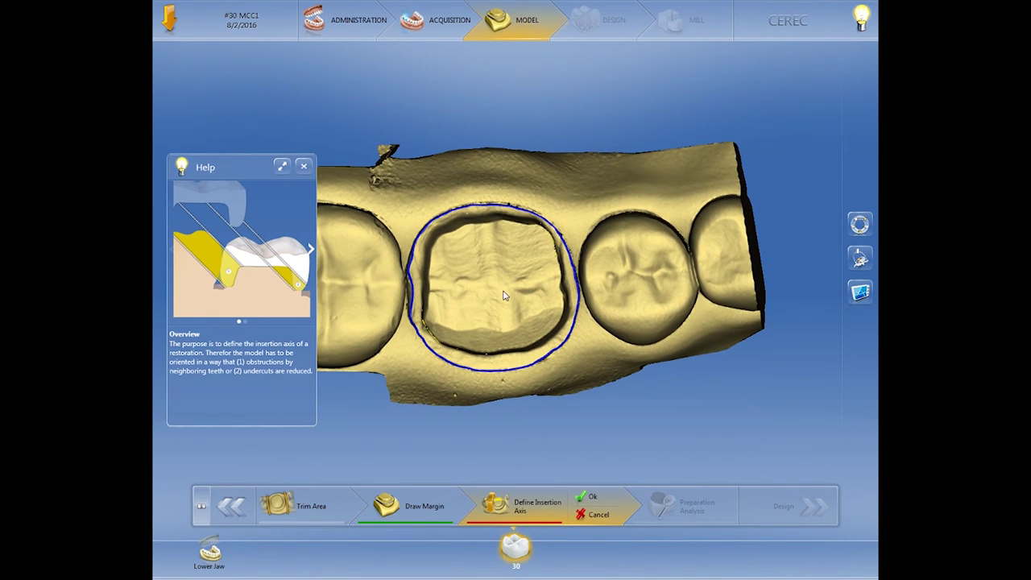
pyautogui.moveTo(503, 297); pyautogui.dragTo(494, 328)
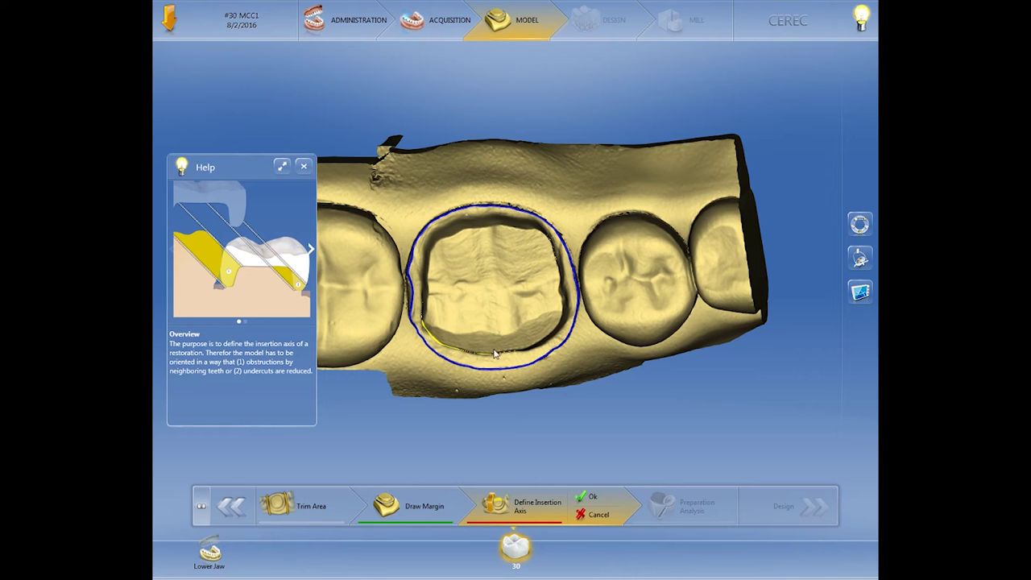
pyautogui.moveTo(494, 339); pyautogui.dragTo(484, 316)
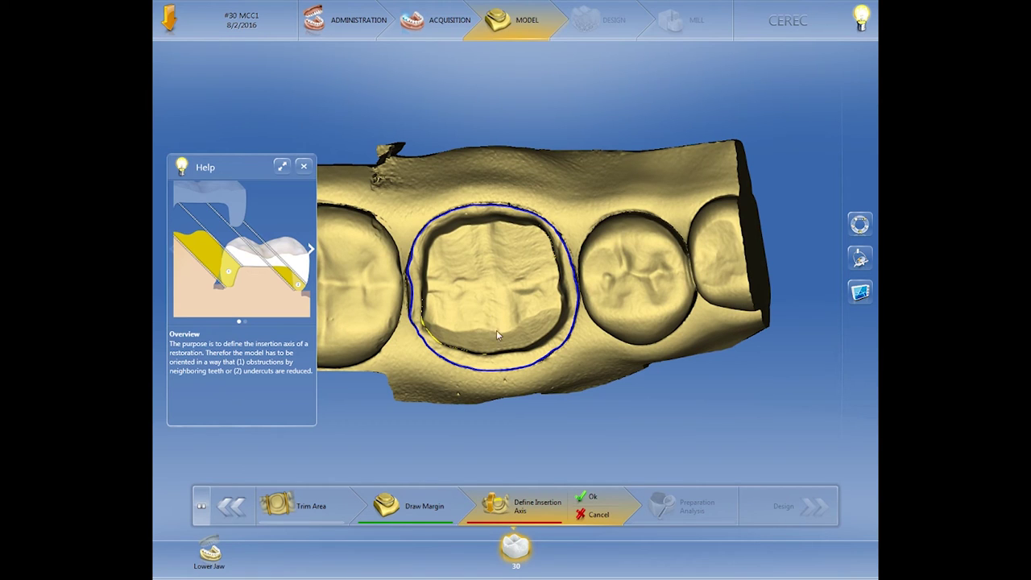
pyautogui.click(591, 500)
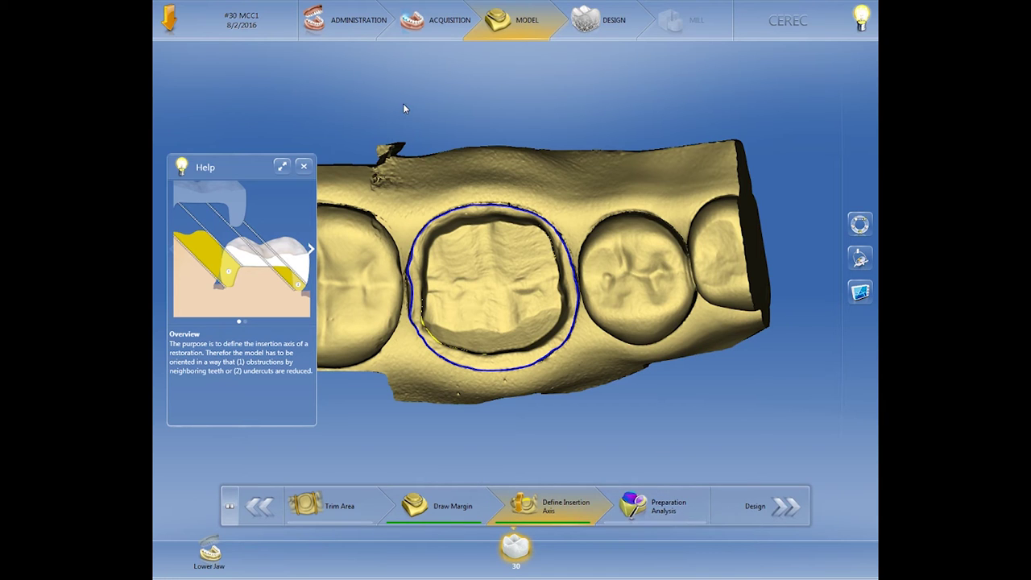
# - Close the Help panel and launch the prepCheck 2.1 plug-in from Run Application
pyautogui.click(304, 166)
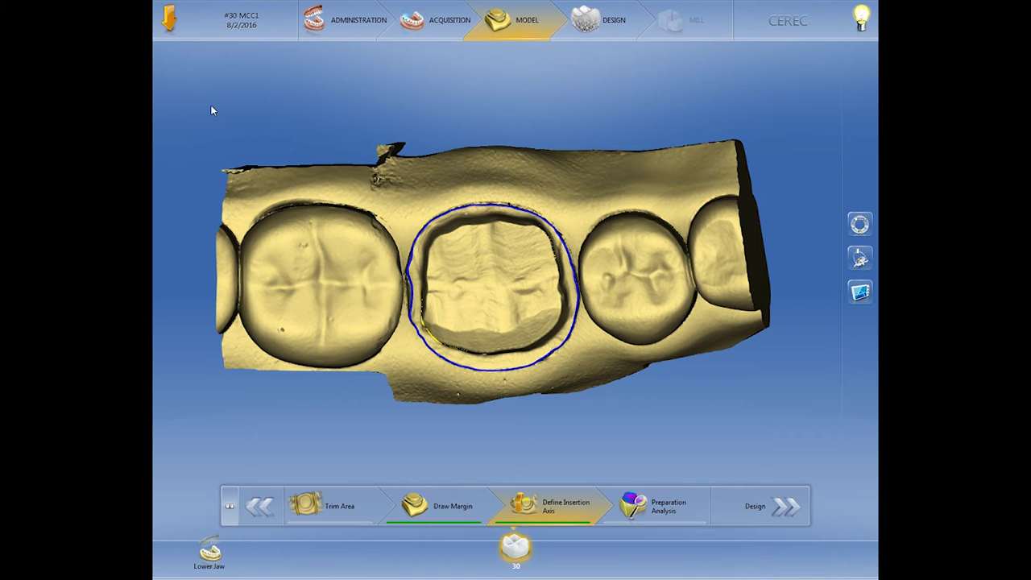
pyautogui.click(170, 17)
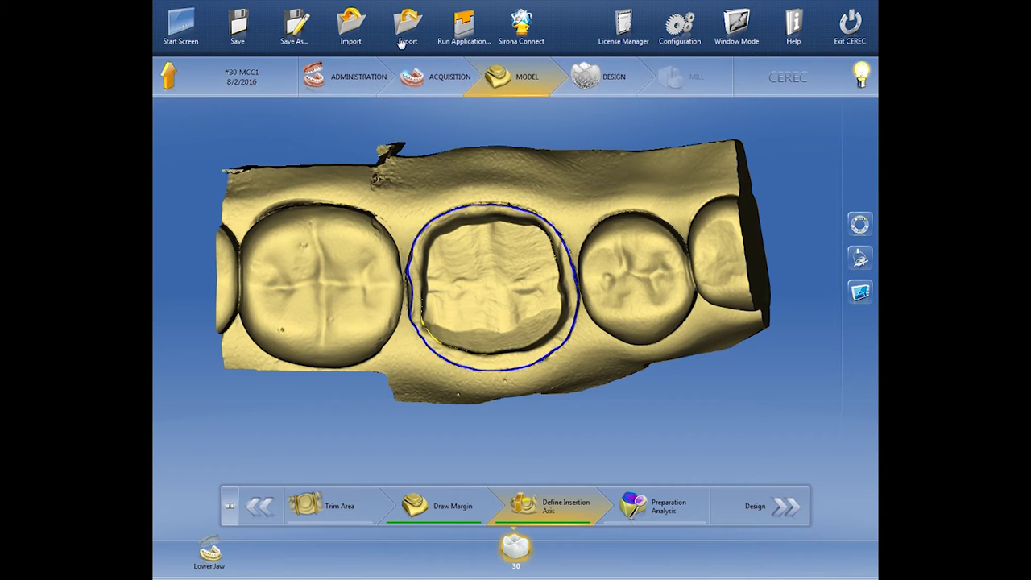
pyautogui.click(465, 31)
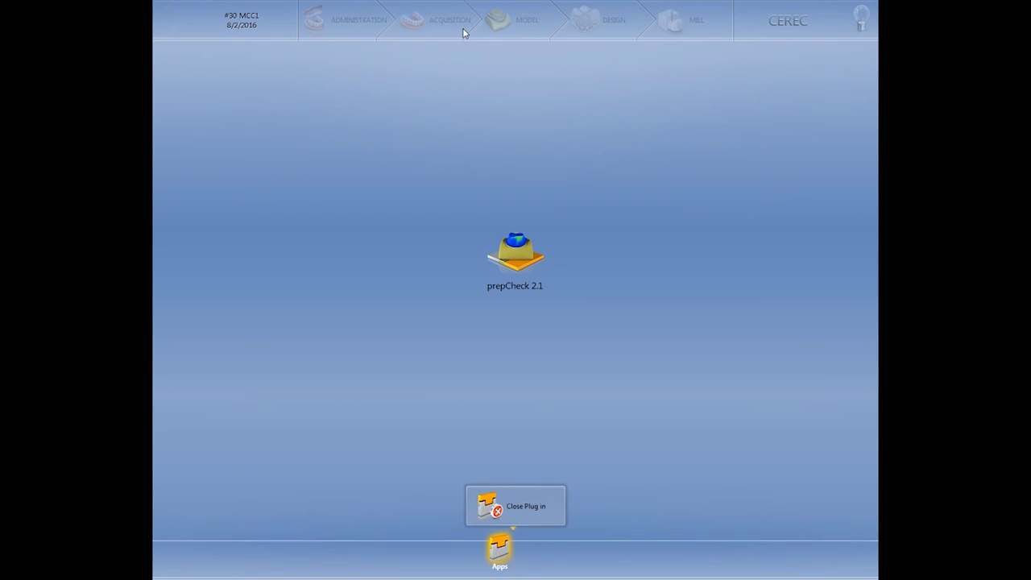
pyautogui.click(517, 245)
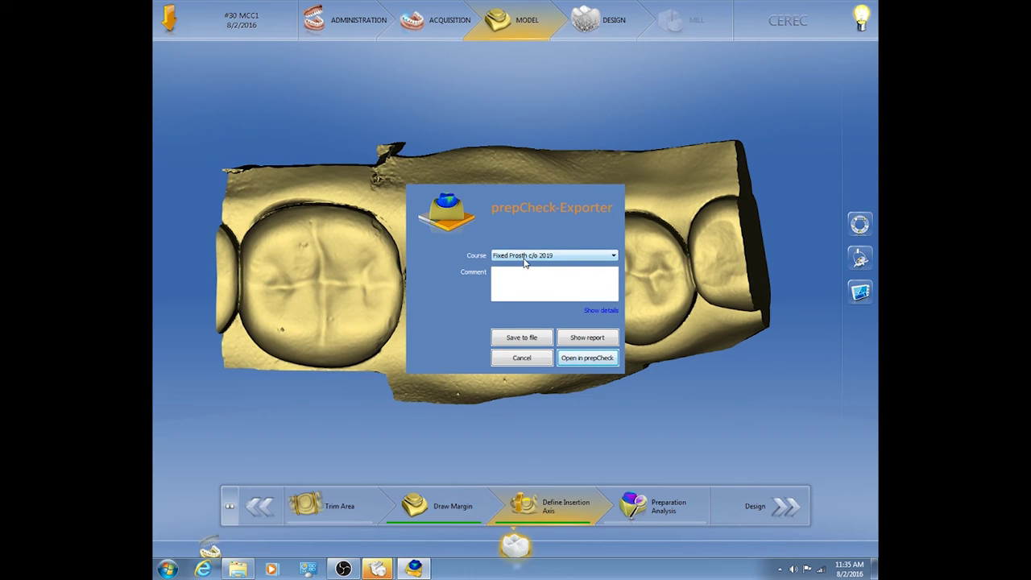
# - Keep course Fixed Prosth c/o 2019 and set the margin type to Shoulder
pyautogui.click(524, 256)
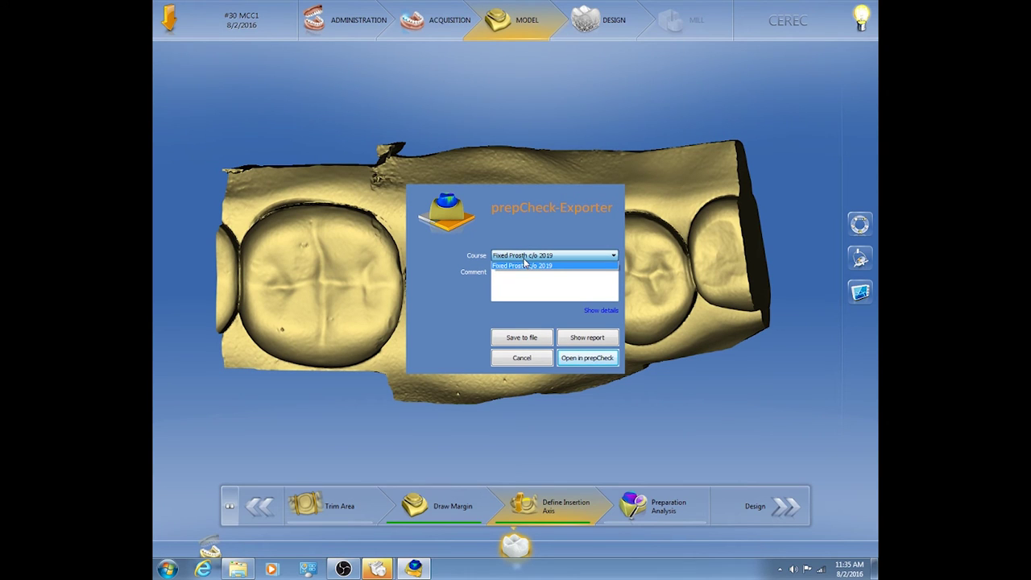
pyautogui.click(524, 265)
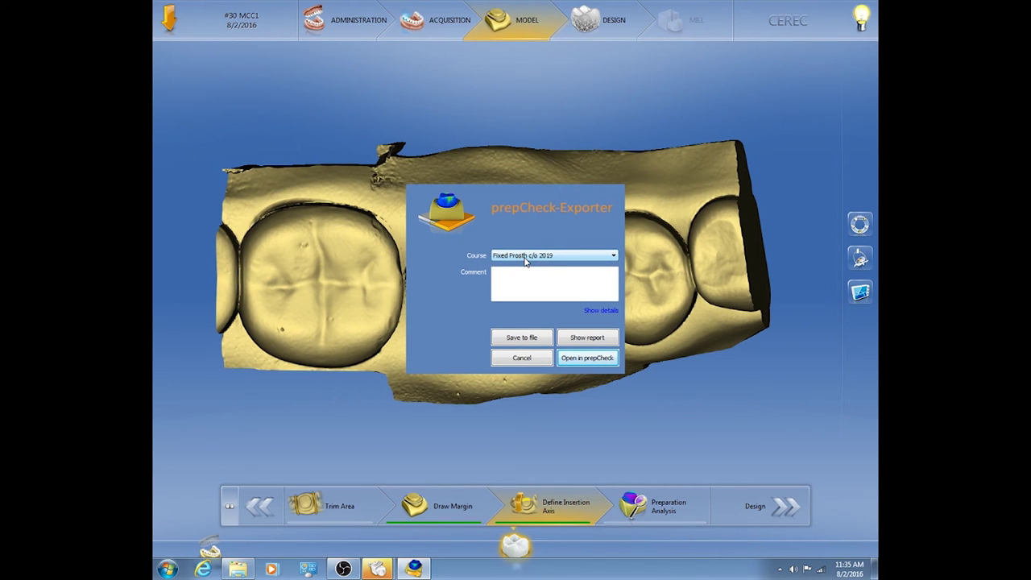
pyautogui.click(598, 311)
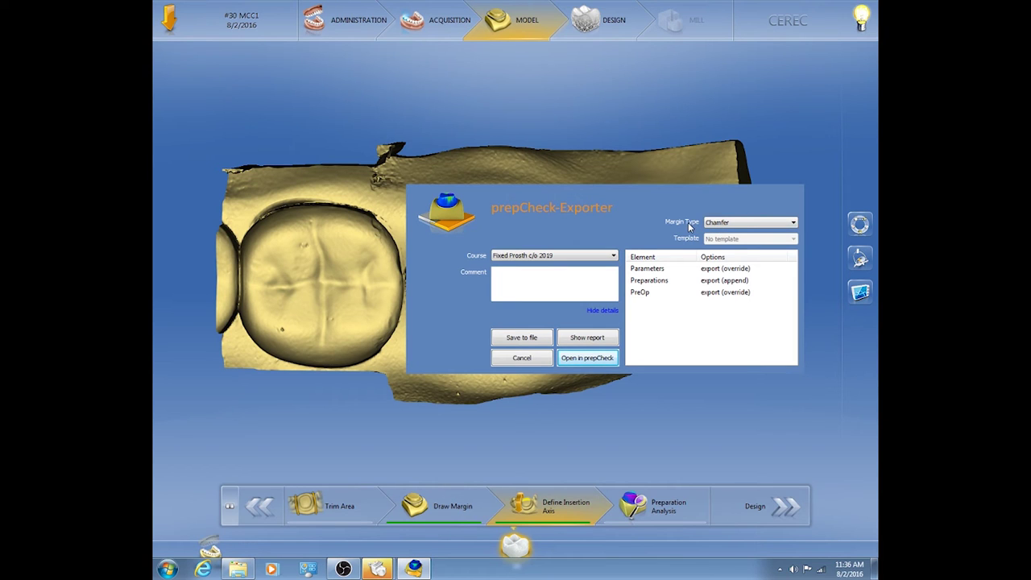
pyautogui.click(740, 227)
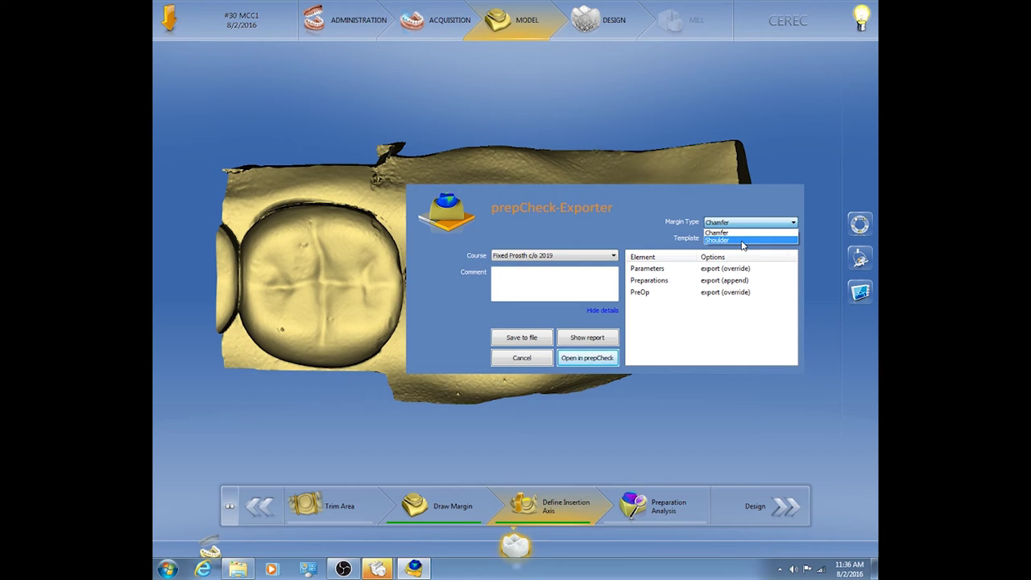
pyautogui.click(742, 241)
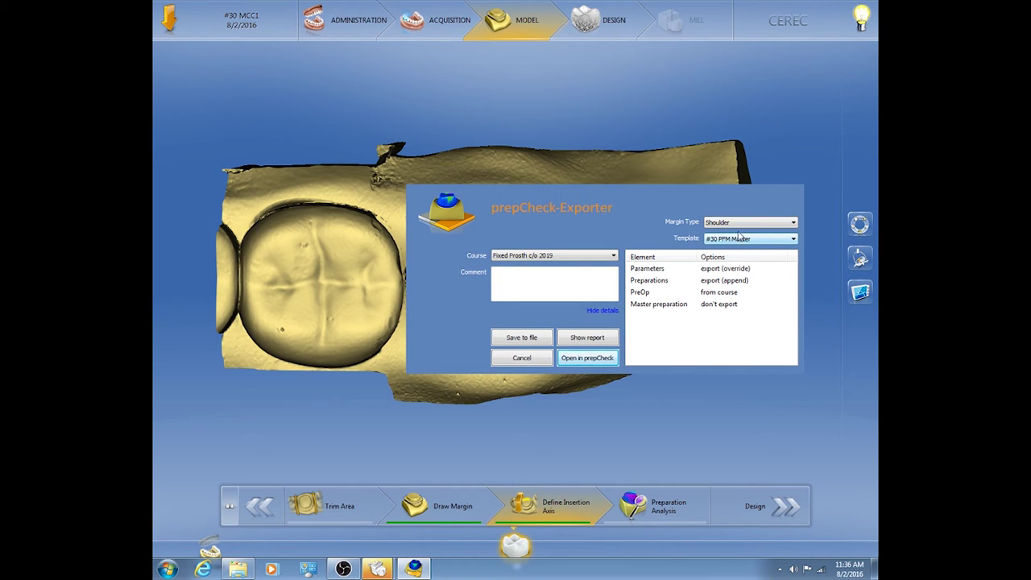
# - Choose template #30 PFM Master, set PreOp to export (override), and open in prepCheck
pyautogui.click(733, 240)
pyautogui.click(727, 246)
pyautogui.click(727, 240)
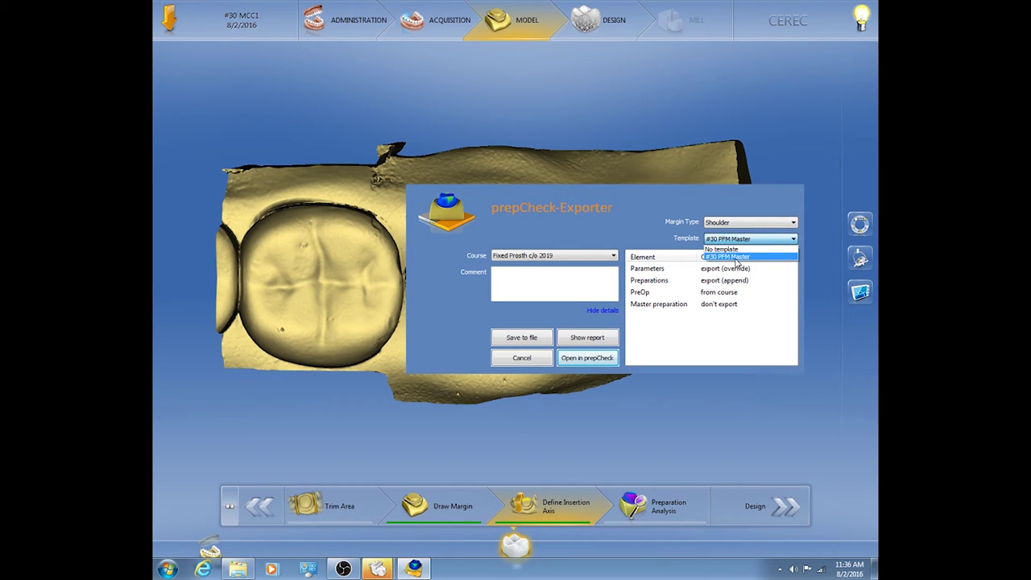
pyautogui.click(735, 257)
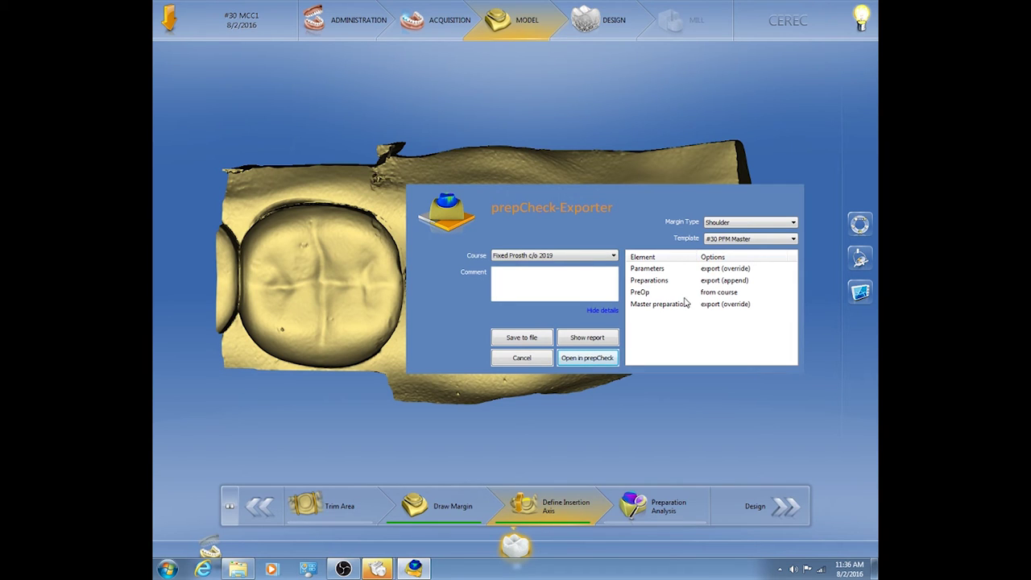
pyautogui.click(719, 294)
pyautogui.click(781, 293)
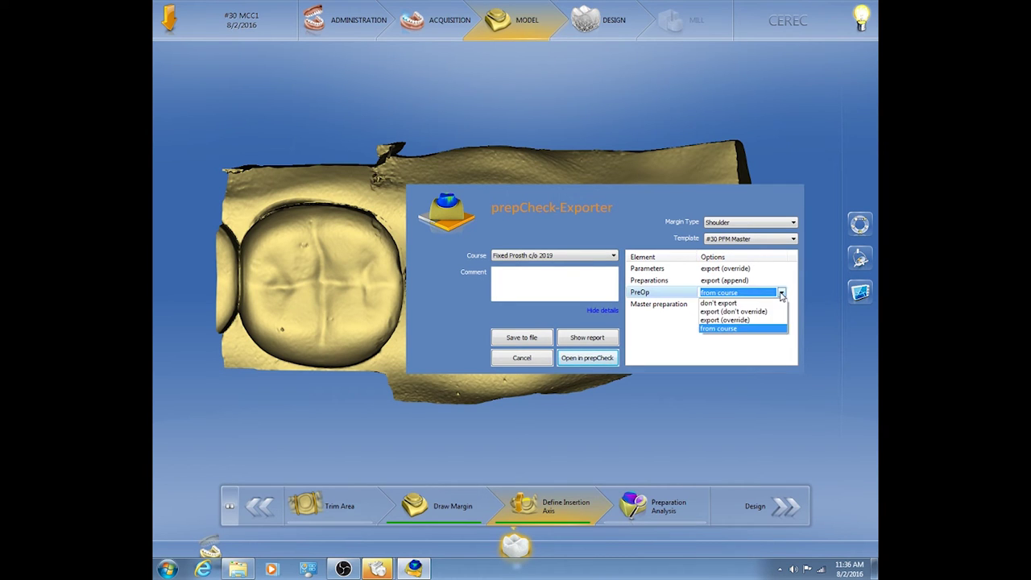
pyautogui.click(741, 320)
pyautogui.click(759, 340)
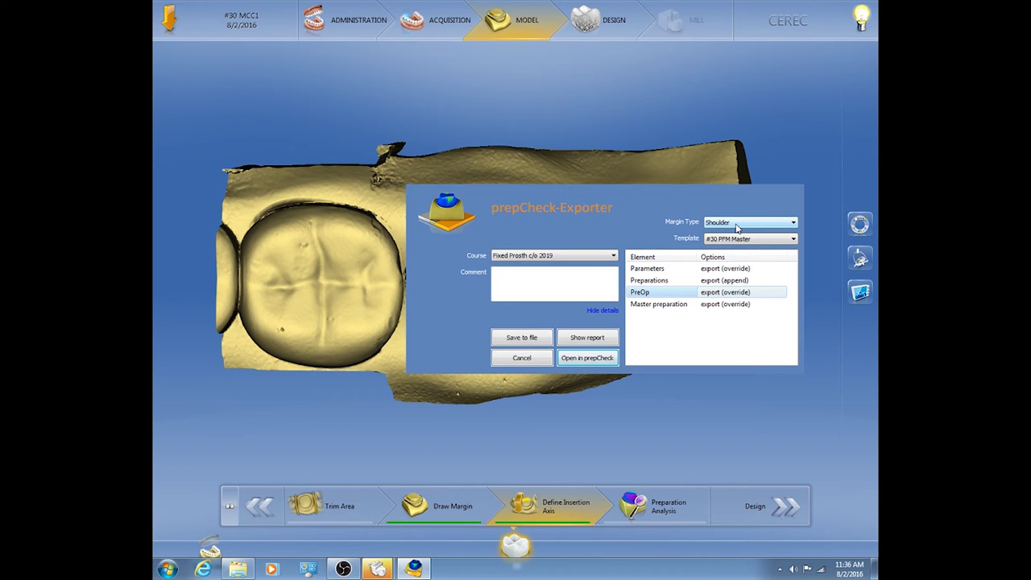
pyautogui.click(587, 360)
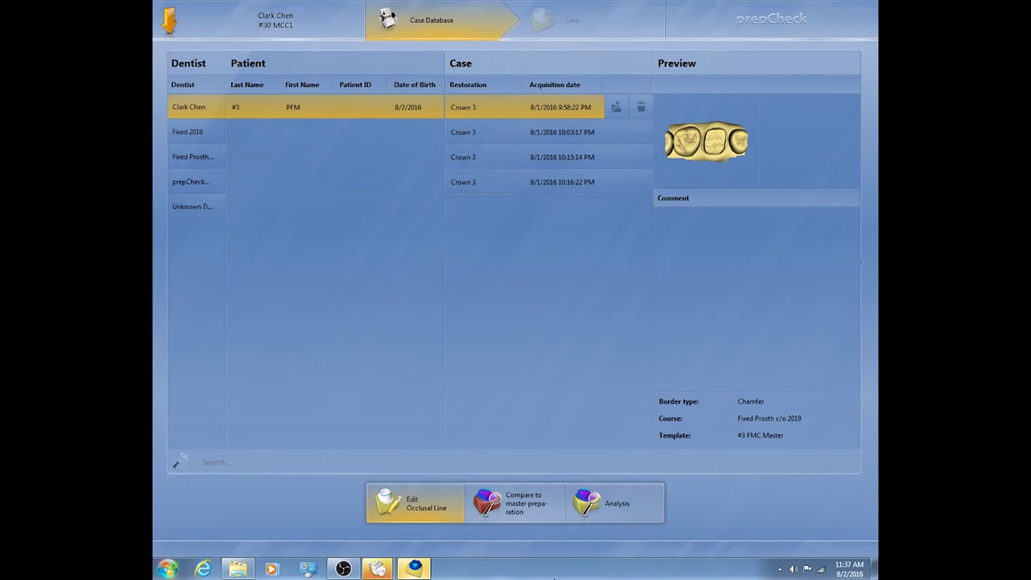
# - Dismiss the Start menu, tilt tooth 30, and compare it to the master preparation
pyautogui.press('super')
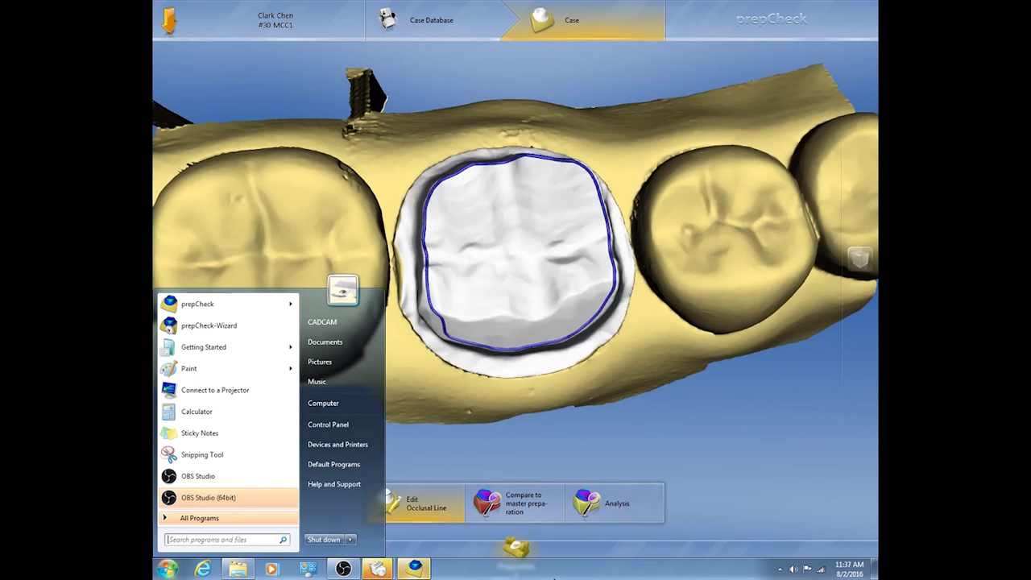
pyautogui.click(632, 429)
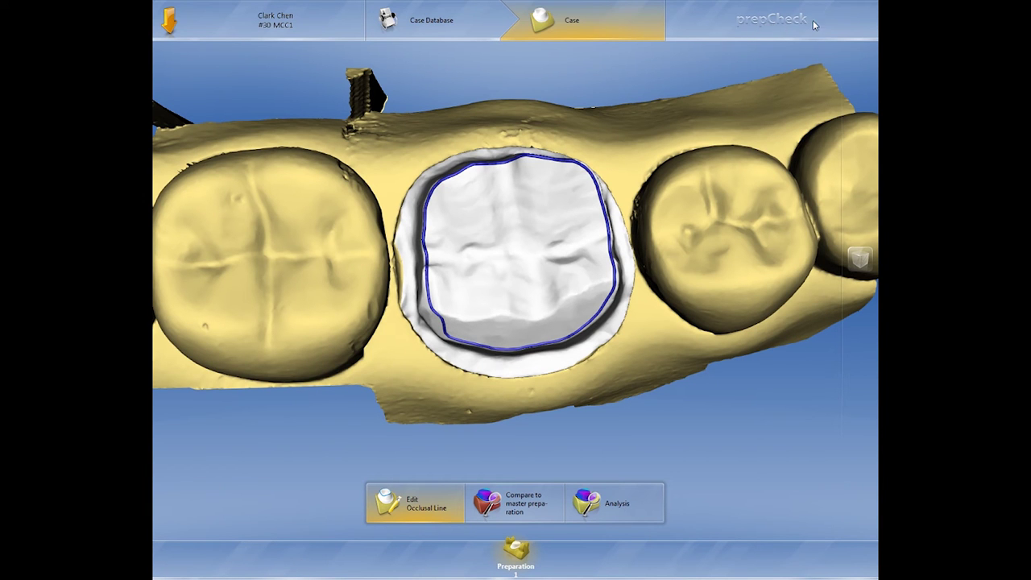
pyautogui.moveTo(509, 260); pyautogui.dragTo(531, 407, button='middle')
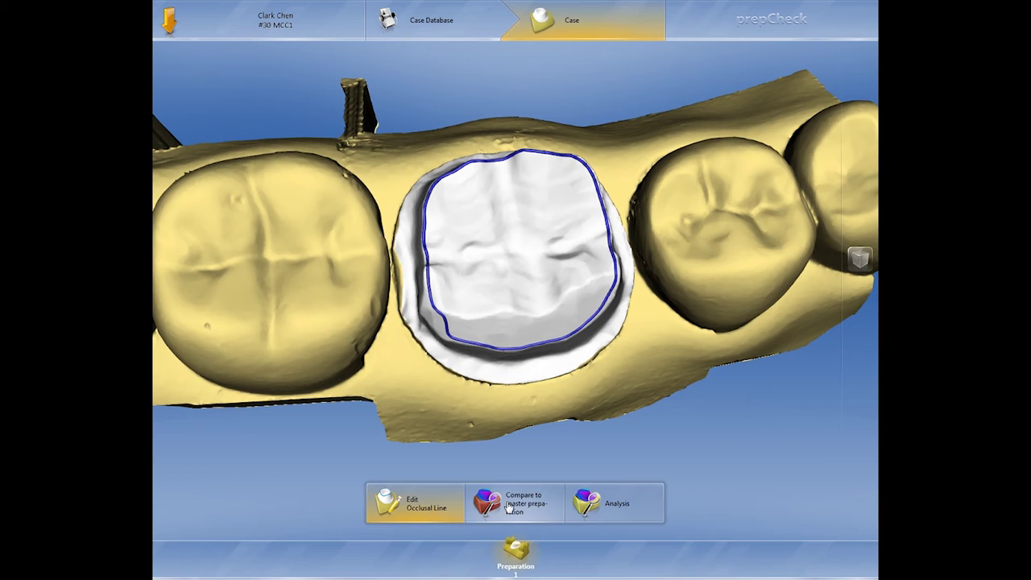
pyautogui.click(509, 504)
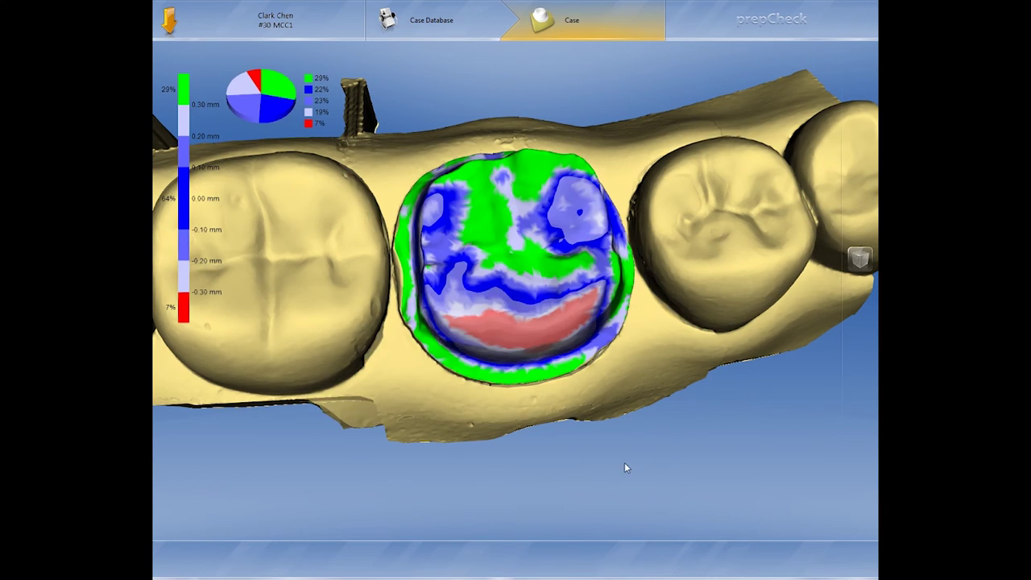
# - Rotate tooth 30's colour-coded distance map to inspect it from top-down and oblique angles
pyautogui.moveTo(547, 330); pyautogui.dragTo(536, 276)
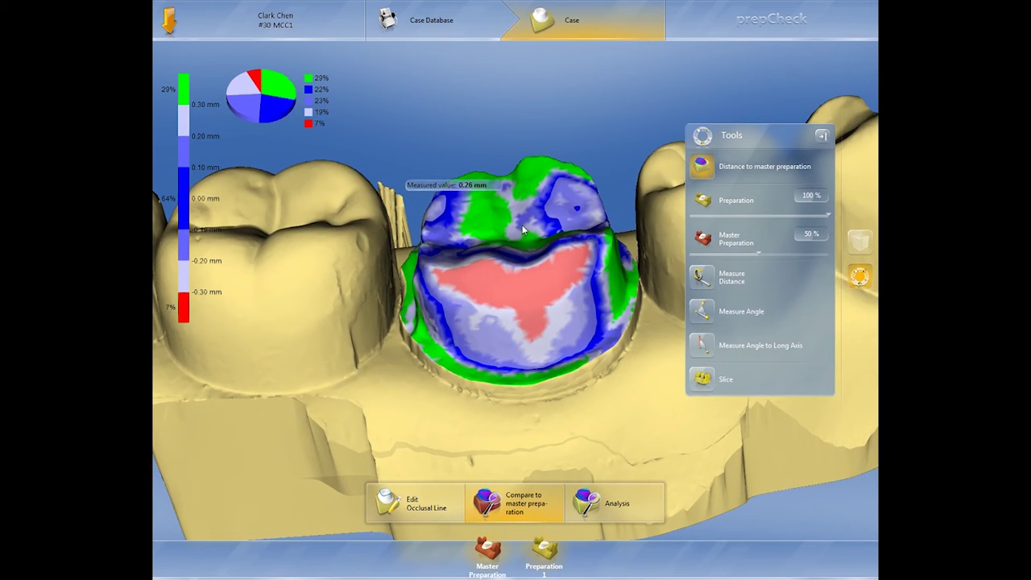
pyautogui.moveTo(519, 203); pyautogui.dragTo(533, 264)
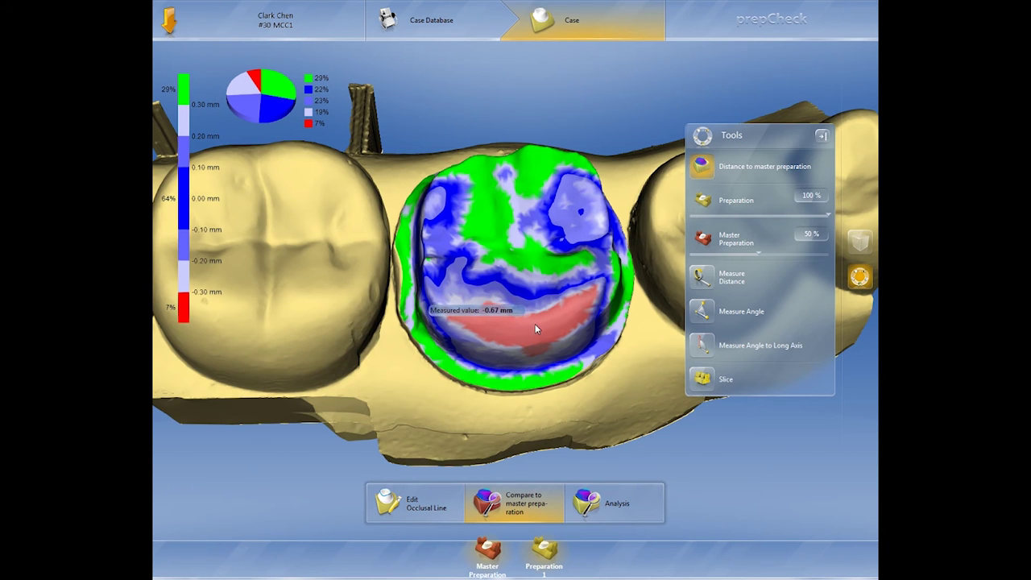
pyautogui.moveTo(534, 324); pyautogui.dragTo(535, 286)
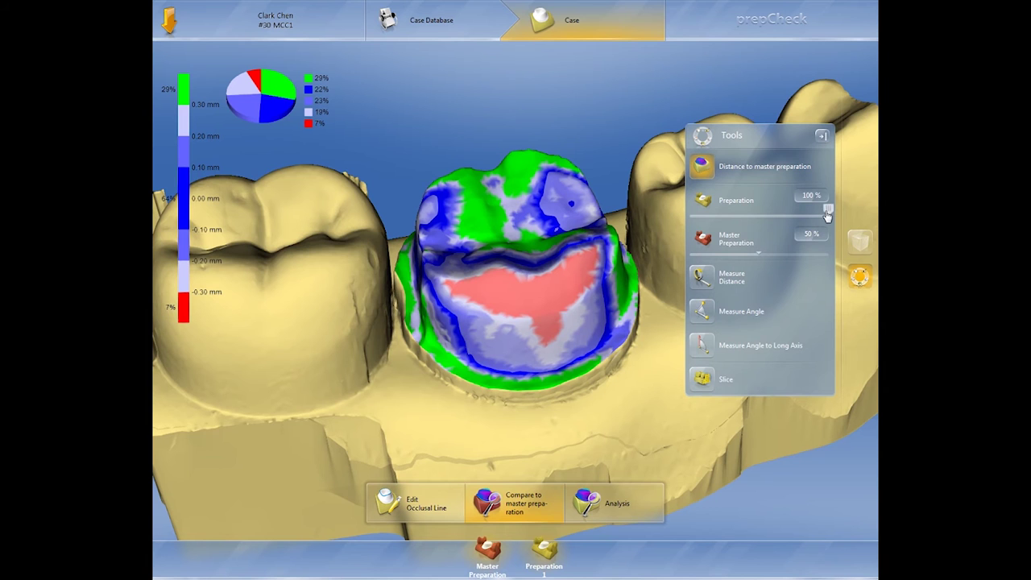
# - Set the preparation to 45% and the master preparation to 35% transparency, rotating to compare overlays
pyautogui.moveTo(827, 211); pyautogui.dragTo(680, 215)
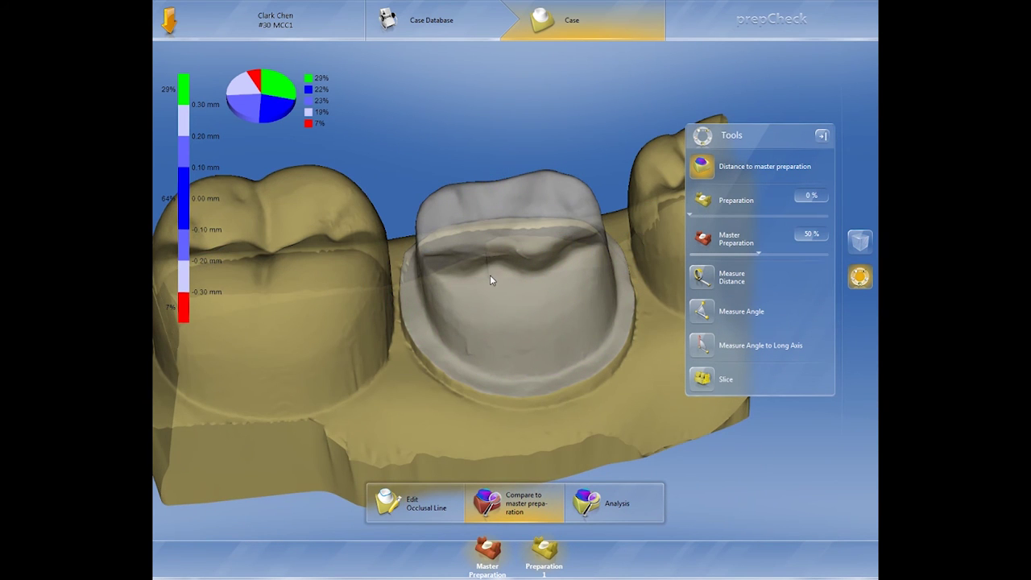
pyautogui.moveTo(492, 279); pyautogui.dragTo(515, 282)
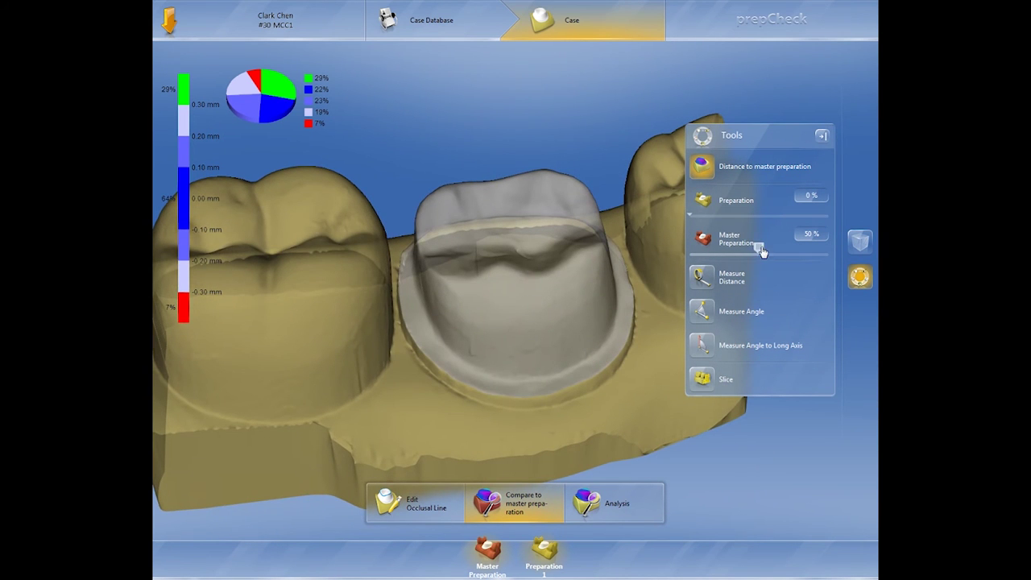
pyautogui.moveTo(761, 253); pyautogui.dragTo(738, 260)
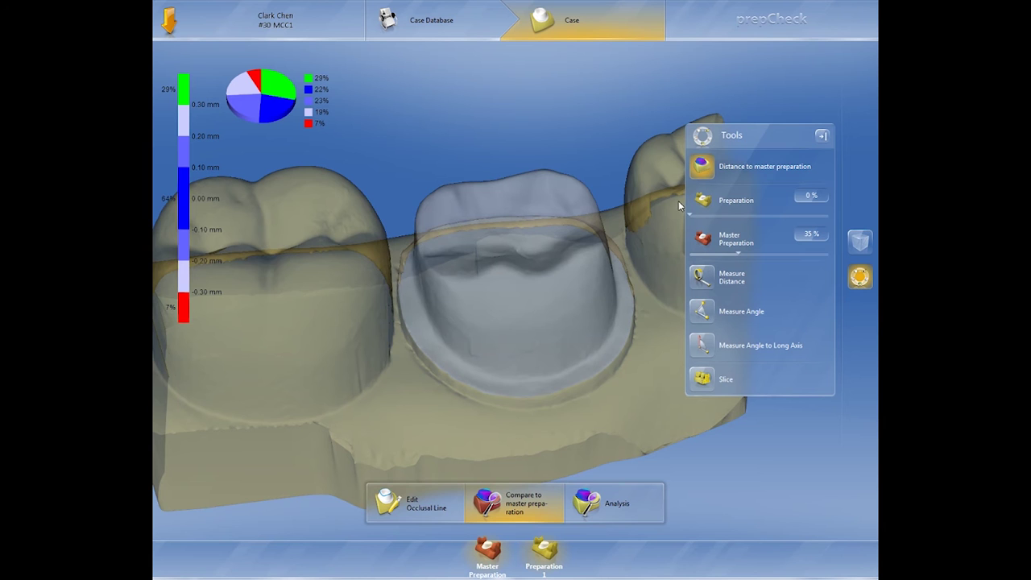
pyautogui.moveTo(691, 214); pyautogui.dragTo(751, 223)
pyautogui.moveTo(497, 268)
pyautogui.moveTo(496, 268); pyautogui.dragTo(476, 264, button='right')
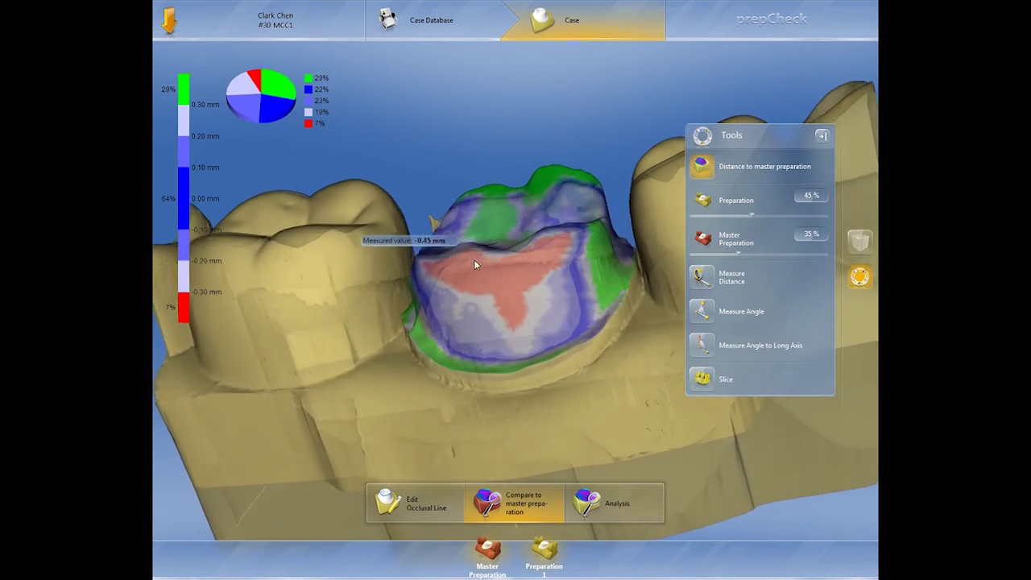
pyautogui.click(702, 380)
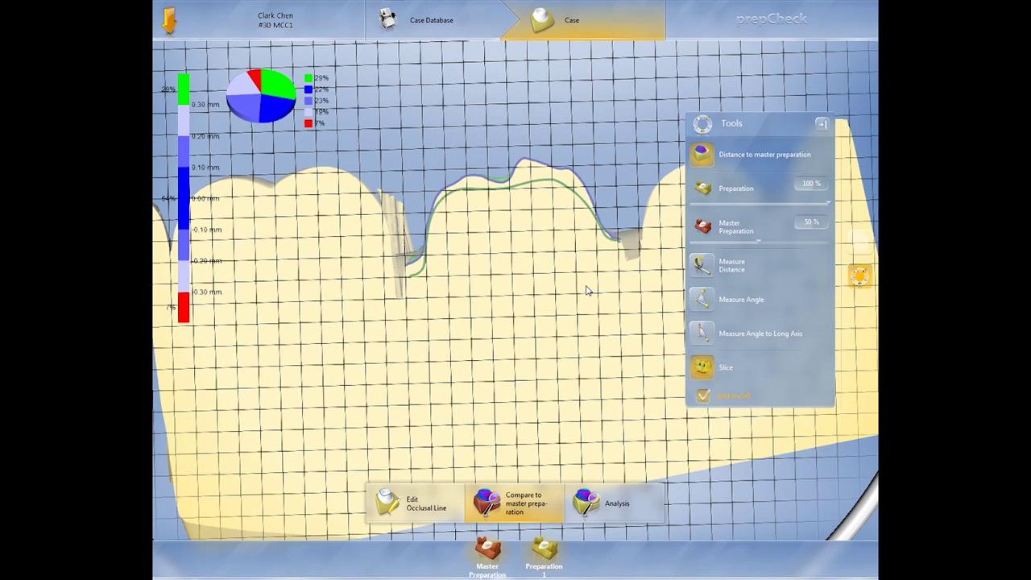
# - Turn the model and slice plane upright, with the plane edge-on beside the tooth
pyautogui.scroll(-5, 586, 290)
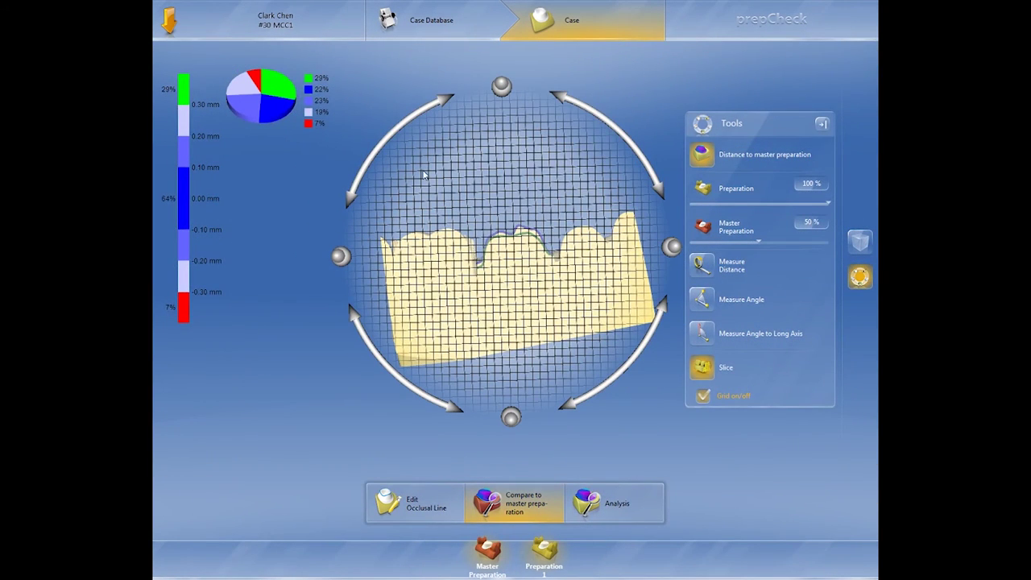
pyautogui.click(366, 318)
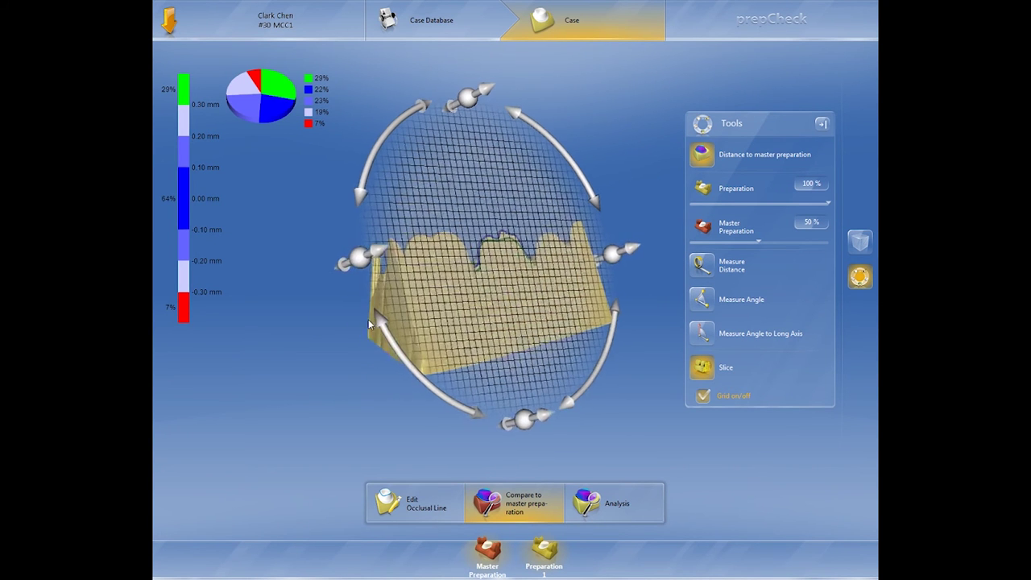
pyautogui.click(371, 268)
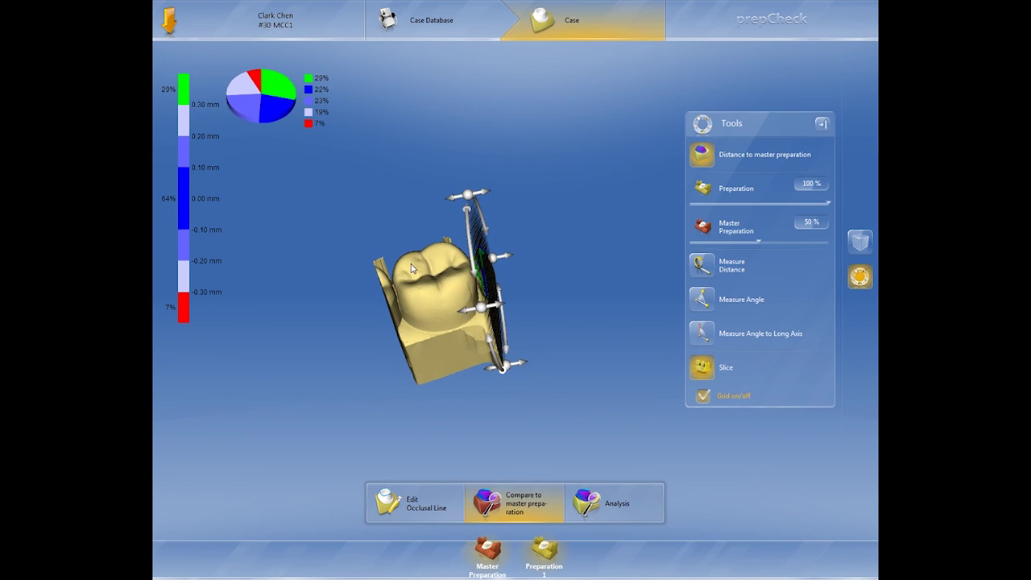
pyautogui.moveTo(411, 265)
pyautogui.mouseDown()
pyautogui.moveTo(410, 303)
pyautogui.moveTo(407, 284)
pyautogui.mouseUp()
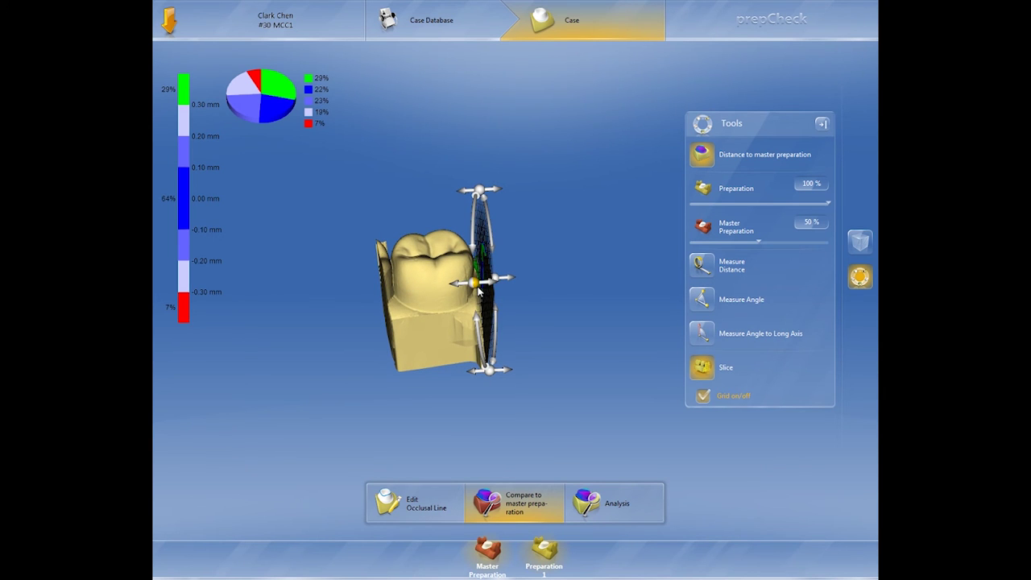
pyautogui.moveTo(480, 292); pyautogui.dragTo(498, 332)
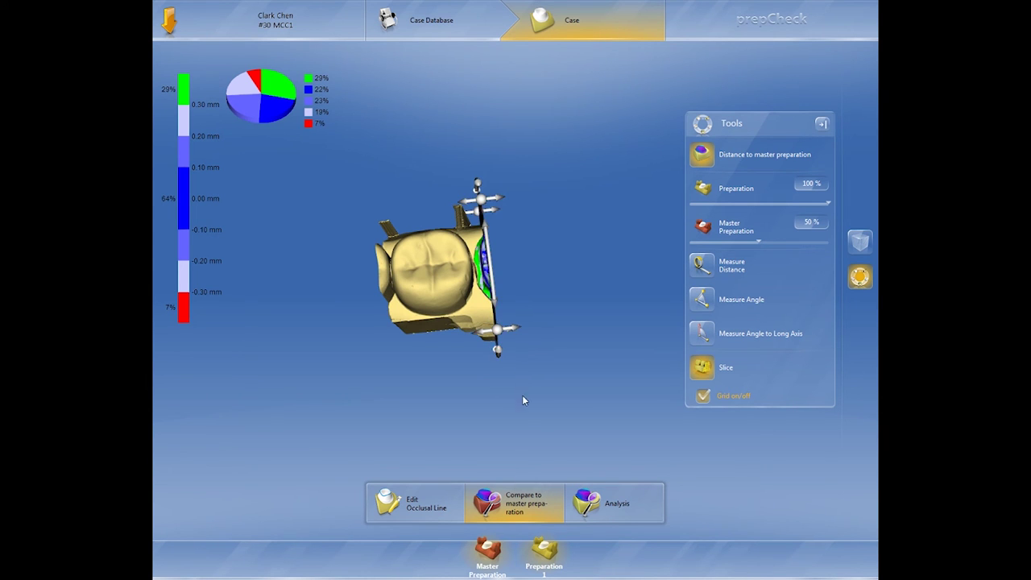
pyautogui.moveTo(523, 401); pyautogui.dragTo(505, 367)
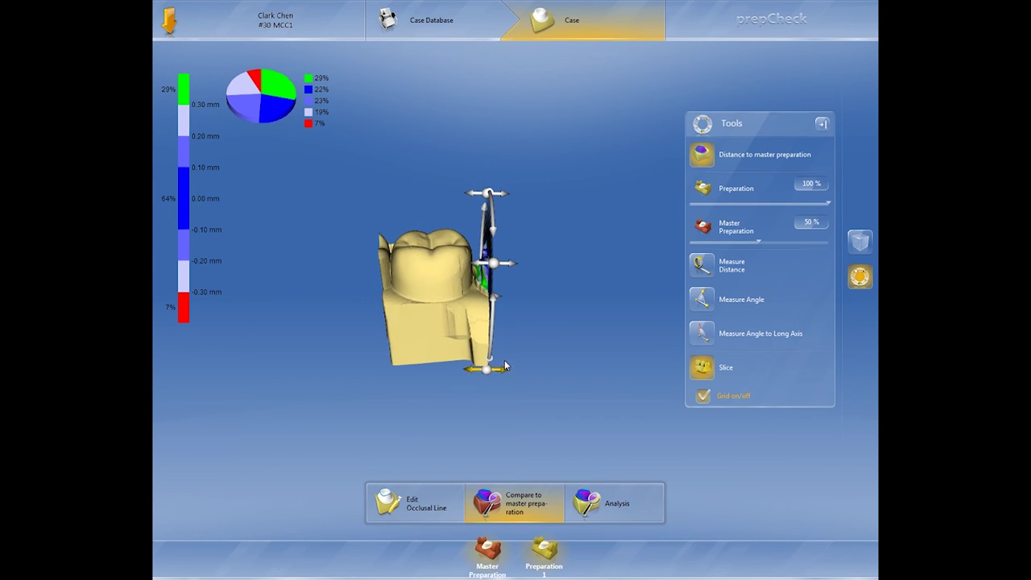
# - Move the slice plane into the tooth and face the cut cross-section
pyautogui.moveTo(510, 267)
pyautogui.mouseDown()
pyautogui.moveTo(550, 266)
pyautogui.moveTo(525, 268)
pyautogui.mouseUp()
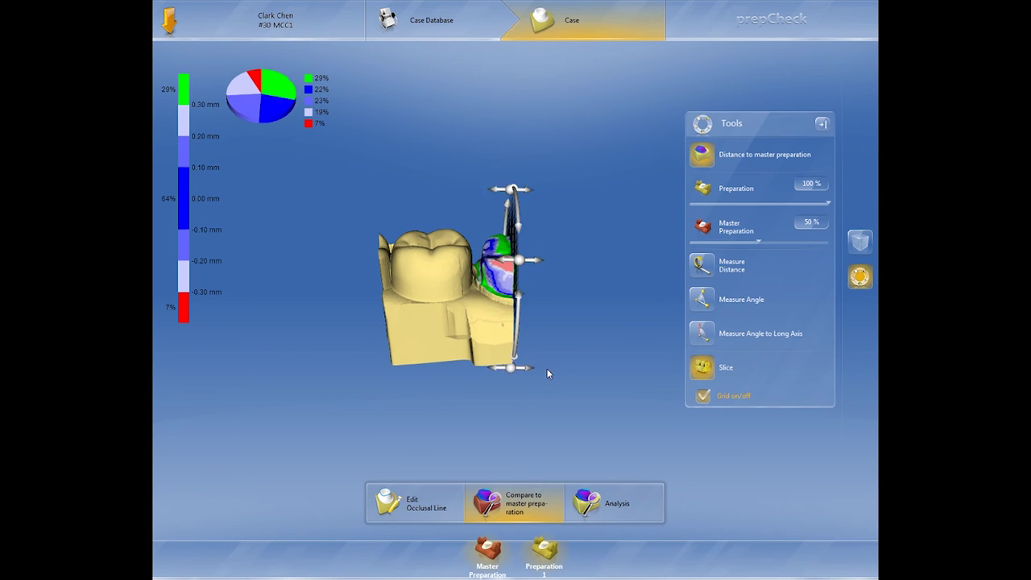
pyautogui.moveTo(548, 373); pyautogui.dragTo(514, 368)
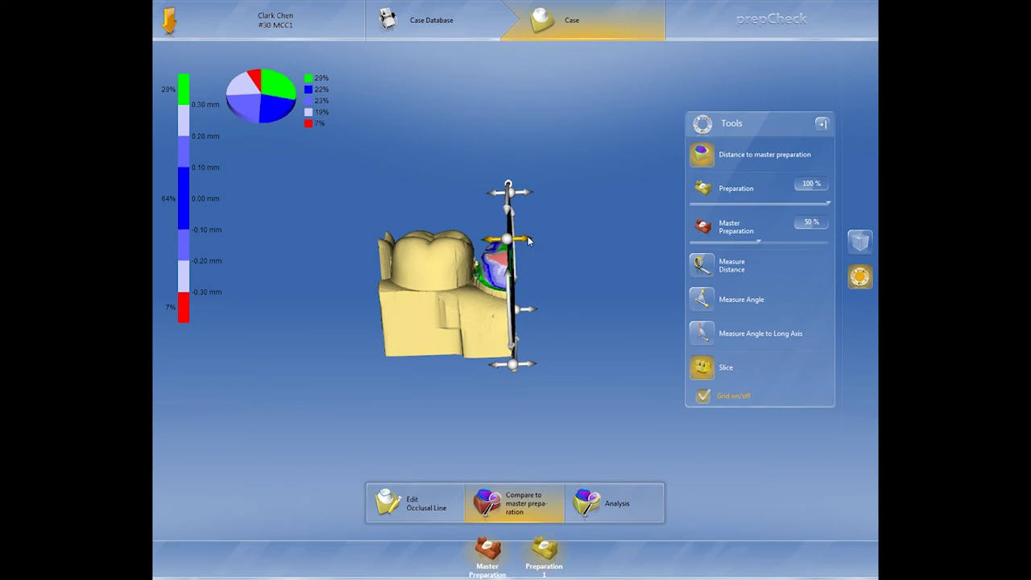
pyautogui.moveTo(529, 240); pyautogui.dragTo(522, 240)
pyautogui.moveTo(561, 313); pyautogui.dragTo(529, 316, button='right')
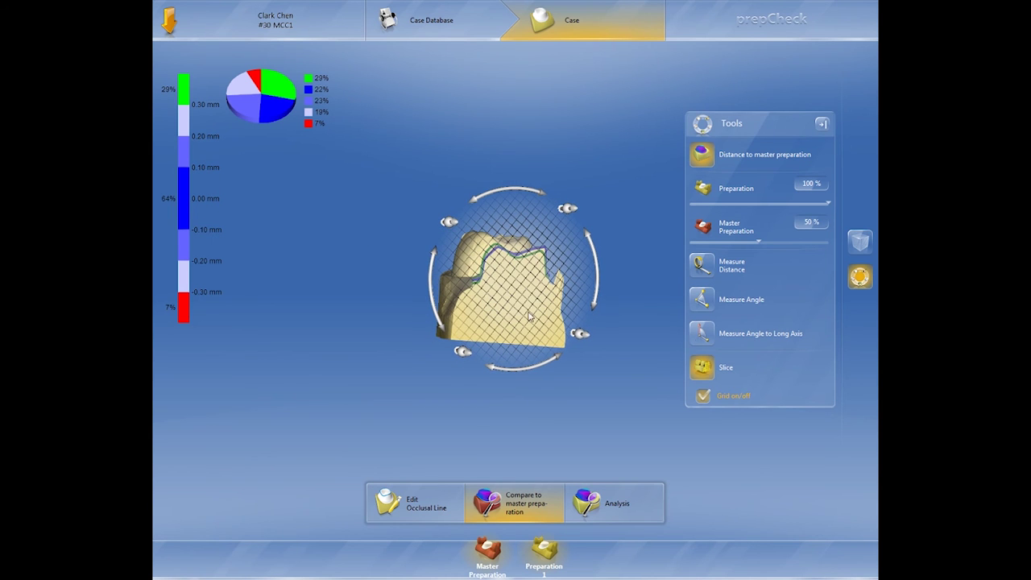
# - Hide the slice grid, zoom in, and read measured distances along the margin outline
pyautogui.click(703, 398)
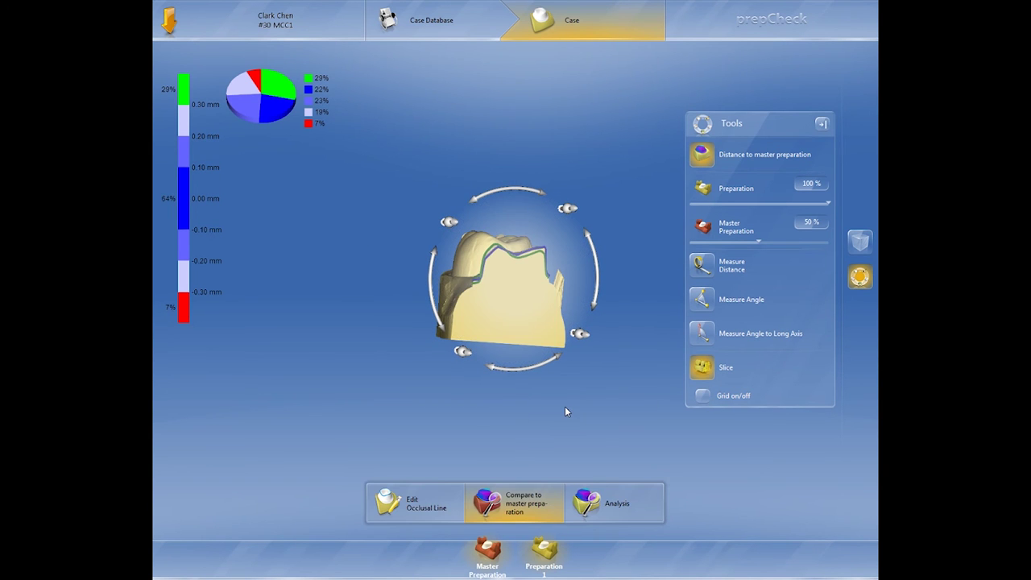
pyautogui.scroll(5, 565, 411)
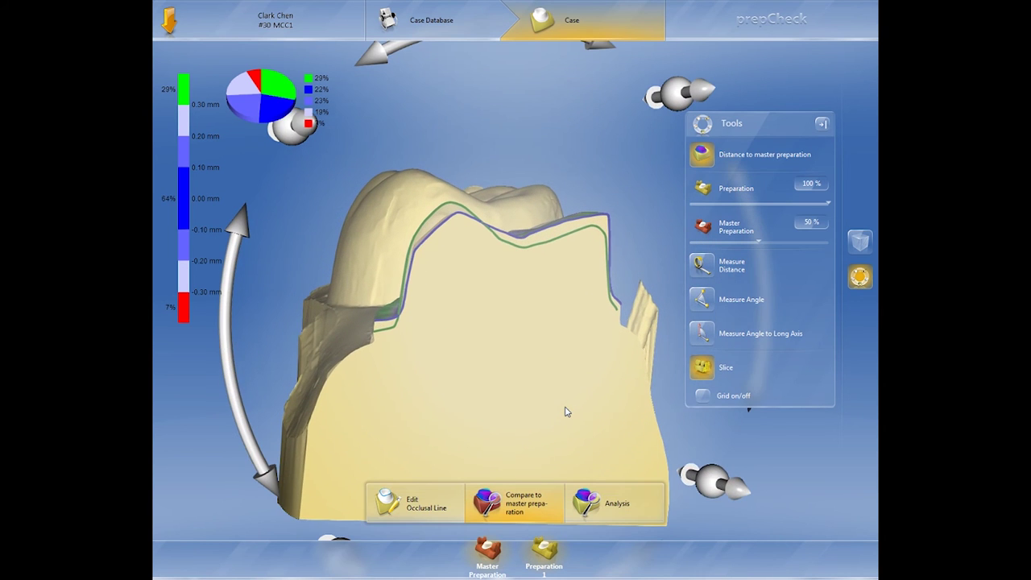
pyautogui.moveTo(575, 344); pyautogui.dragTo(561, 342, button='right')
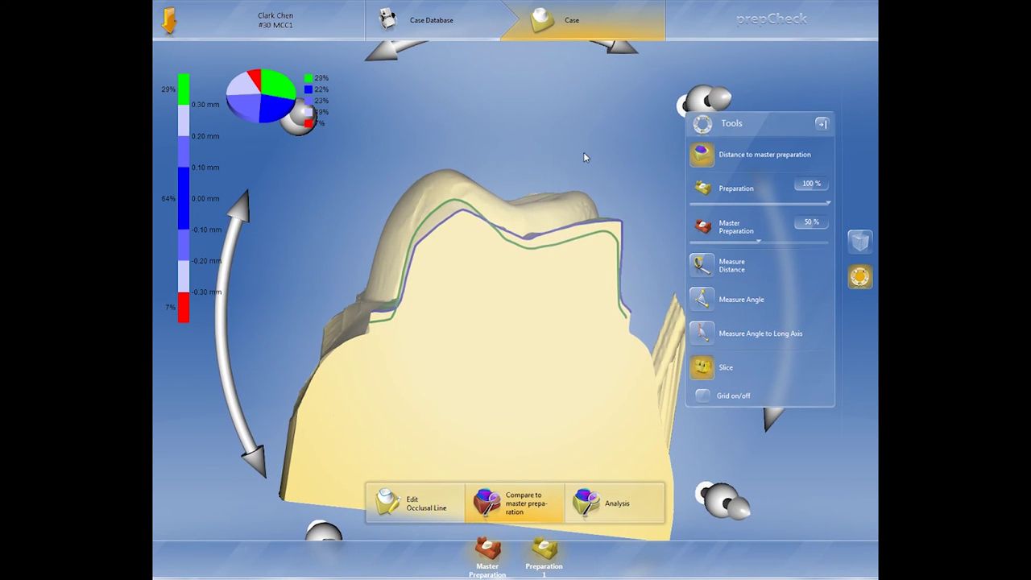
pyautogui.moveTo(585, 152); pyautogui.dragTo(453, 254, button='right')
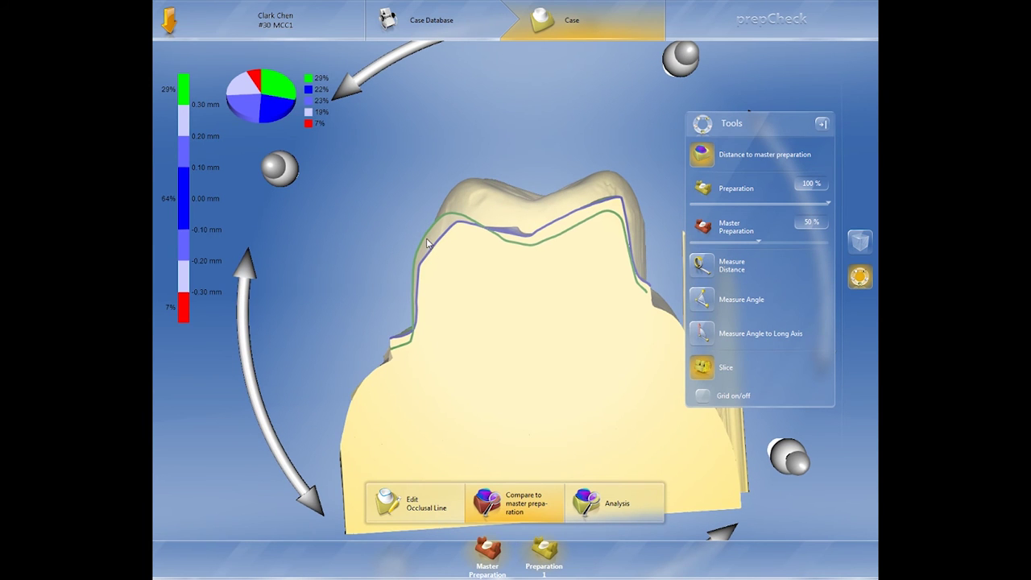
pyautogui.moveTo(524, 212); pyautogui.dragTo(527, 231, button='right')
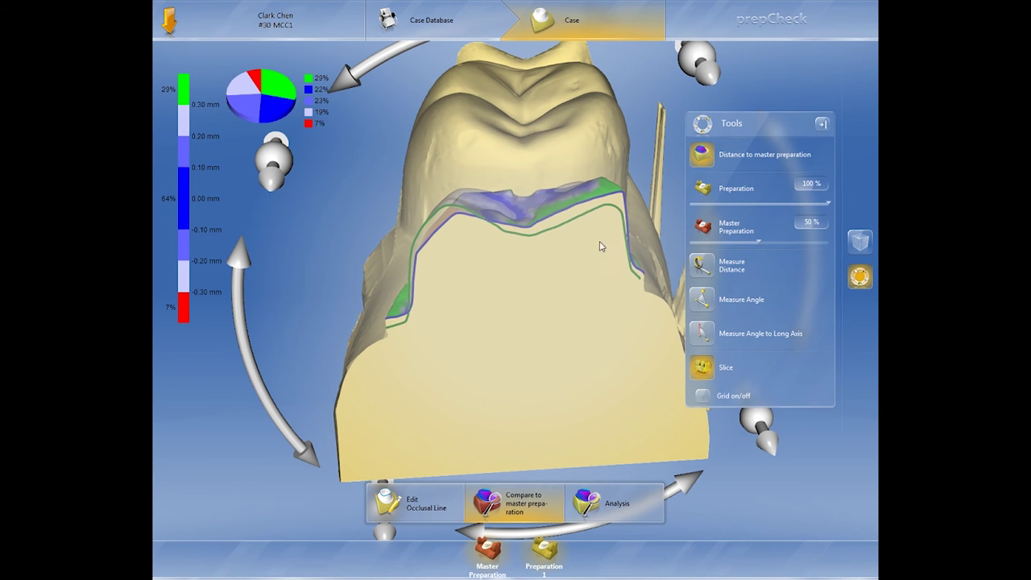
pyautogui.moveTo(603, 244); pyautogui.dragTo(622, 224, button='right')
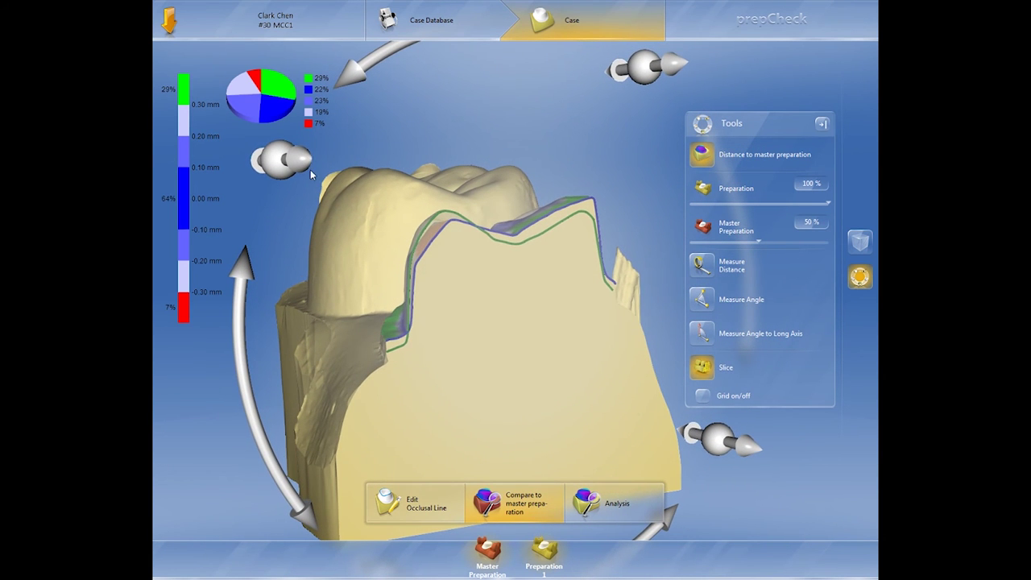
# - Rotate the sliced tooth to view its colour-mapped occlusal top
pyautogui.moveTo(307, 166); pyautogui.dragTo(337, 171)
pyautogui.moveTo(303, 79); pyautogui.dragTo(250, 159)
pyautogui.moveTo(536, 164); pyautogui.dragTo(542, 143)
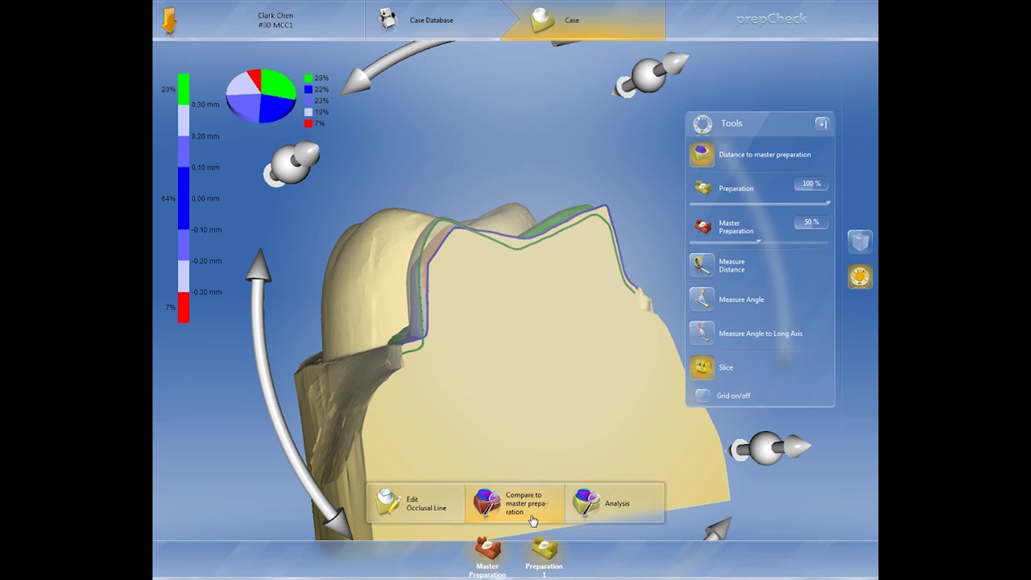
pyautogui.click(588, 517)
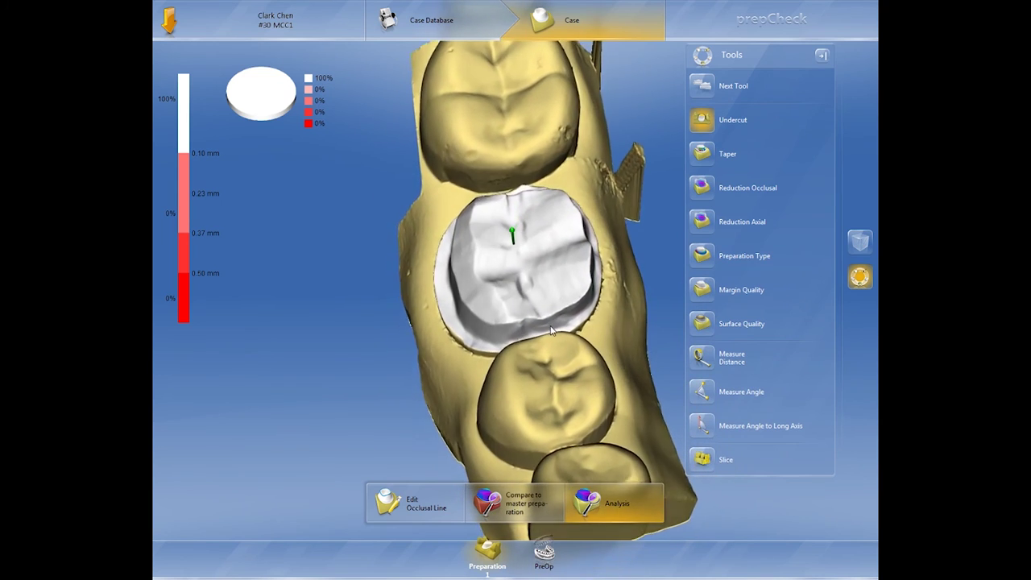
# - Rotate tooth 30 to an oblique buccal view of the all-white undercut map
pyautogui.moveTo(537, 336); pyautogui.dragTo(619, 299, button='middle')
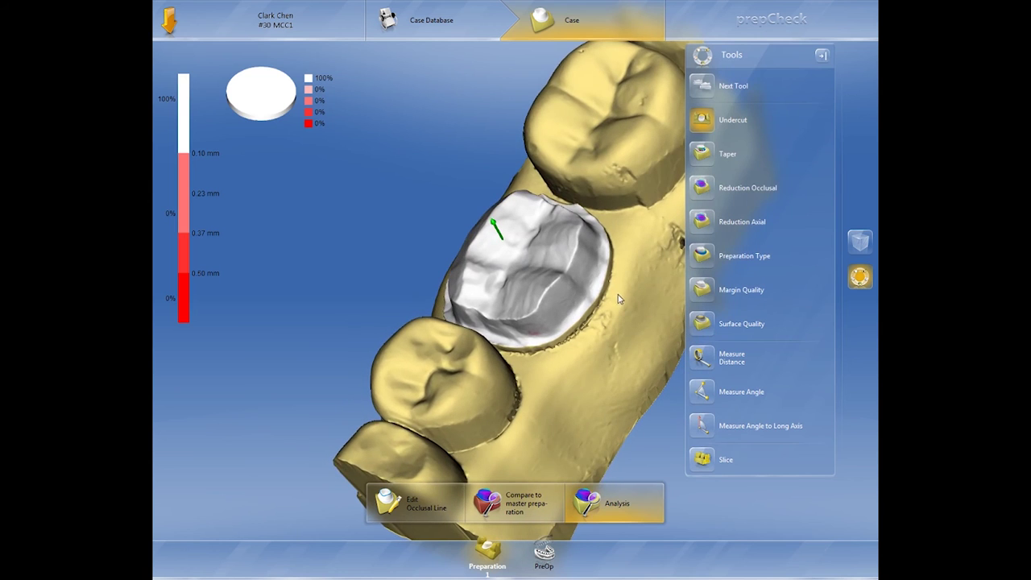
# - Show the occlusal reduction map (46% green, 44% blue, 10% red) and read reduction values
pyautogui.click(702, 189)
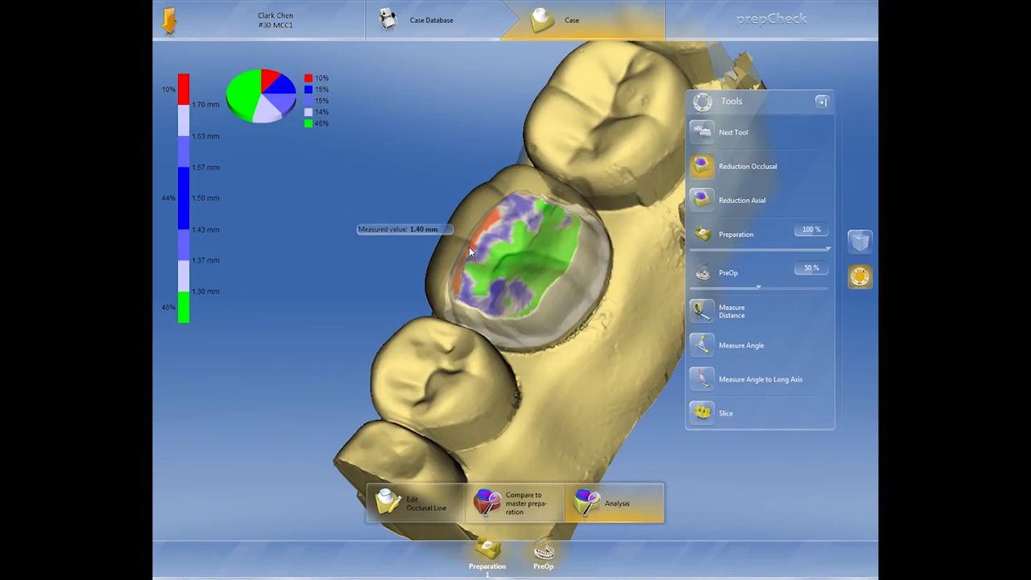
pyautogui.moveTo(469, 247); pyautogui.dragTo(520, 267, button='middle')
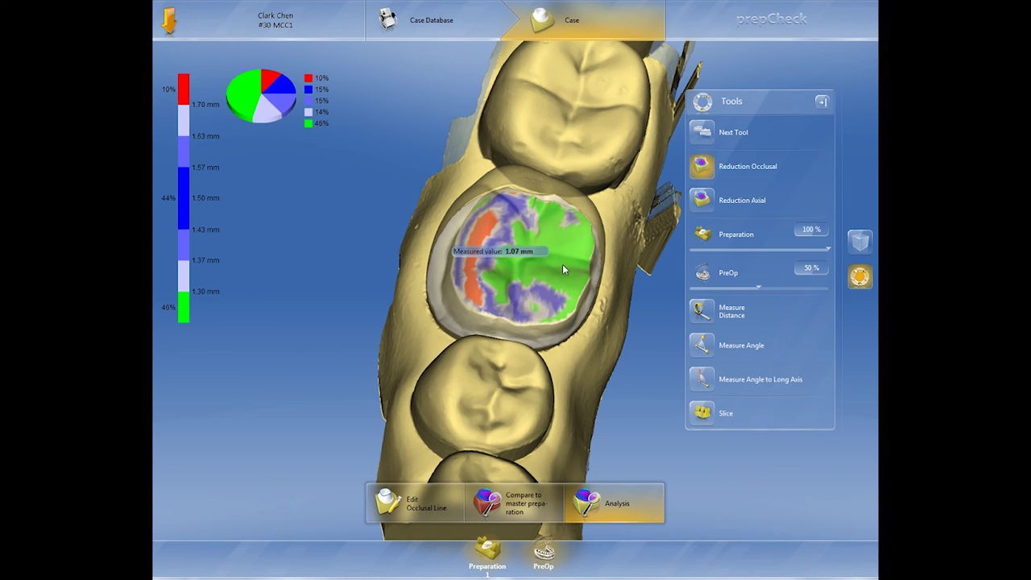
pyautogui.moveTo(562, 265); pyautogui.dragTo(341, 209, button='middle')
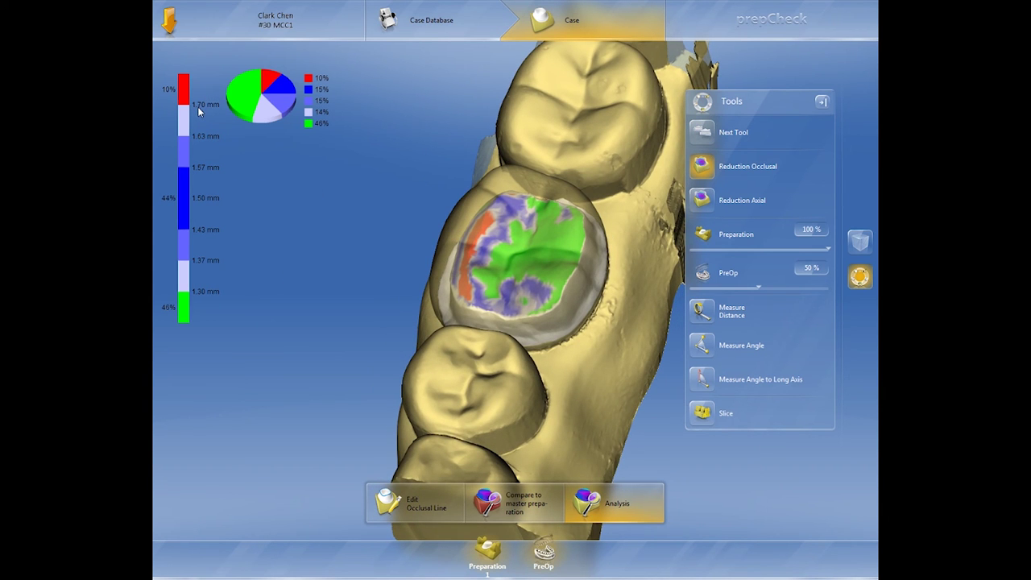
pyautogui.moveTo(506, 266)
pyautogui.mouseDown(button='middle')
pyautogui.moveTo(523, 241)
pyautogui.moveTo(508, 252)
pyautogui.moveTo(513, 272)
pyautogui.moveTo(540, 273)
pyautogui.moveTo(516, 278)
pyautogui.mouseUp(button='middle')
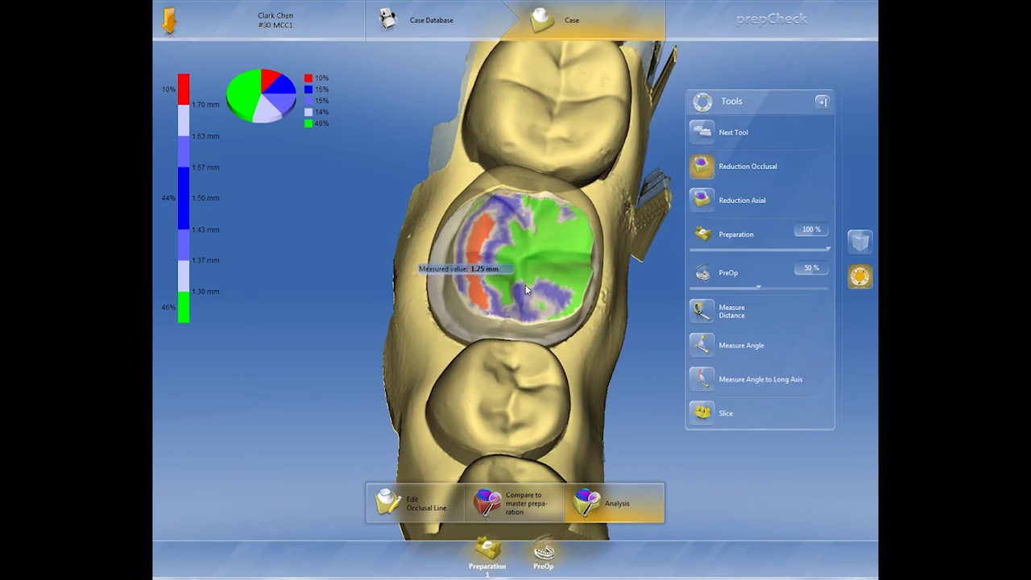
pyautogui.click(704, 202)
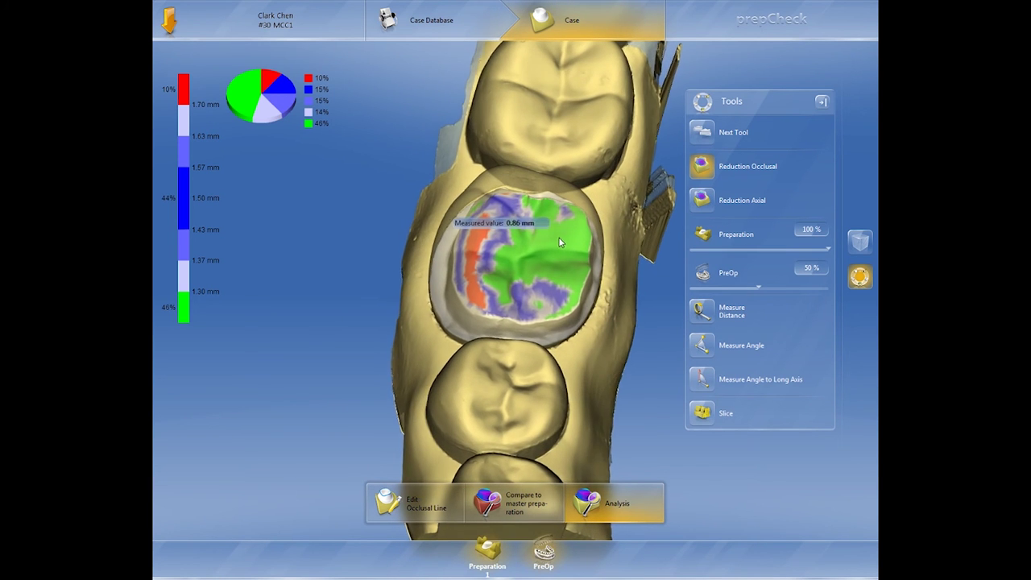
# - Show the axial reduction map and inspect the green prep walls (44% green, 1% red)
pyautogui.click(707, 202)
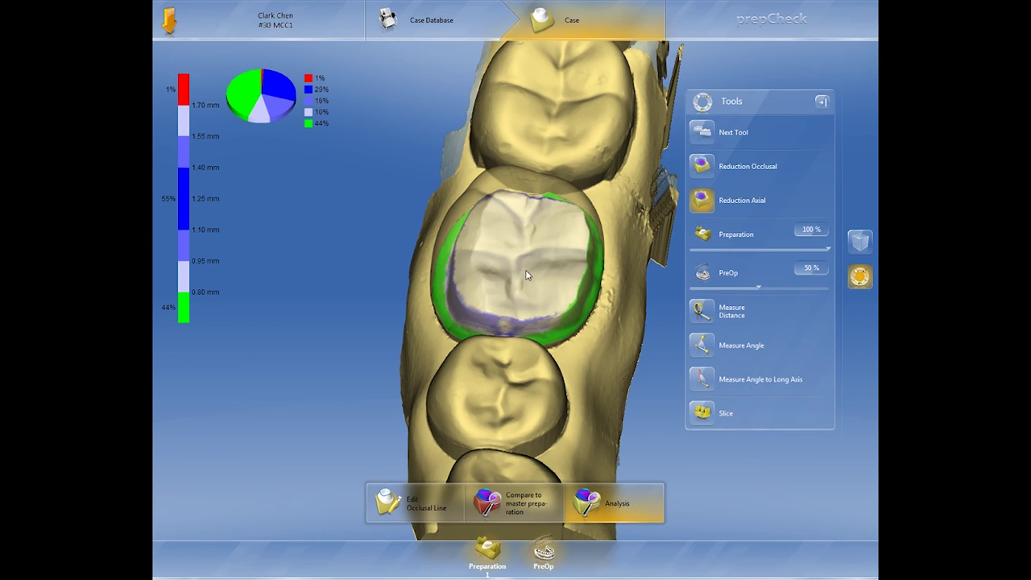
pyautogui.moveTo(497, 277); pyautogui.dragTo(458, 260)
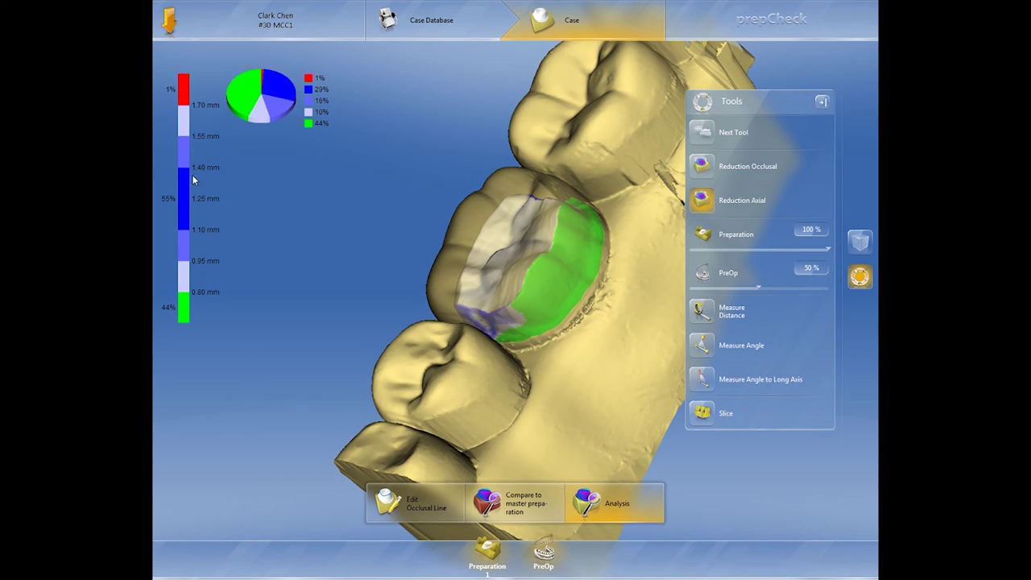
pyautogui.moveTo(513, 248); pyautogui.dragTo(537, 270)
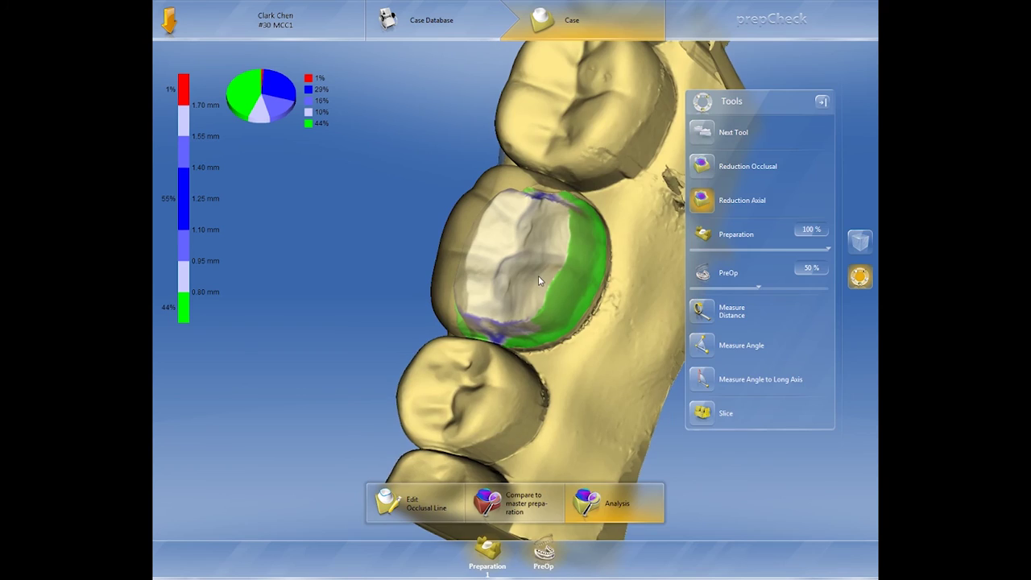
pyautogui.scroll(3, 538, 275)
pyautogui.moveTo(547, 367); pyautogui.dragTo(596, 356)
pyautogui.scroll(-2, 596, 356)
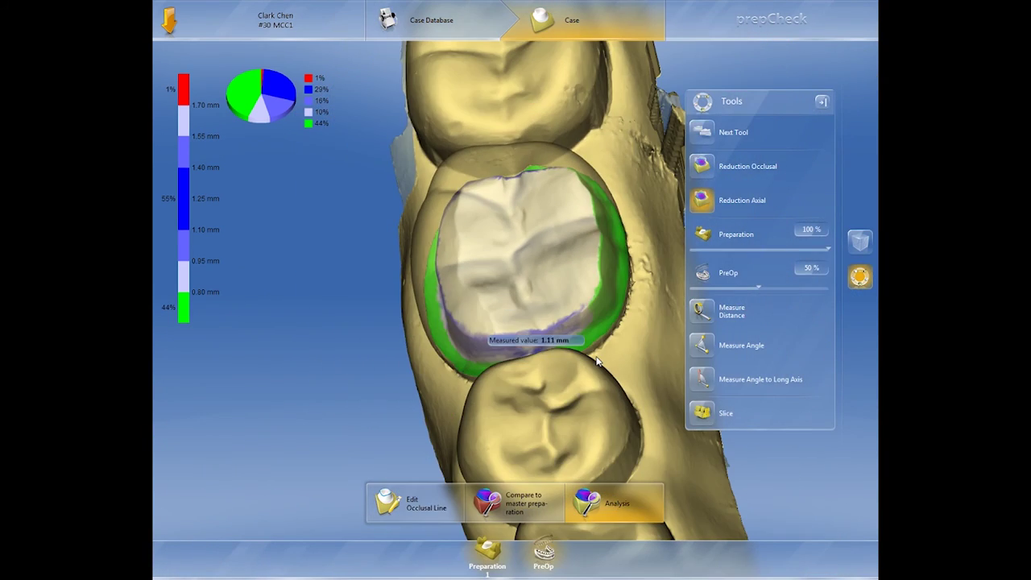
pyautogui.click(711, 166)
# - Slice the tooth and reposition the plane so the cut face points toward the viewer
pyautogui.click(704, 413)
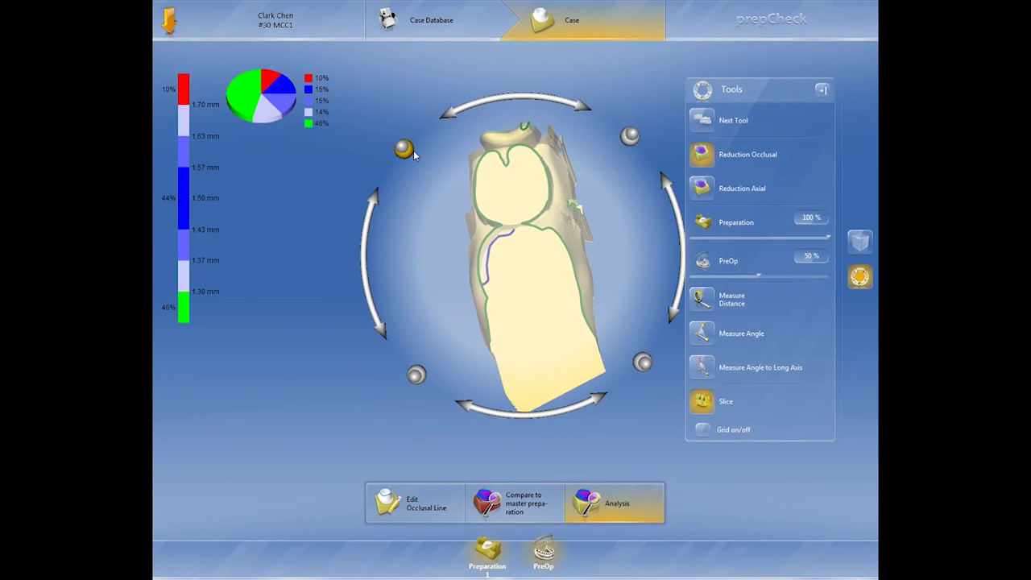
pyautogui.moveTo(414, 154); pyautogui.dragTo(475, 302)
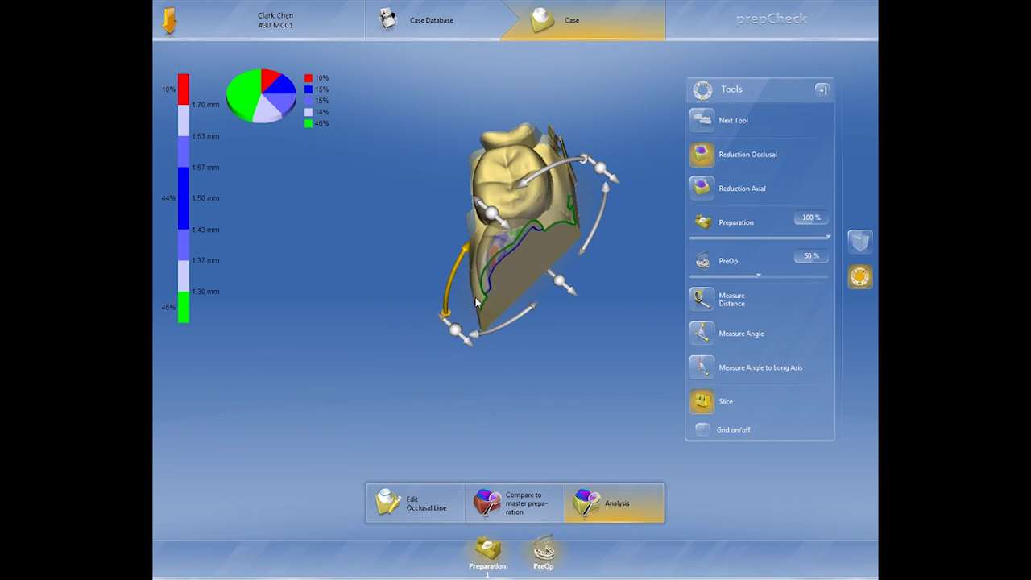
pyautogui.moveTo(548, 258); pyautogui.dragTo(604, 255)
pyautogui.moveTo(520, 348); pyautogui.dragTo(545, 333)
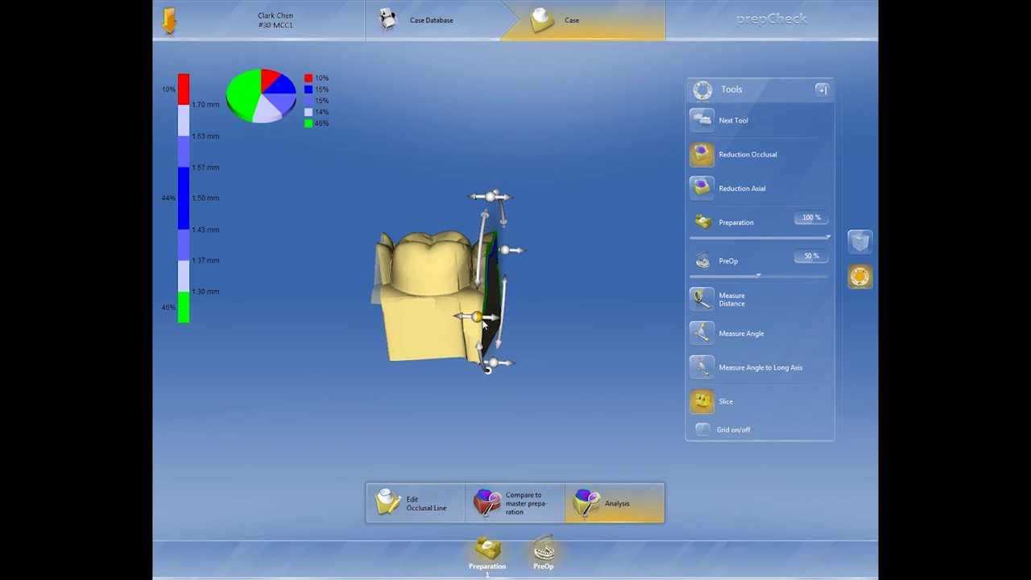
pyautogui.moveTo(479, 319); pyautogui.dragTo(490, 325)
pyautogui.moveTo(553, 346); pyautogui.dragTo(528, 335)
pyautogui.scroll(3, 528, 335)
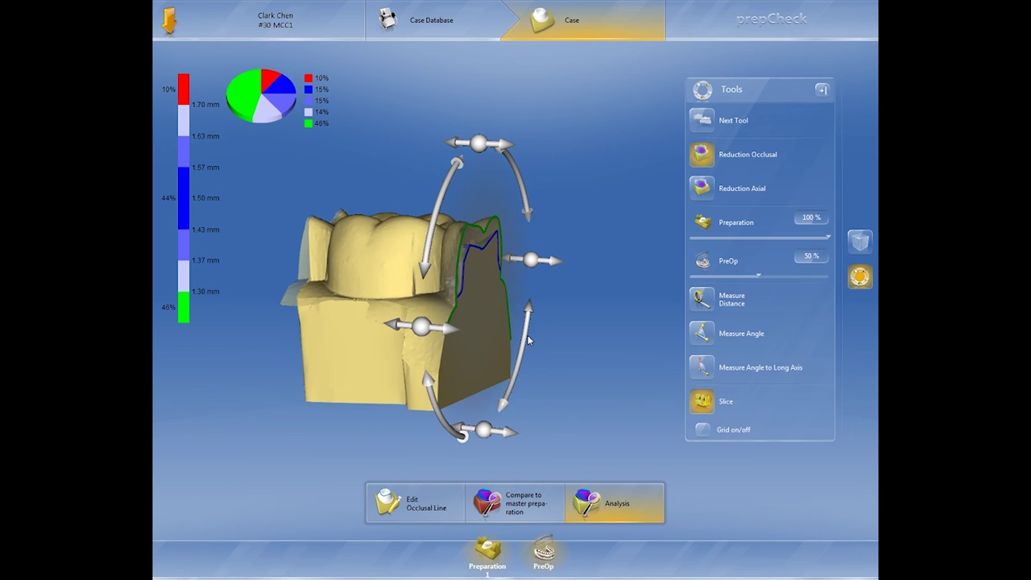
pyautogui.scroll(3, 528, 335)
pyautogui.moveTo(515, 335); pyautogui.dragTo(431, 347)
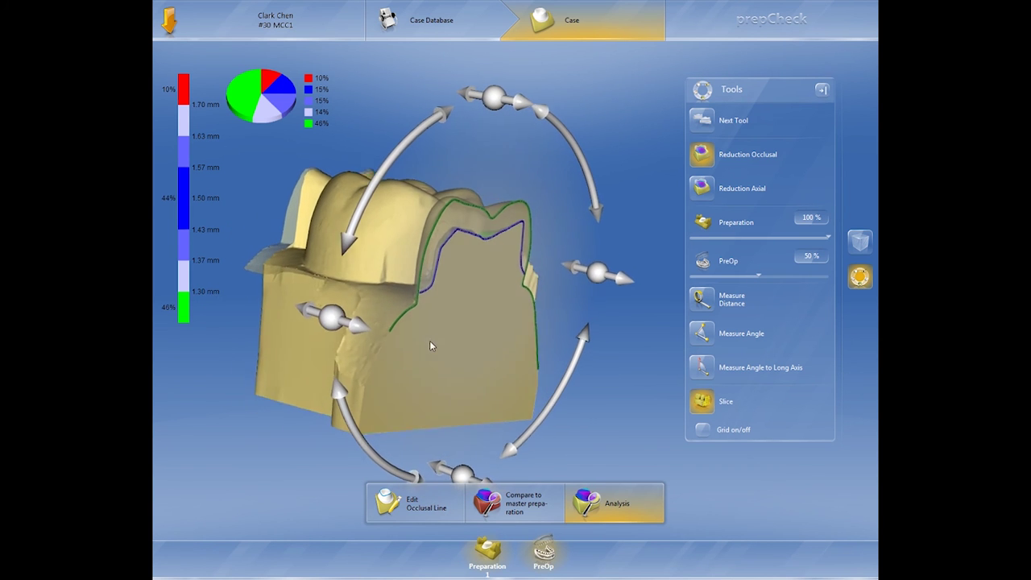
# - Rotate the sliced tooth and read measured values along the preparation outline
pyautogui.click(641, 131)
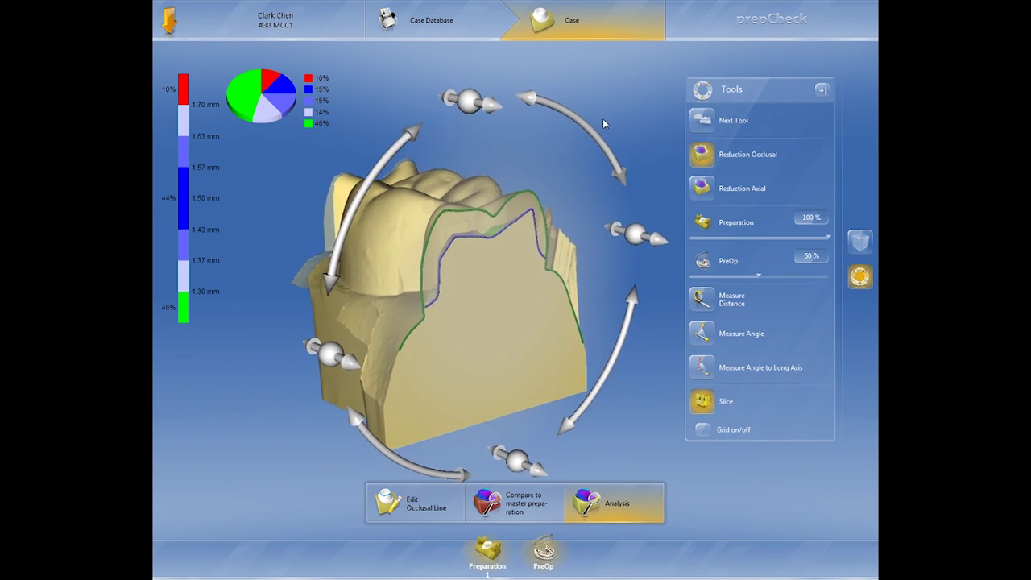
pyautogui.moveTo(499, 295); pyautogui.dragTo(454, 271)
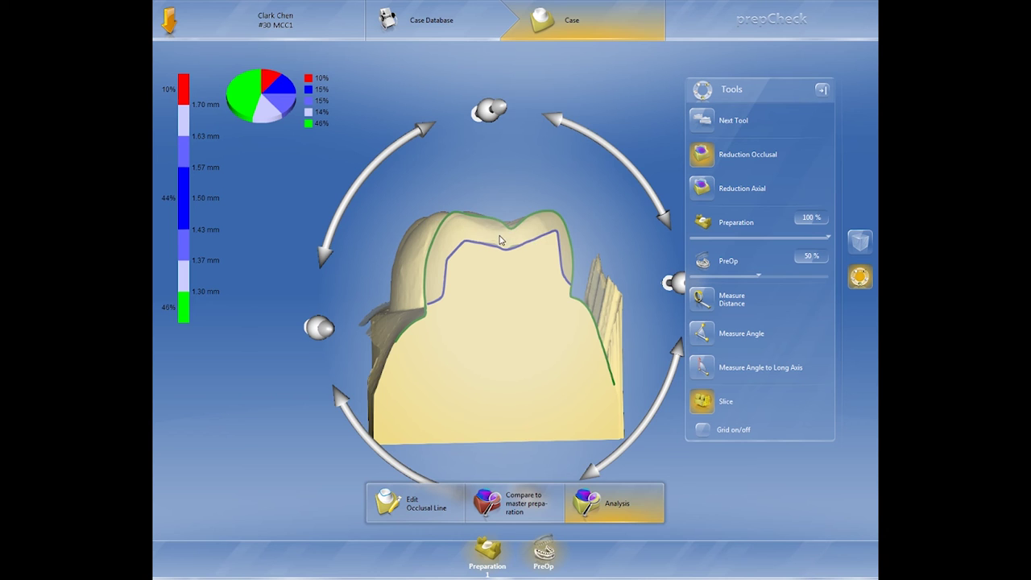
pyautogui.moveTo(502, 245)
pyautogui.mouseDown()
pyautogui.moveTo(508, 272)
pyautogui.moveTo(502, 233)
pyautogui.mouseUp()
pyautogui.moveTo(502, 233)
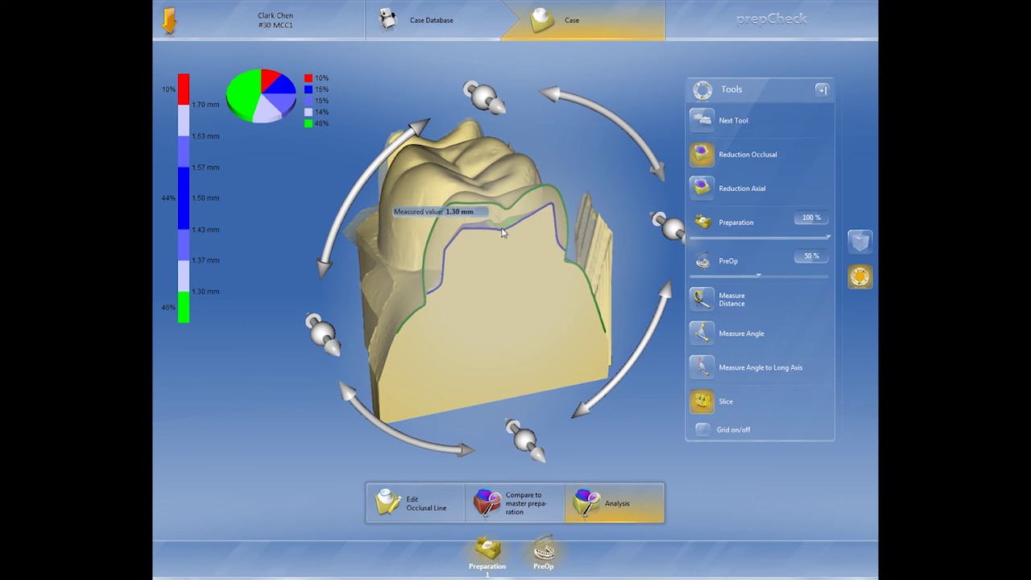
pyautogui.moveTo(326, 342); pyautogui.dragTo(392, 364)
pyautogui.moveTo(464, 237)
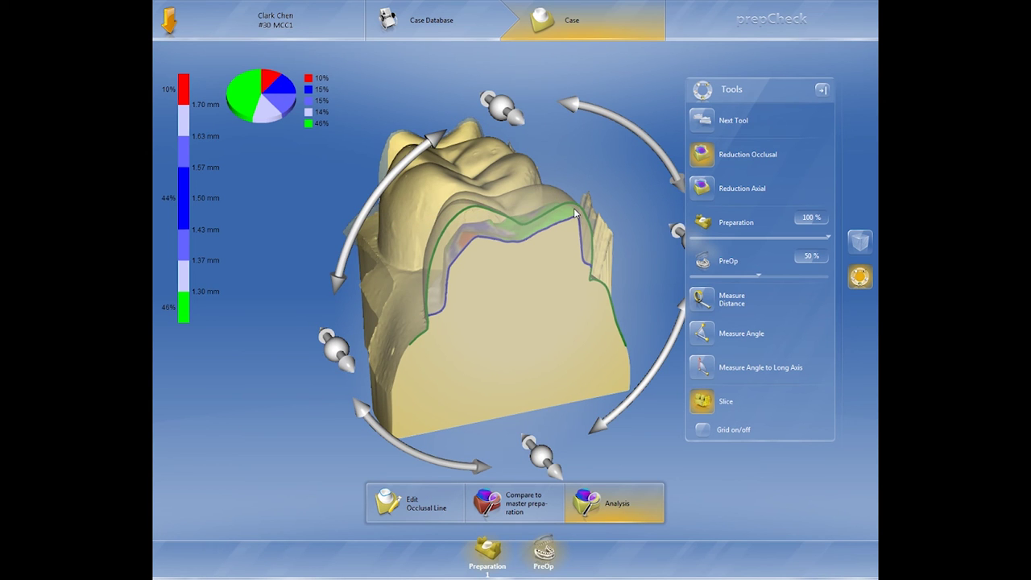
pyautogui.moveTo(571, 223)
pyautogui.moveTo(553, 243); pyautogui.dragTo(562, 278)
pyautogui.scroll(-4, 517, 323)
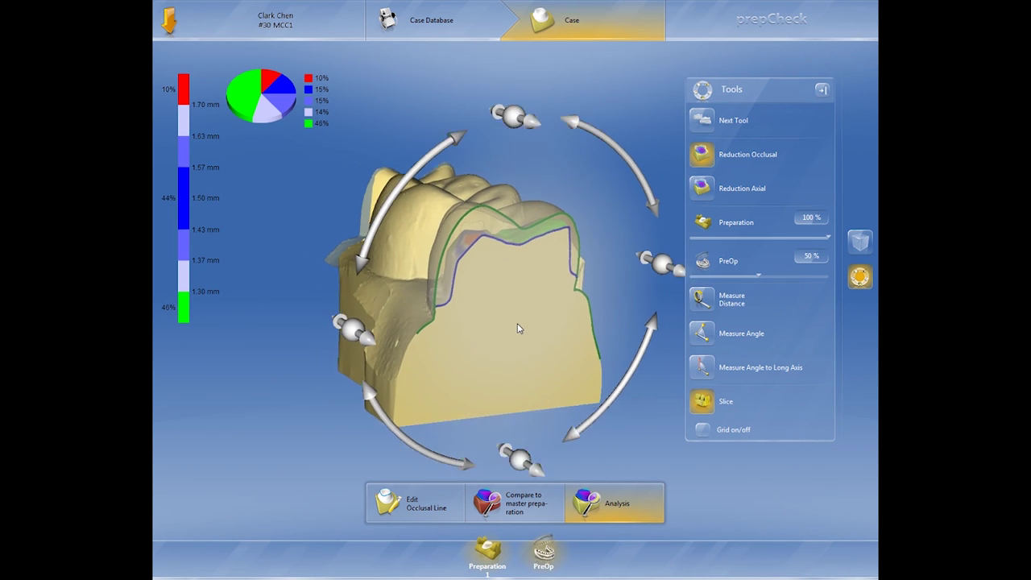
pyautogui.scroll(4, 517, 323)
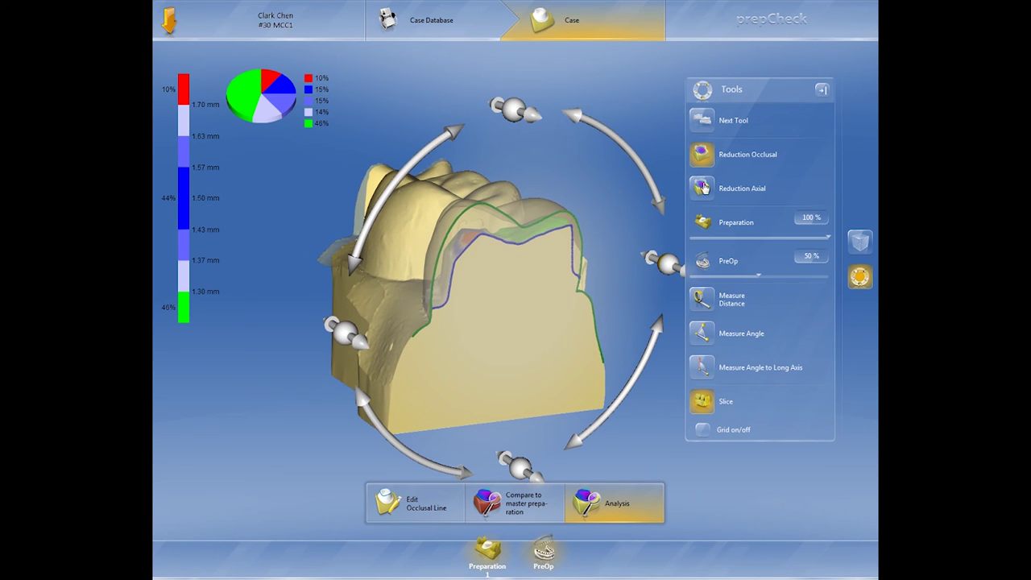
# - Run the undercut analysis and inspect the prep, entirely white at 100% with 0% undercut
pyautogui.click(704, 122)
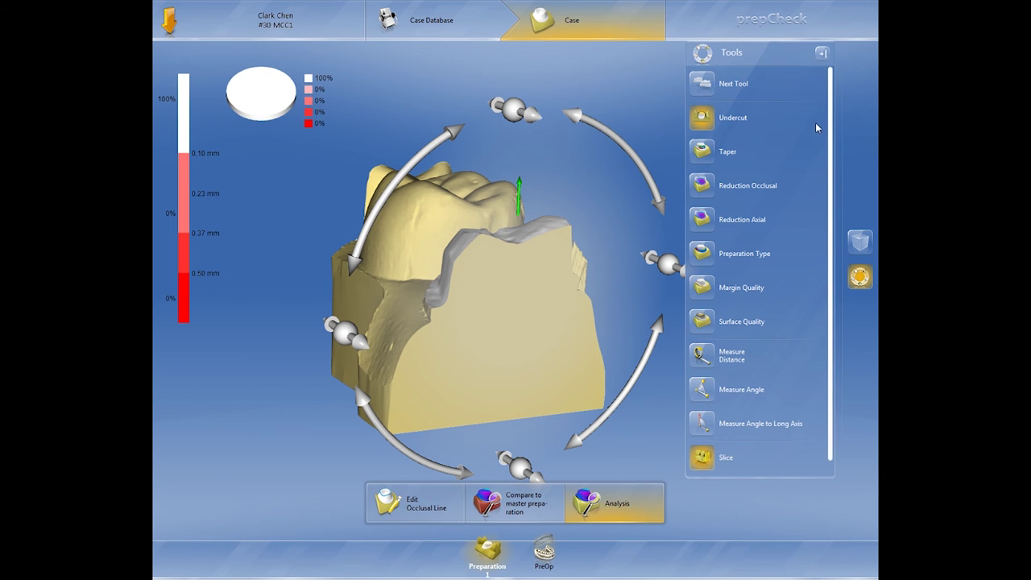
pyautogui.click(702, 459)
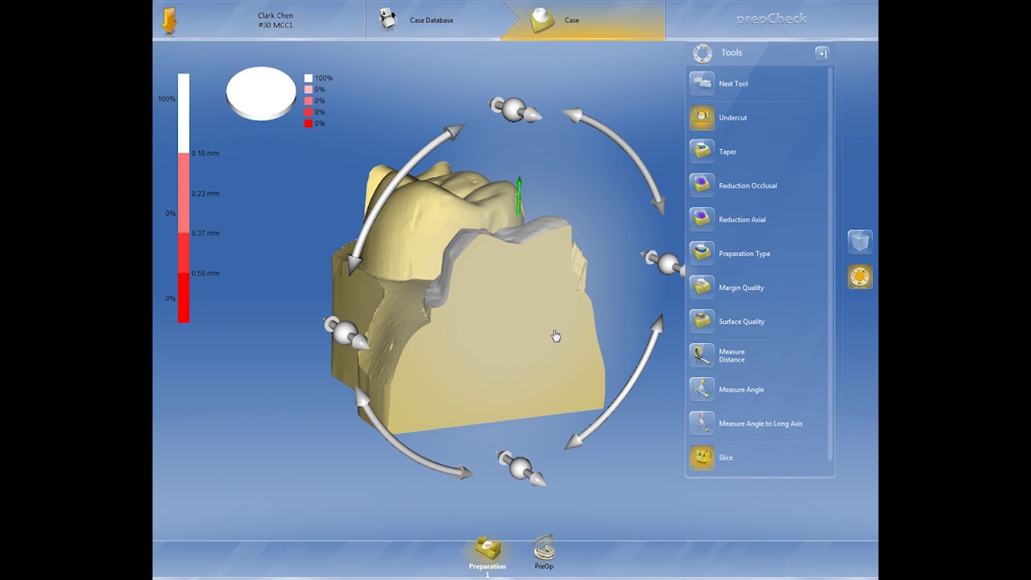
pyautogui.moveTo(504, 288); pyautogui.dragTo(540, 343, button='right')
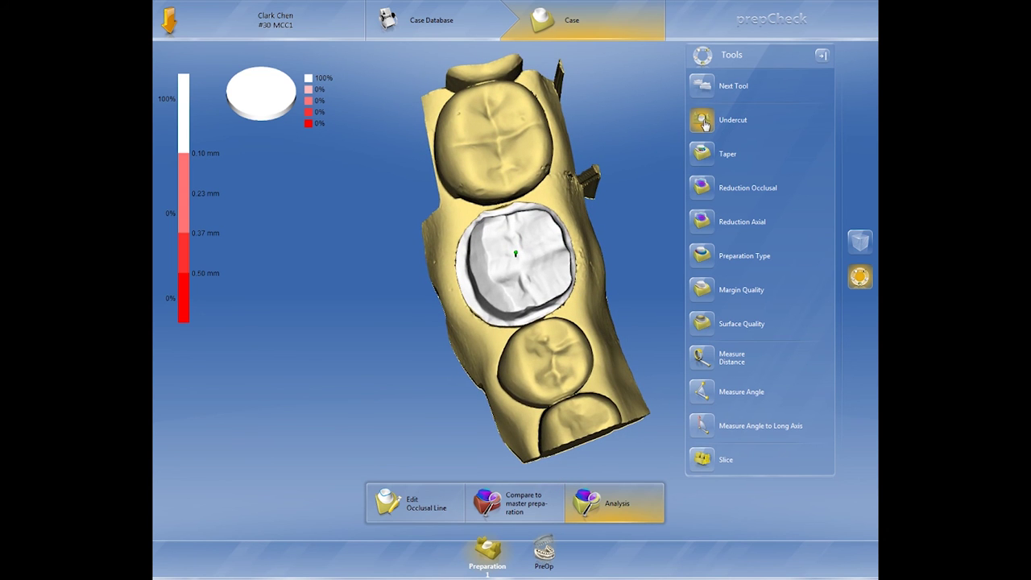
pyautogui.moveTo(530, 271); pyautogui.dragTo(545, 311, button='right')
pyautogui.scroll(3, 545, 310)
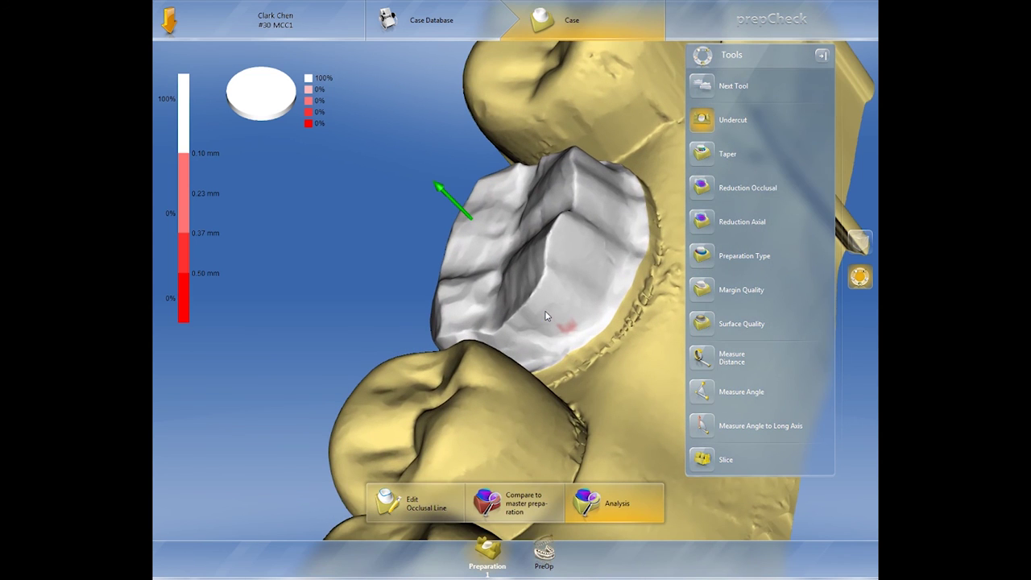
pyautogui.click(706, 163)
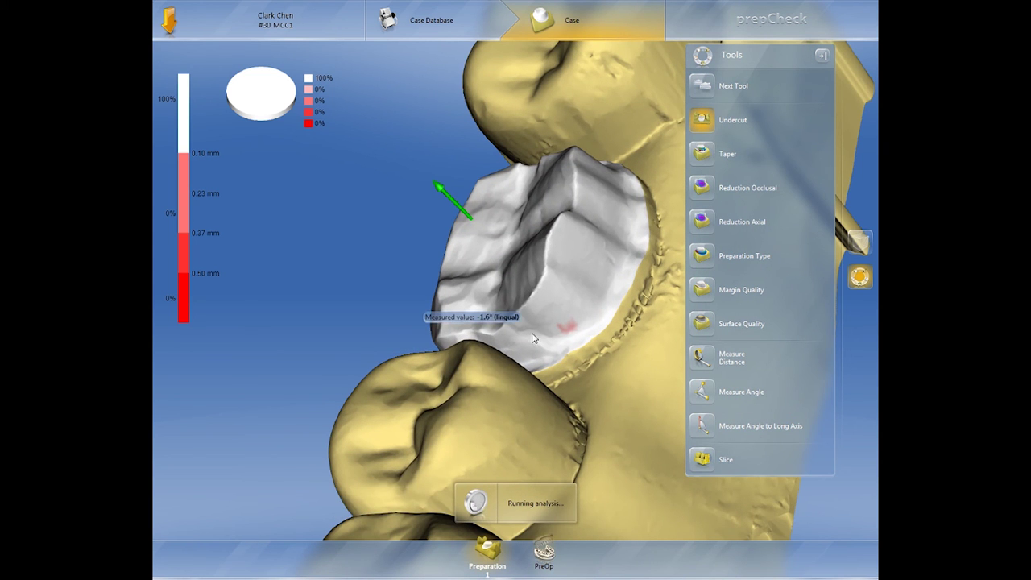
# - Review taper results (9% over-tapered, TOC 12.4° lingual-buccal, 17.1° mesial-distal) from several angles
pyautogui.moveTo(467, 281); pyautogui.dragTo(318, 419, button='right')
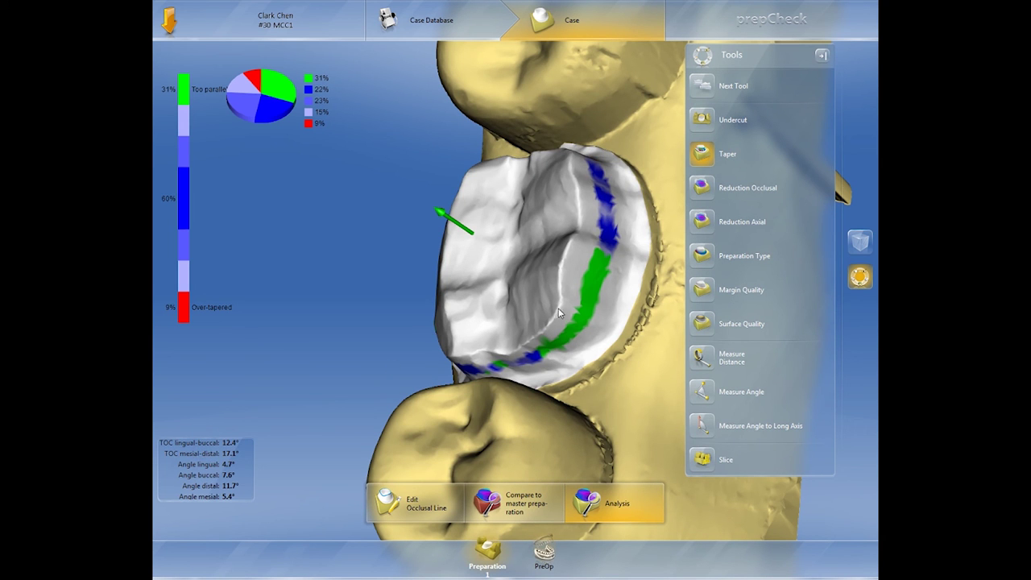
pyautogui.moveTo(559, 313); pyautogui.dragTo(649, 282, button='right')
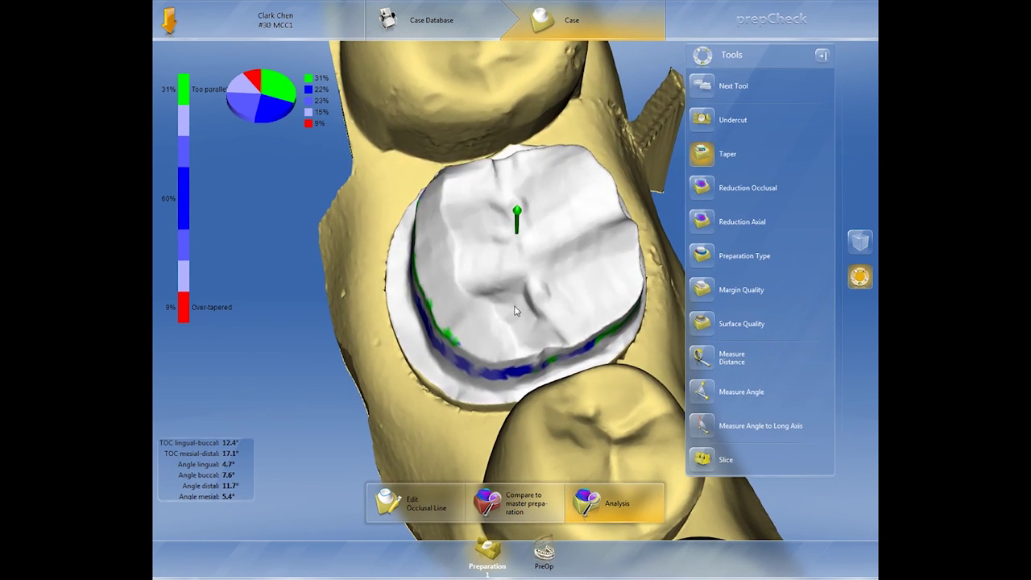
pyautogui.moveTo(515, 311); pyautogui.dragTo(462, 257, button='right')
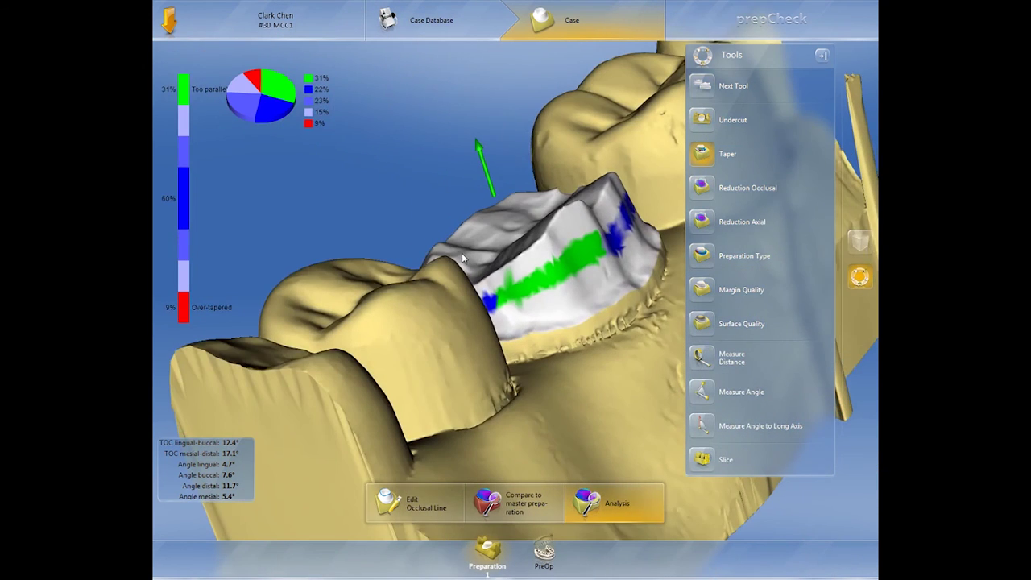
pyautogui.moveTo(576, 294); pyautogui.dragTo(700, 205, button='right')
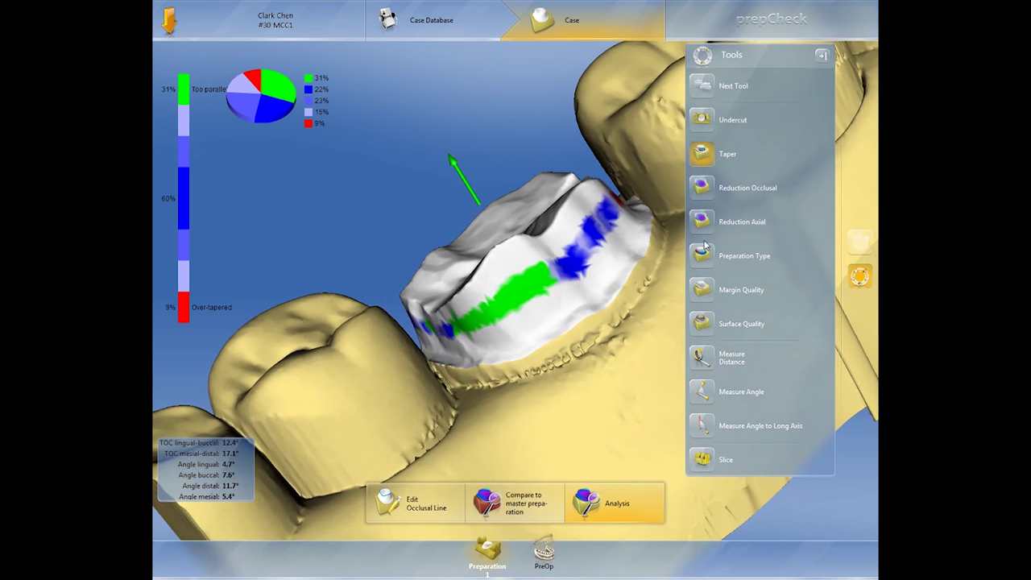
pyautogui.click(704, 256)
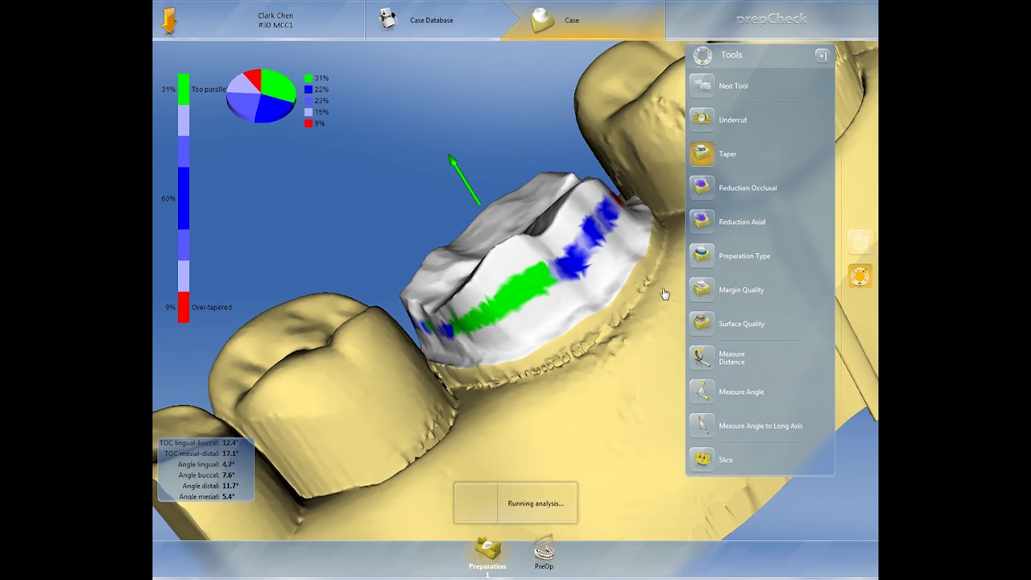
pyautogui.click(707, 292)
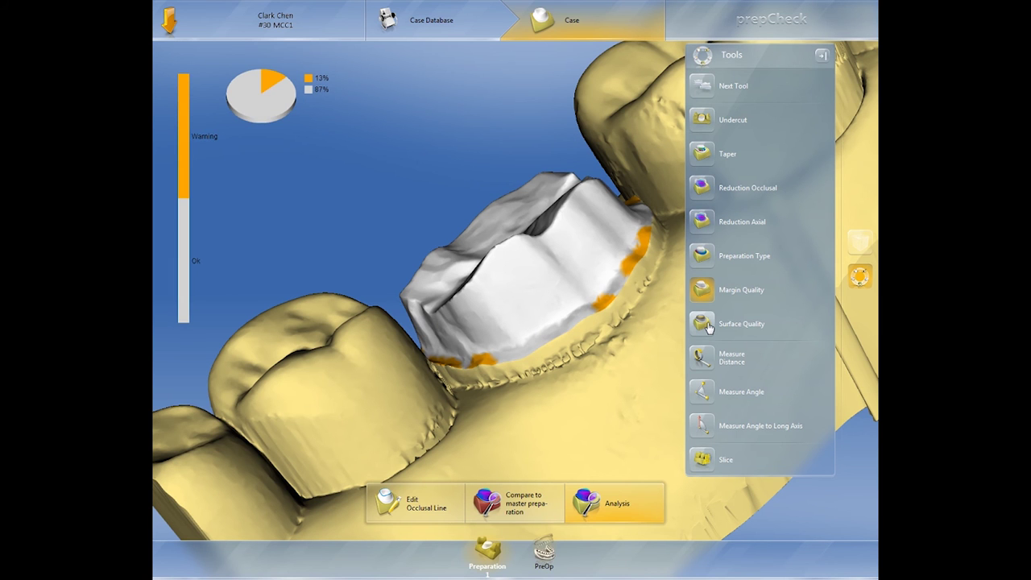
# - Review surface quality and occlusal reduction, then create the prepCheck PDF report
pyautogui.click(706, 323)
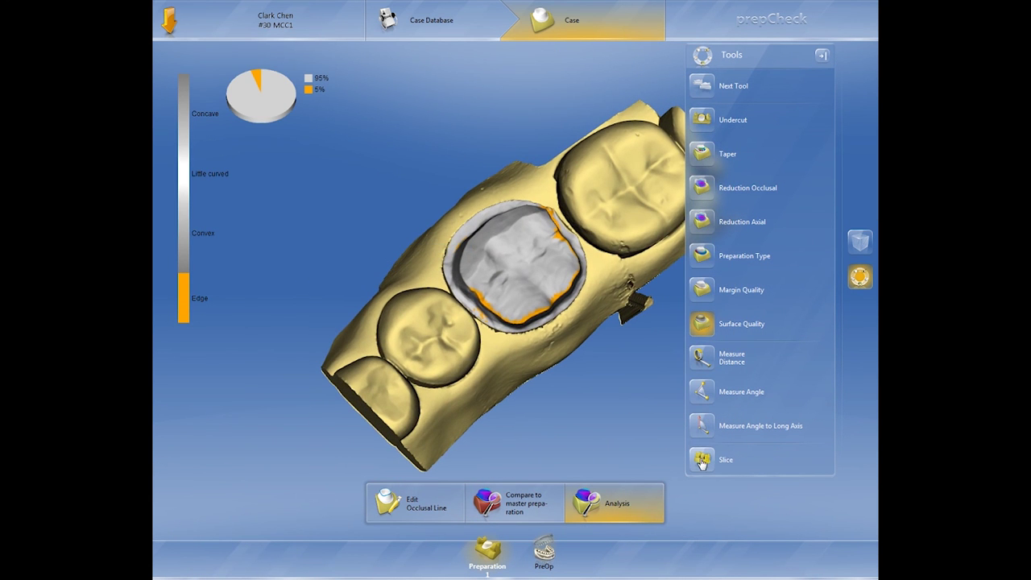
pyautogui.click(711, 190)
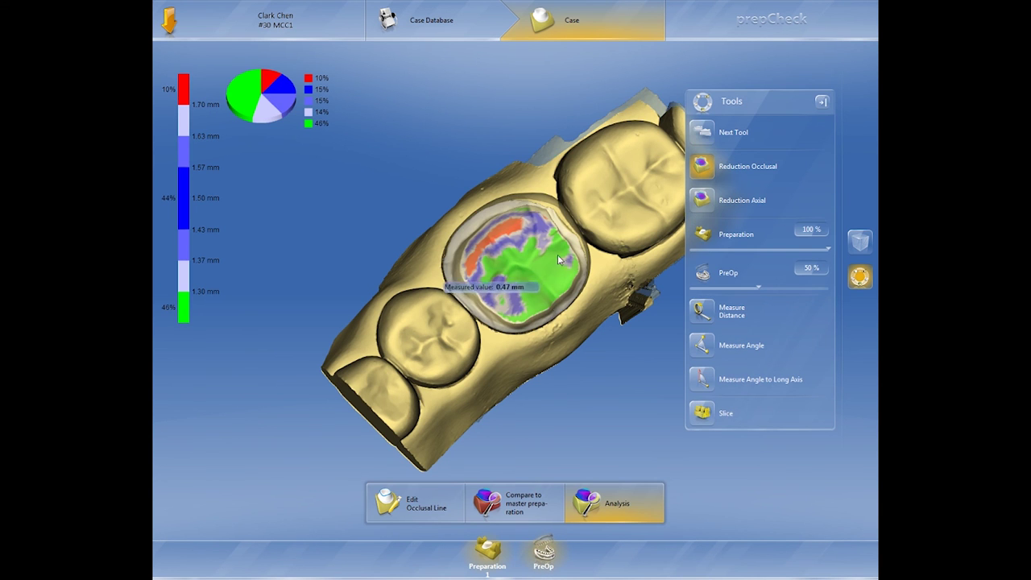
pyautogui.moveTo(541, 334); pyautogui.dragTo(491, 338, button='right')
pyautogui.moveTo(551, 256); pyautogui.dragTo(444, 163, button='right')
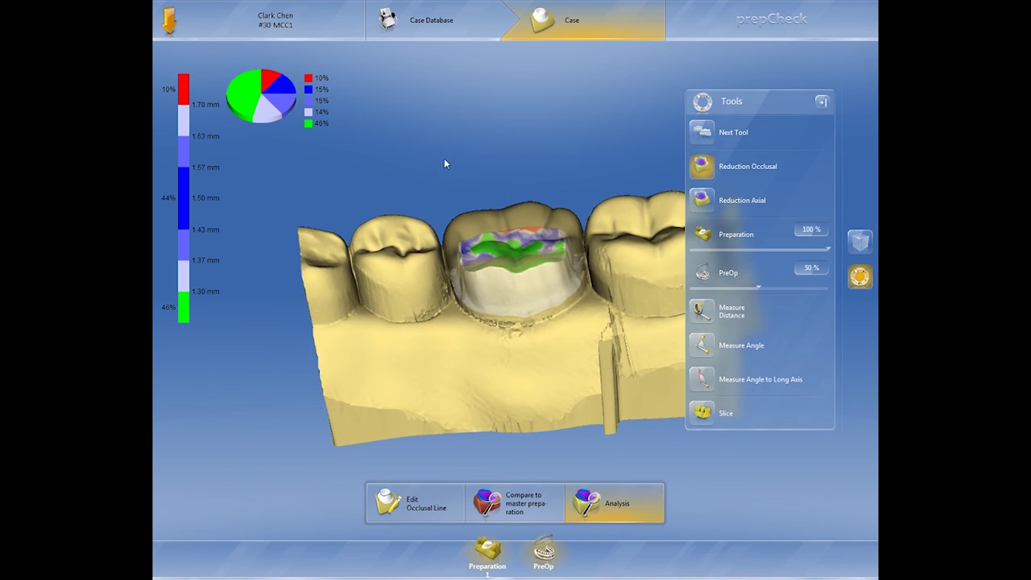
pyautogui.click(167, 22)
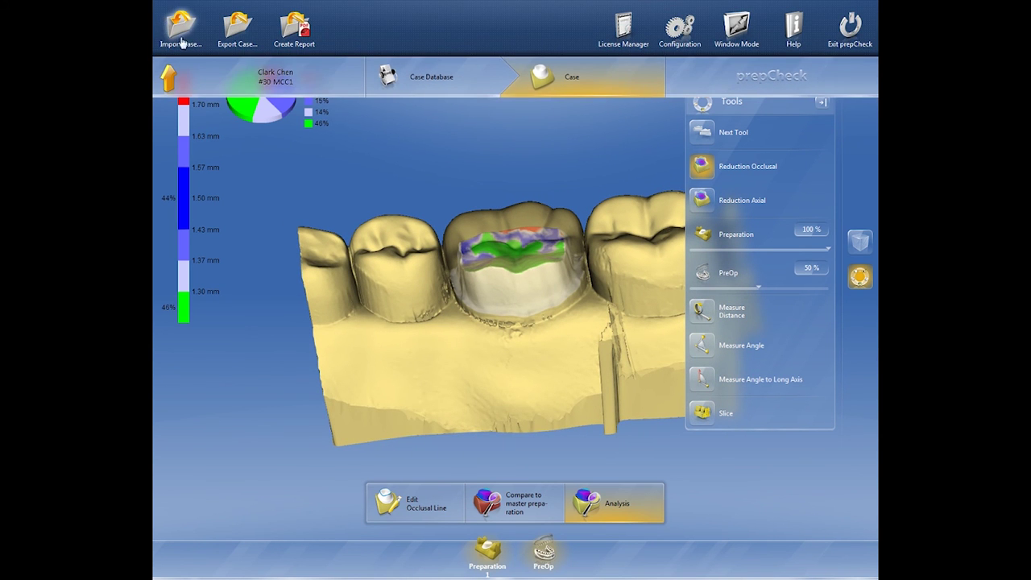
pyautogui.click(296, 28)
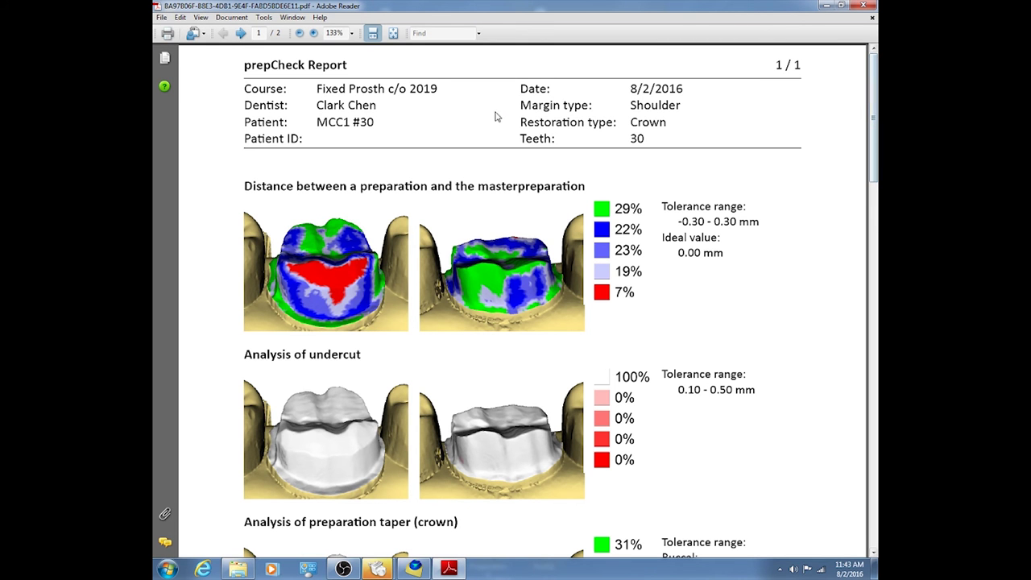
# - Scroll through the tooth 30 prepCheck report's analysis sections and return to the top of page 1
pyautogui.moveTo(875, 103); pyautogui.dragTo(877, 133)
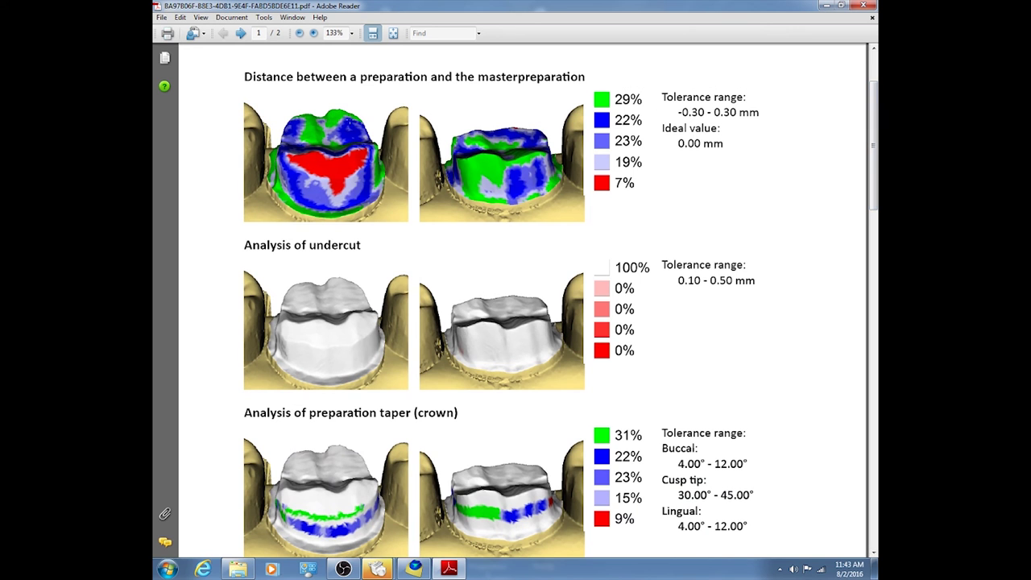
pyautogui.moveTo(877, 117)
pyautogui.mouseDown()
pyautogui.moveTo(877, 324)
pyautogui.moveTo(876, 118)
pyautogui.mouseUp()
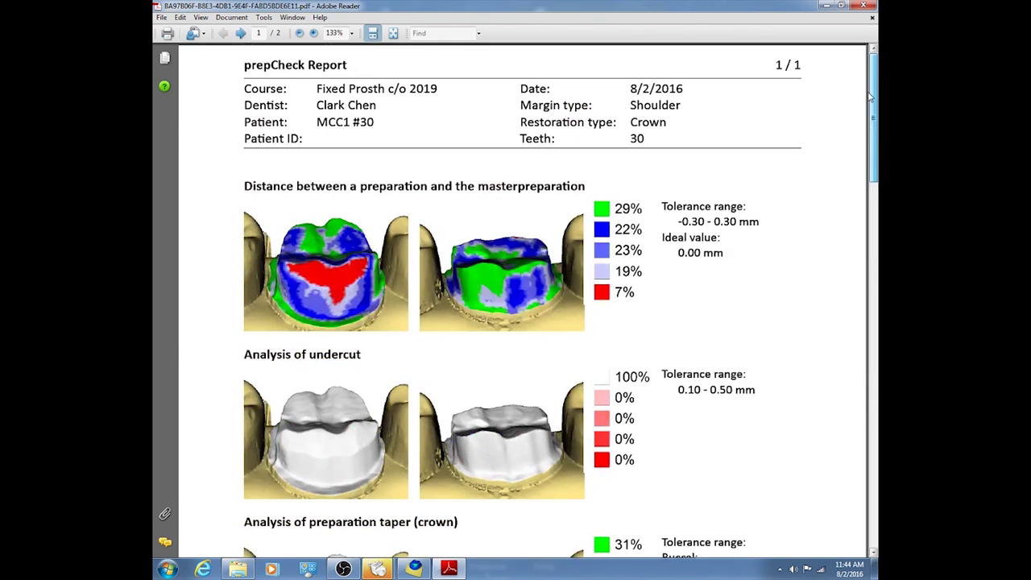
pyautogui.click(160, 17)
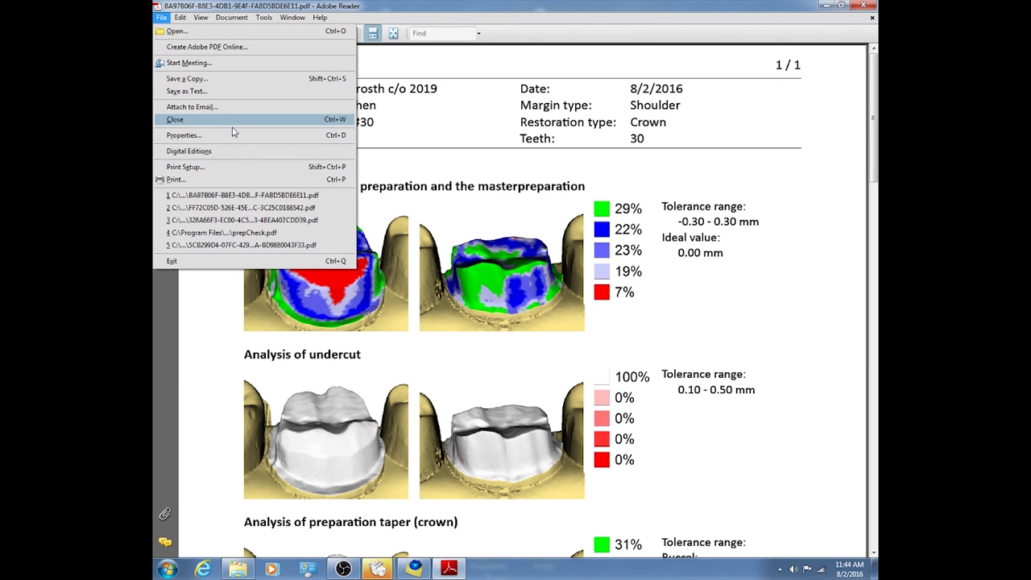
# - Start saving a copy of the report and browse the computer's drives for the destination
pyautogui.click(235, 81)
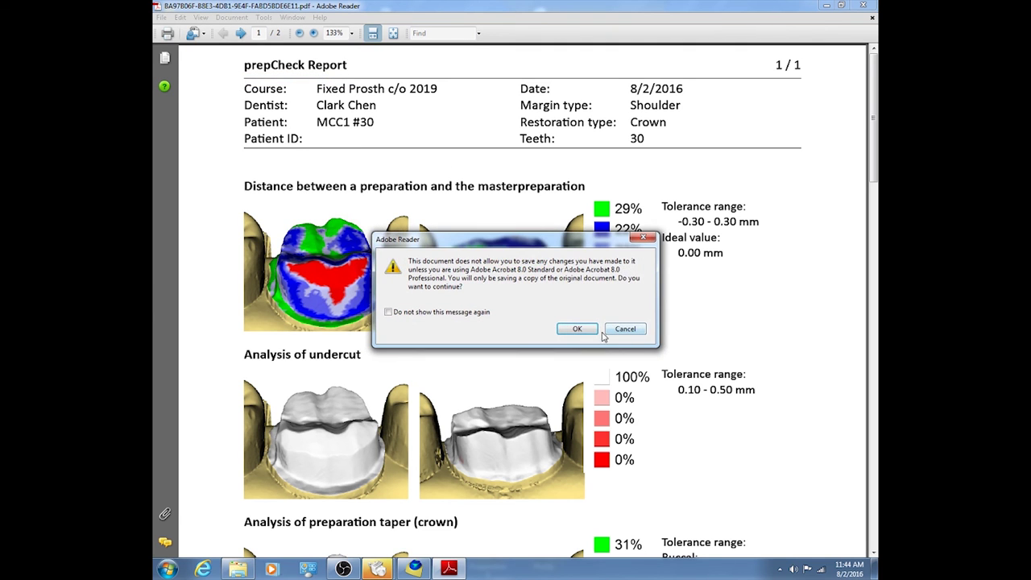
pyautogui.click(568, 332)
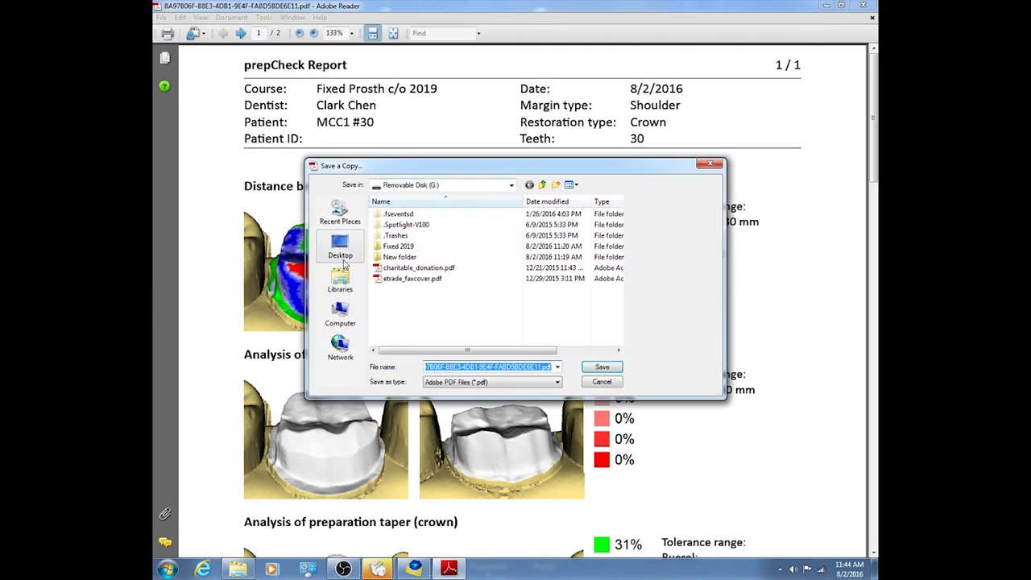
pyautogui.click(343, 316)
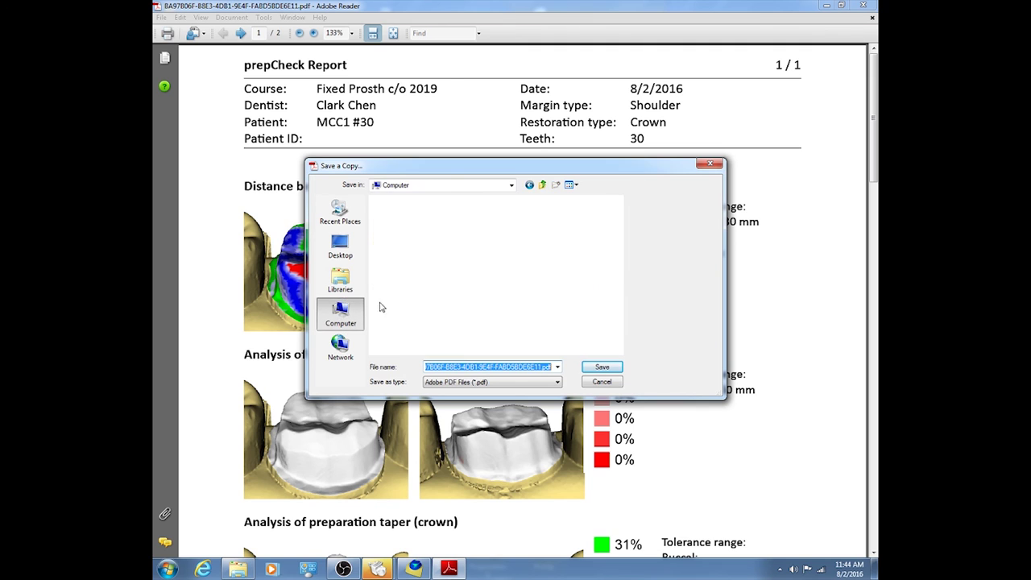
pyautogui.click(448, 291)
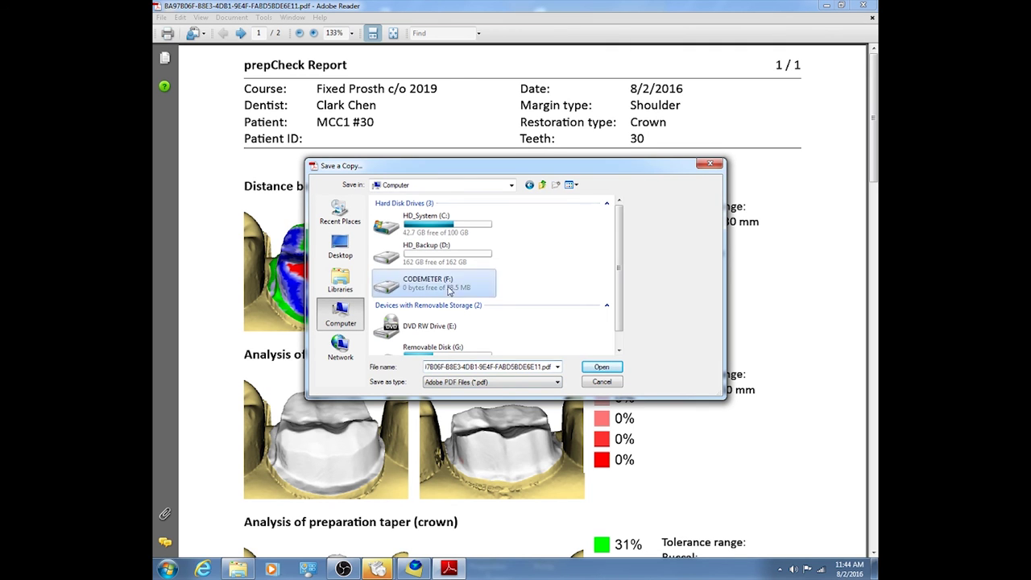
pyautogui.doubleClick(449, 291)
pyautogui.click(543, 185)
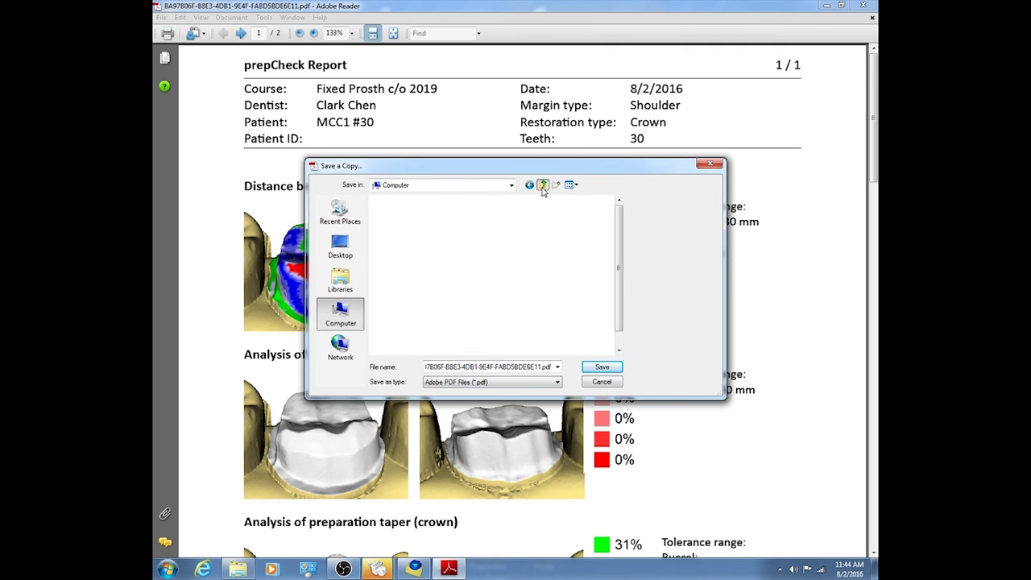
# - Save the report copy as 30 mcc1 in Removable Disk (G:) > Fixed 2019
pyautogui.scroll(-1, 624, 310)
pyautogui.doubleClick(431, 336)
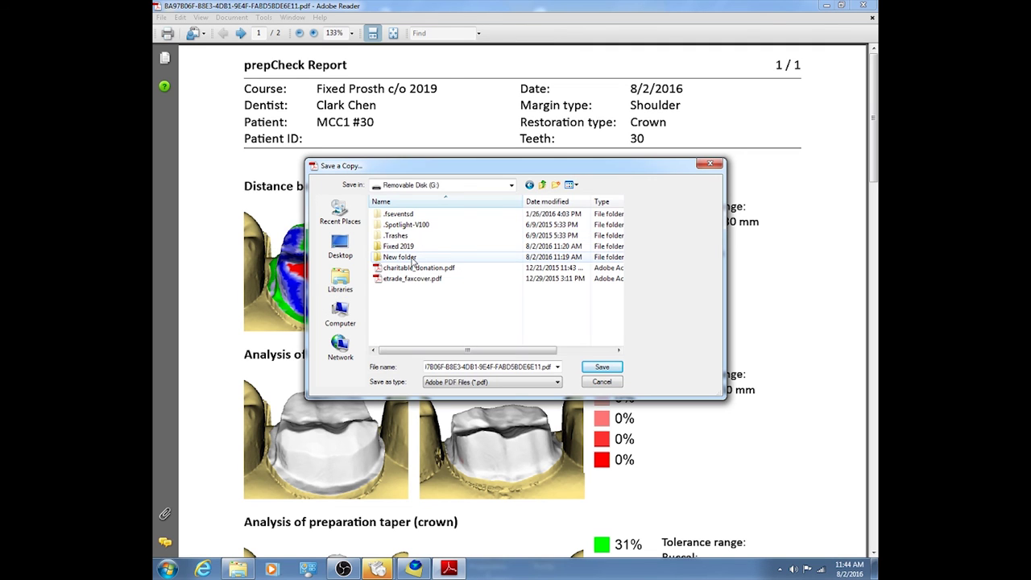
pyautogui.doubleClick(412, 248)
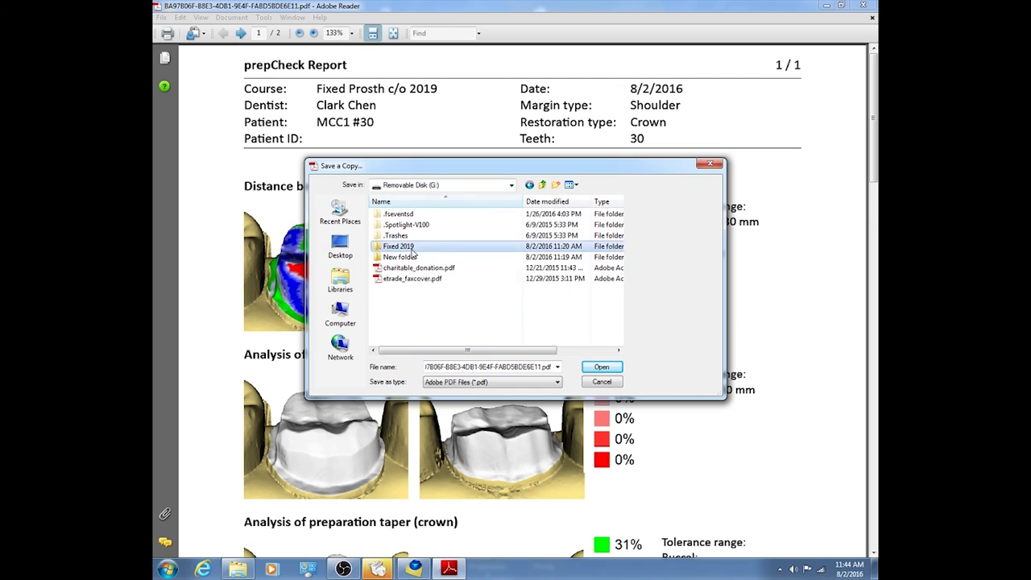
pyautogui.doubleClick(477, 372)
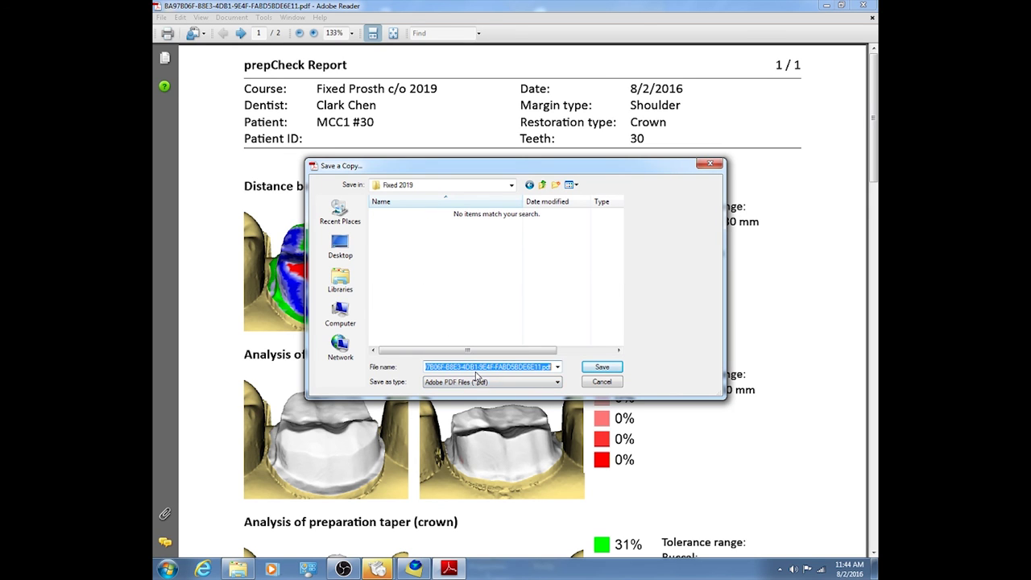
pyautogui.write('30 mcc1')
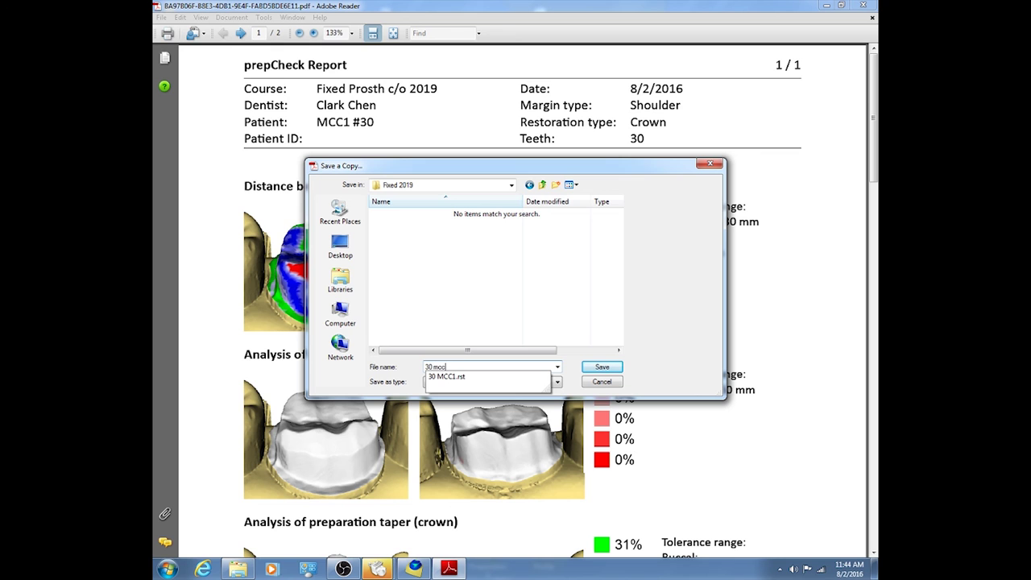
pyautogui.click(602, 367)
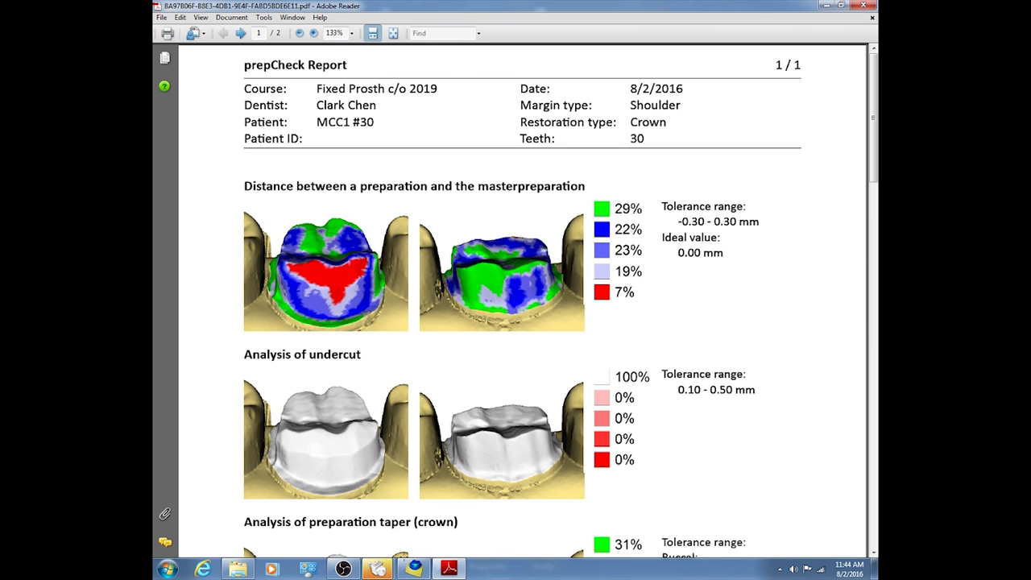
pyautogui.click(414, 569)
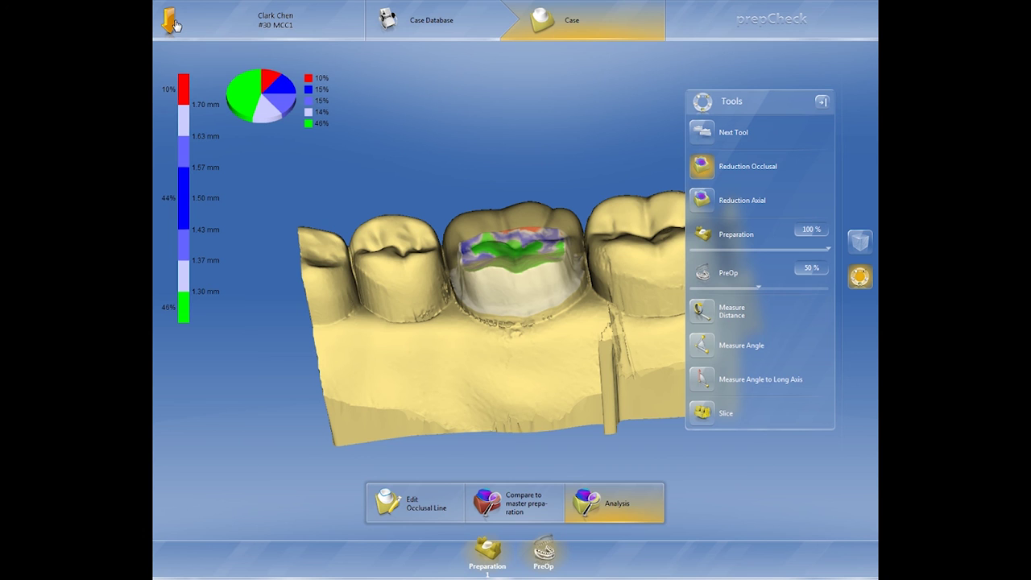
# - Export the tooth 30 case as prepCheck file 30 MCC into Removable Disk (G:) > Fixed 2019
pyautogui.click(171, 22)
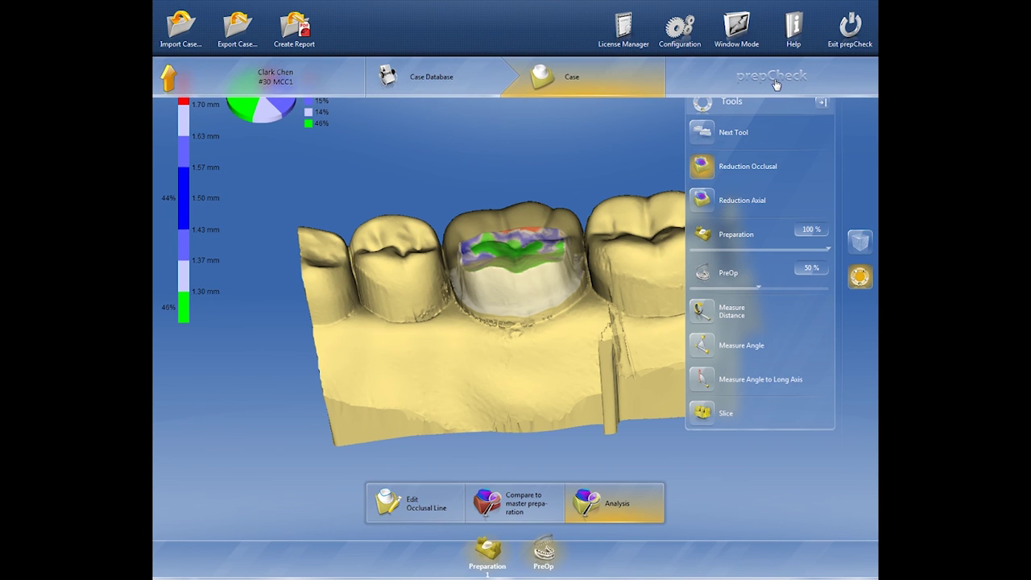
pyautogui.click(178, 24)
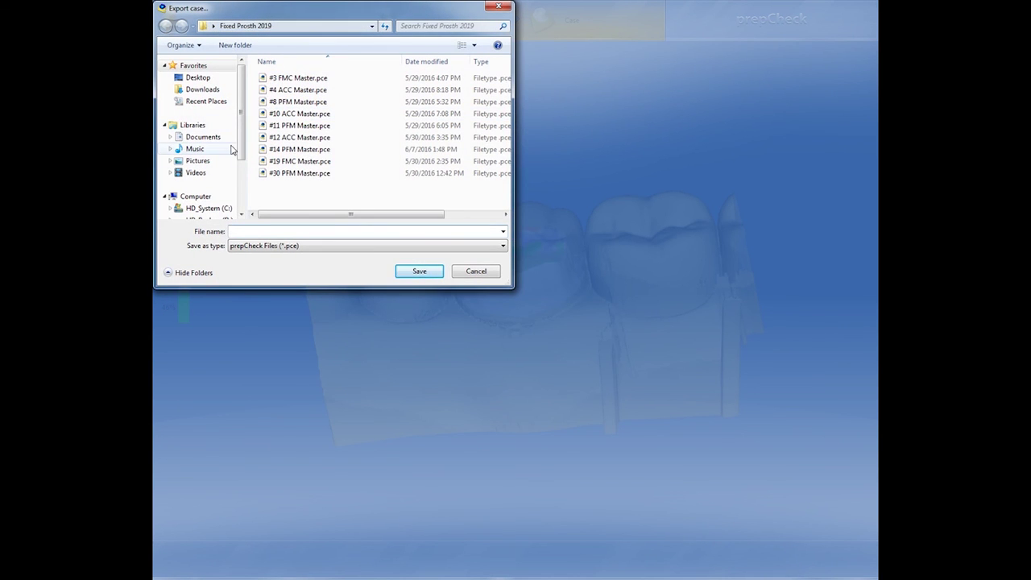
pyautogui.scroll(-3, 228, 184)
pyautogui.click(219, 192)
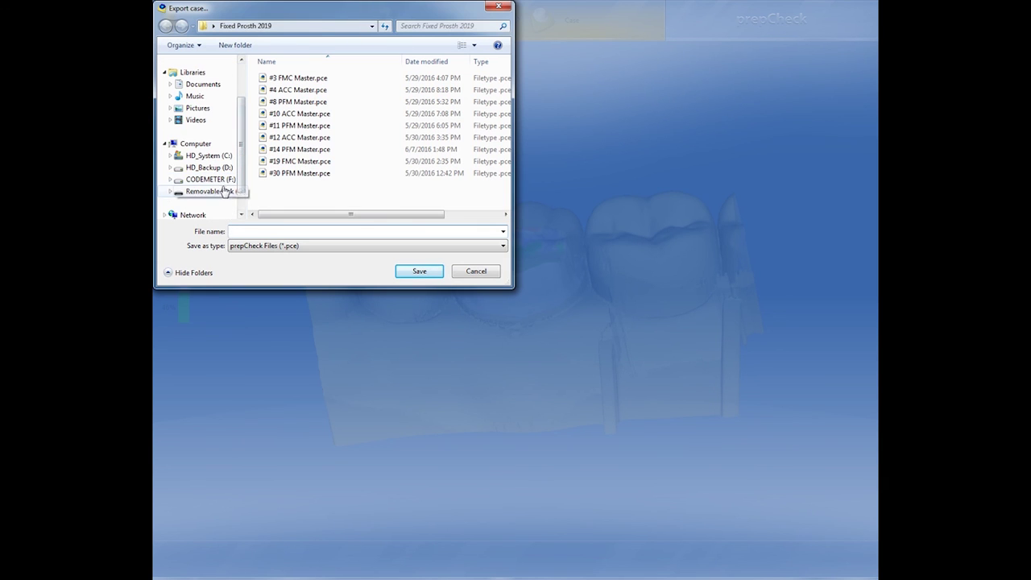
pyautogui.doubleClick(311, 117)
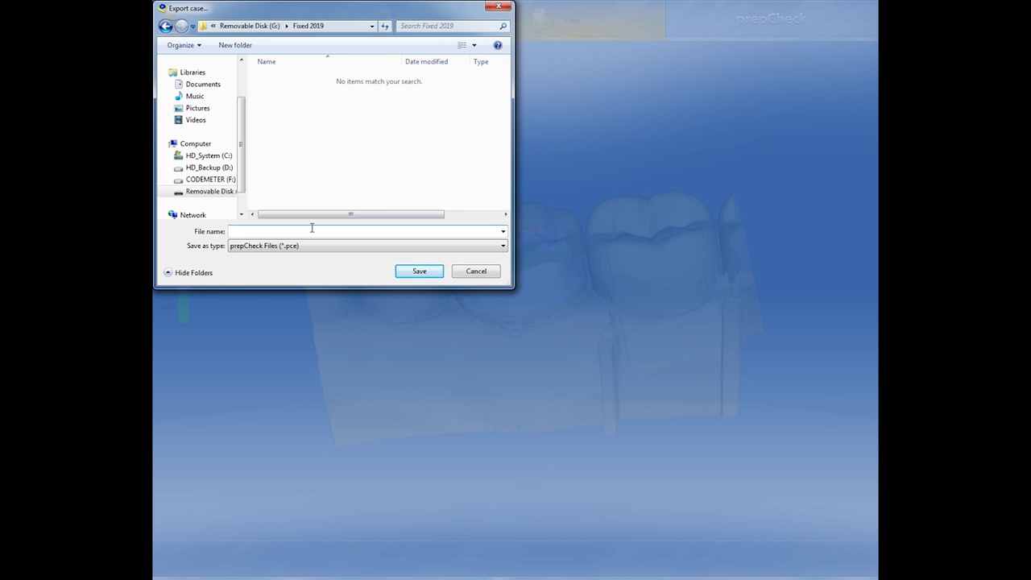
pyautogui.write('30 MCC')
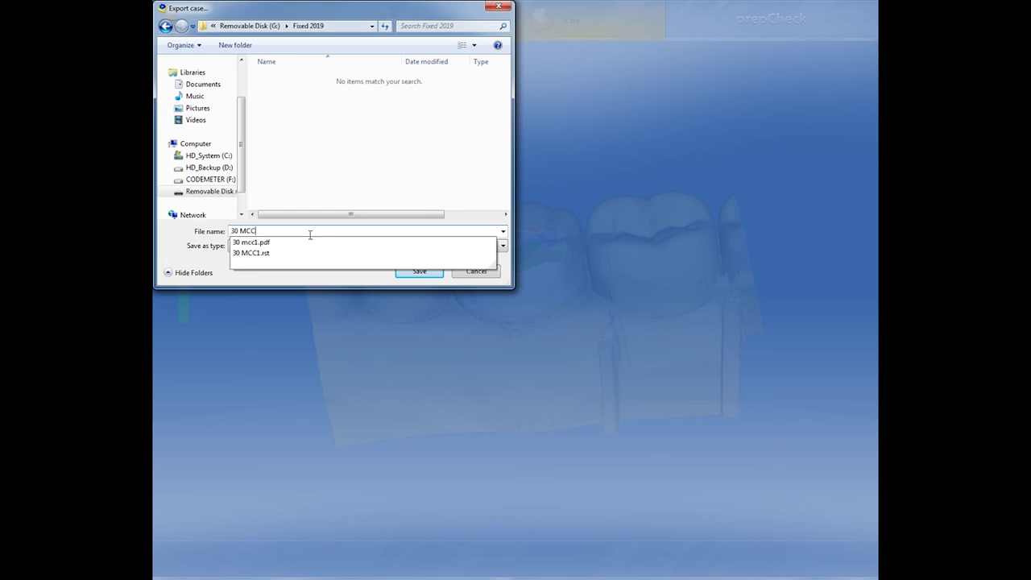
pyautogui.click(357, 183)
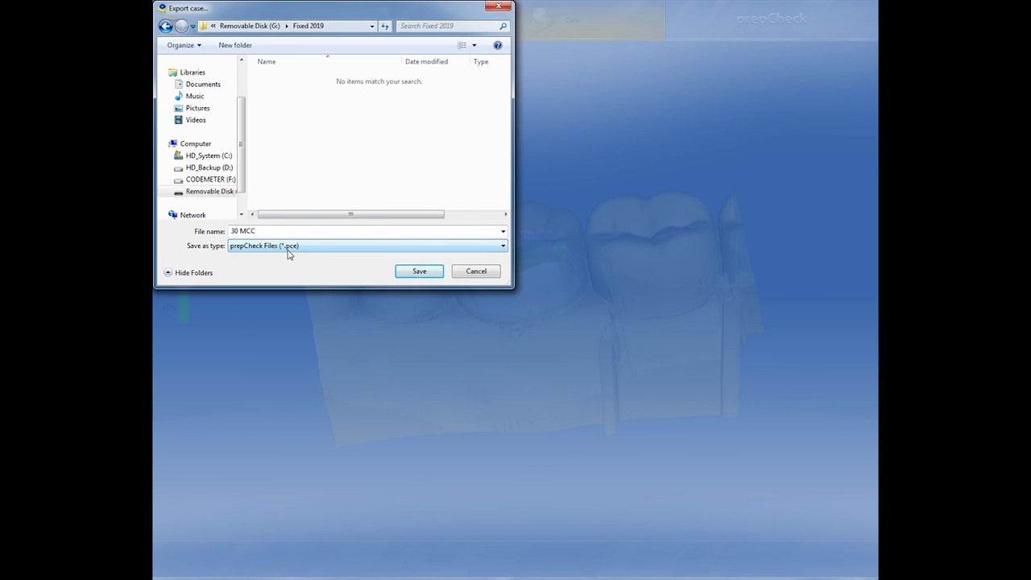
pyautogui.click(406, 272)
pyautogui.click(406, 272)
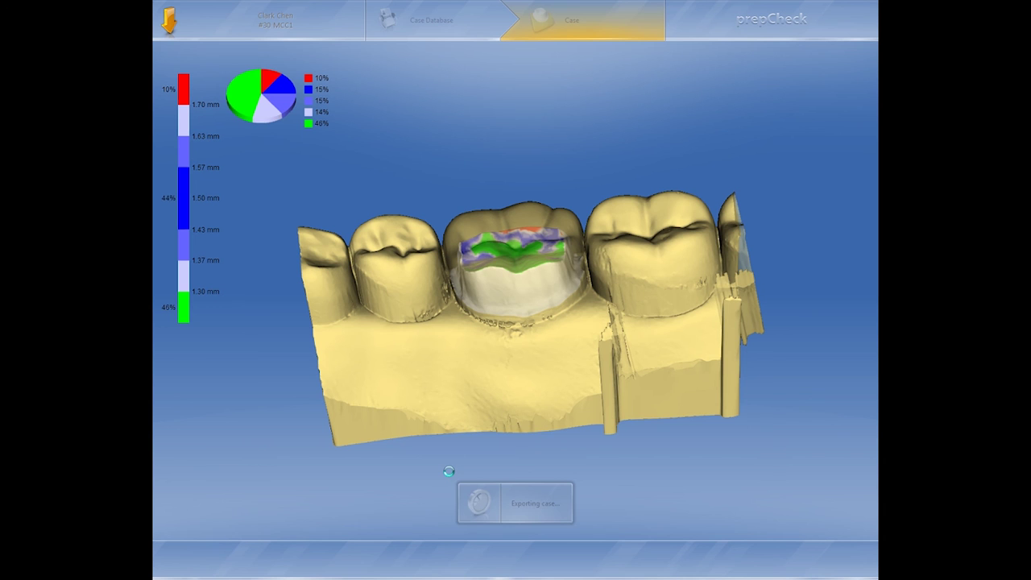
pyautogui.press('super')
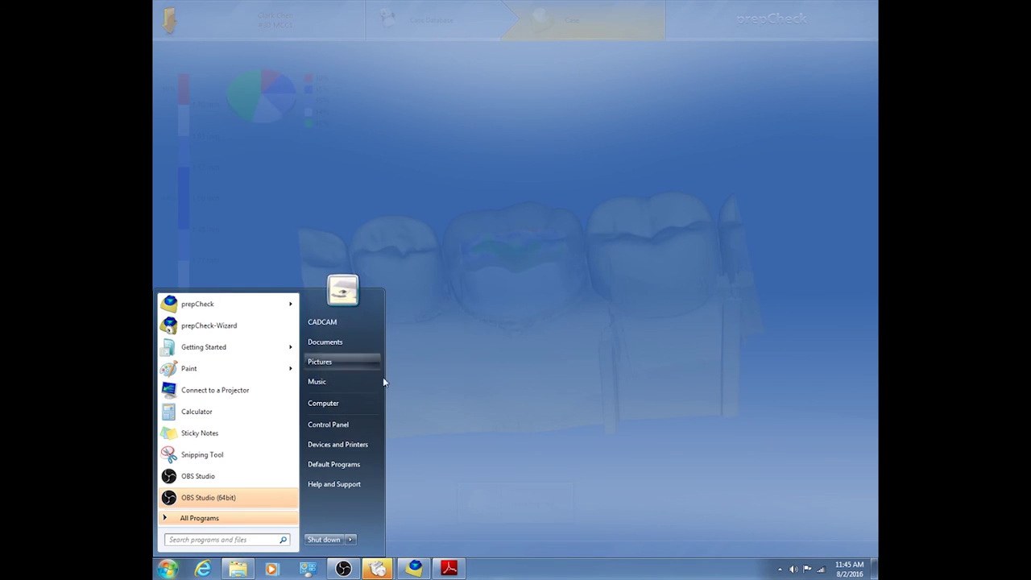
# - Open the Fixed 2019 folder on Removable Disk (G:) through Computer
pyautogui.click(362, 400)
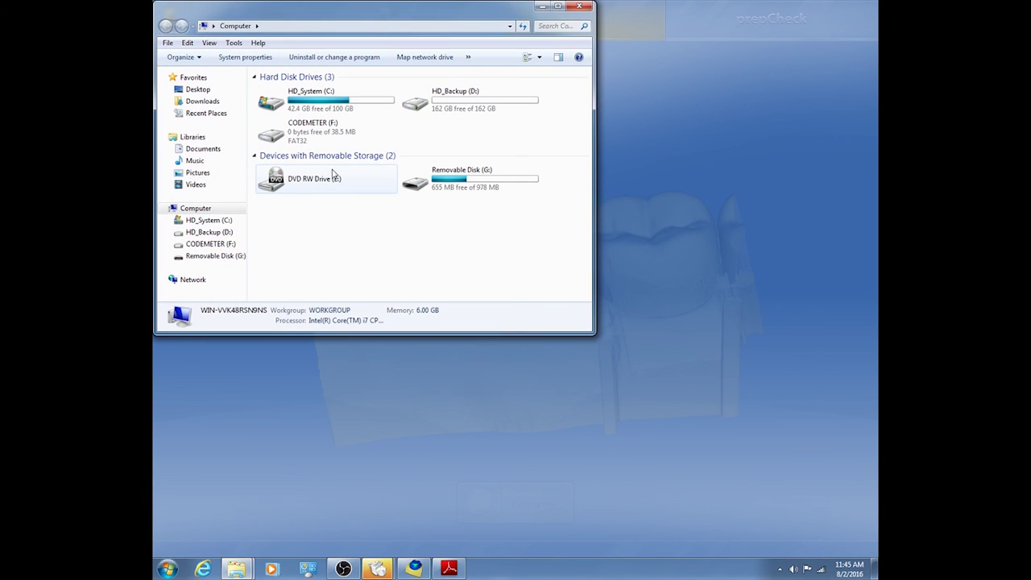
pyautogui.click(227, 256)
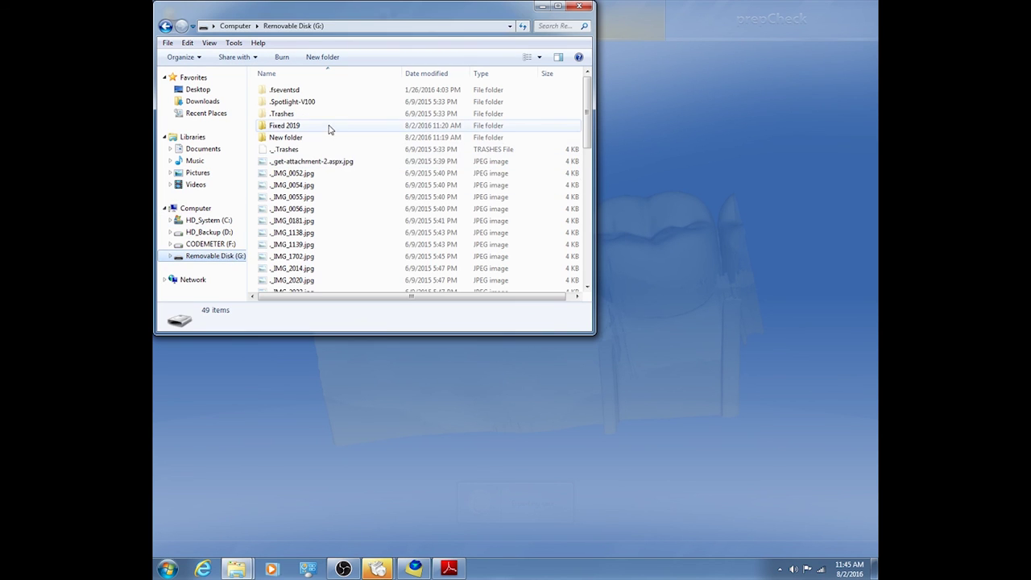
pyautogui.click(325, 127)
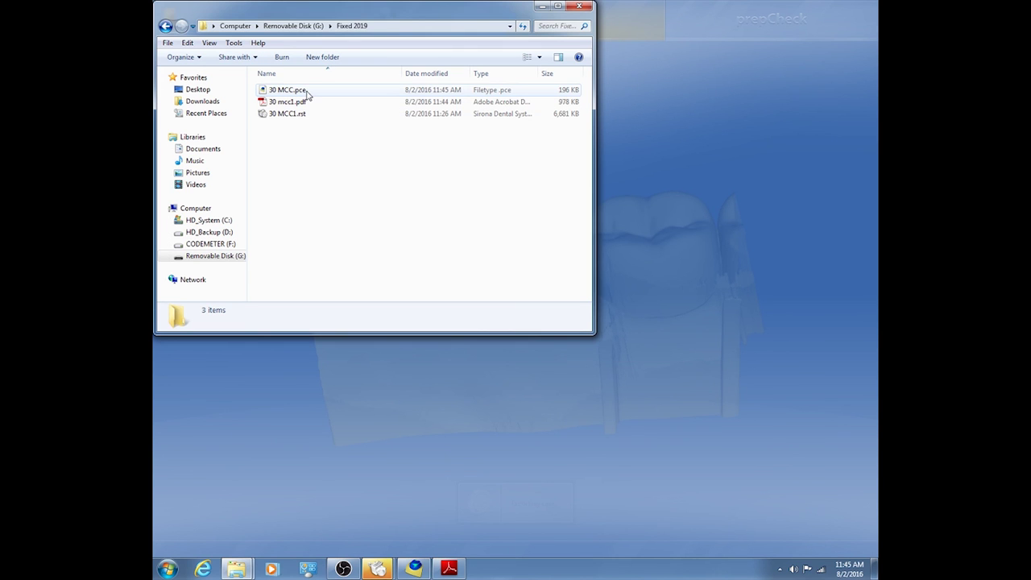
# - Check the details of 30 MCC.pce, 30 mcc1.pdf and 30 MCC1.rst
pyautogui.click(298, 91)
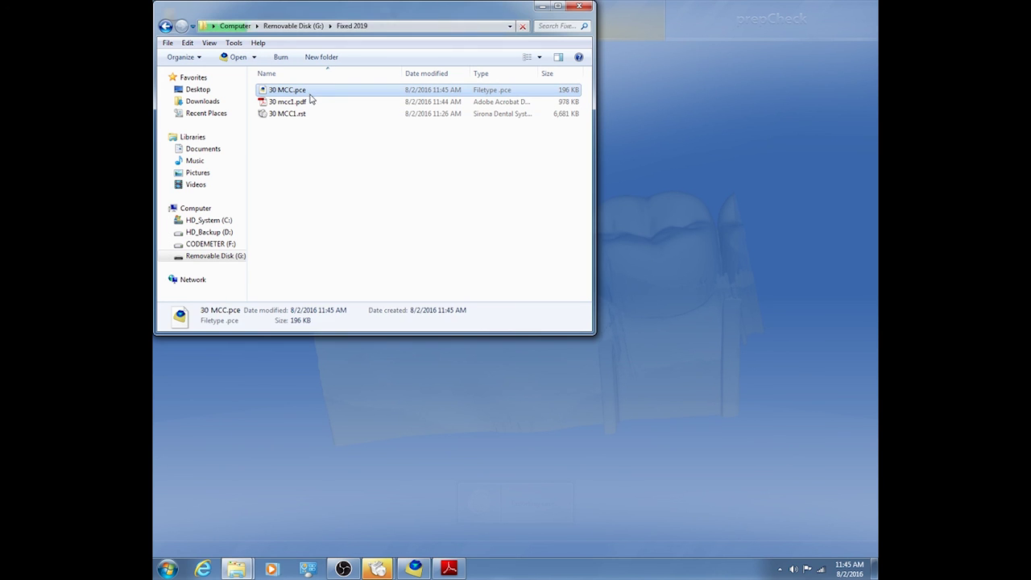
pyautogui.click(311, 105)
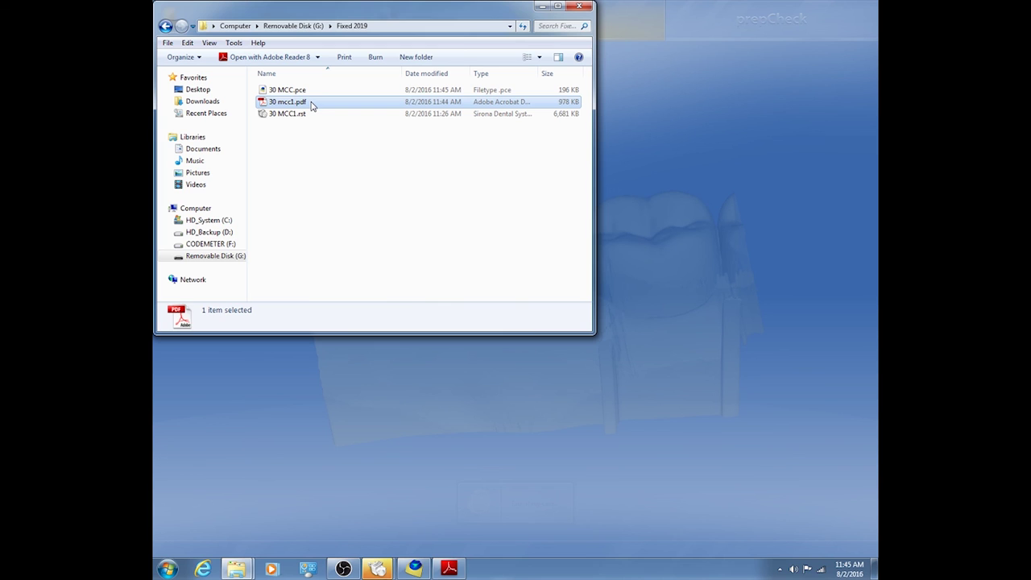
pyautogui.click(302, 115)
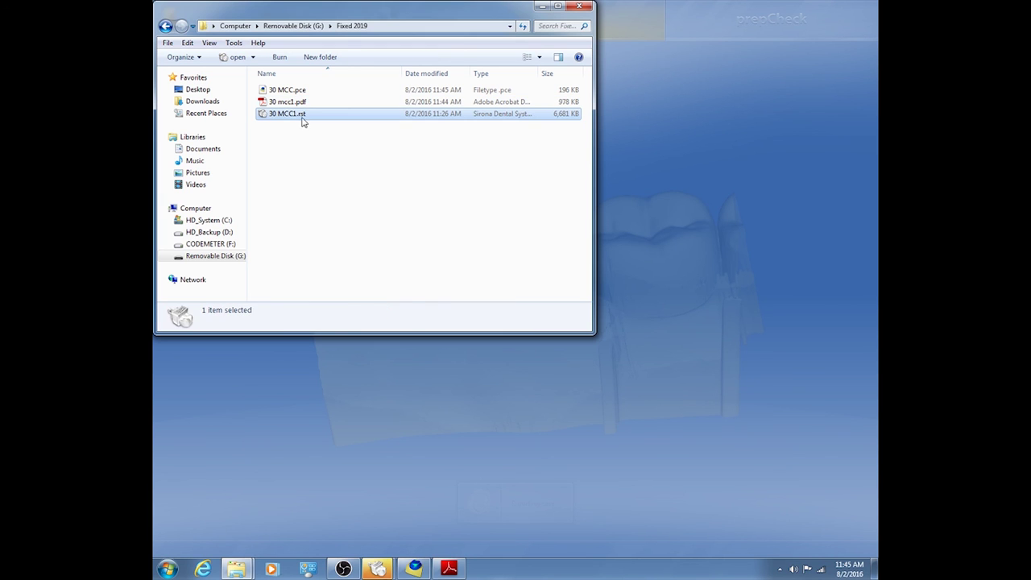
pyautogui.click(305, 134)
pyautogui.click(303, 115)
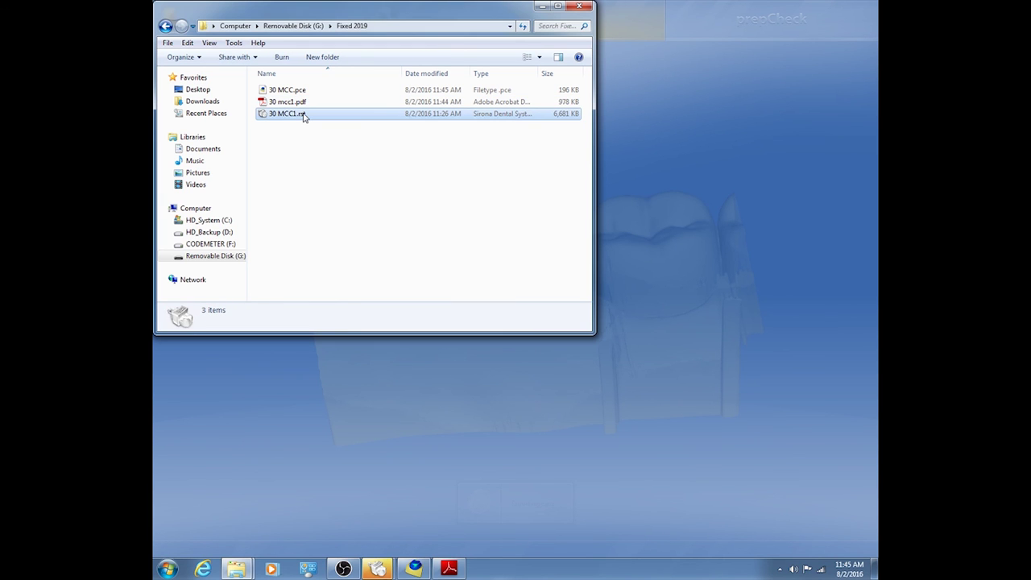